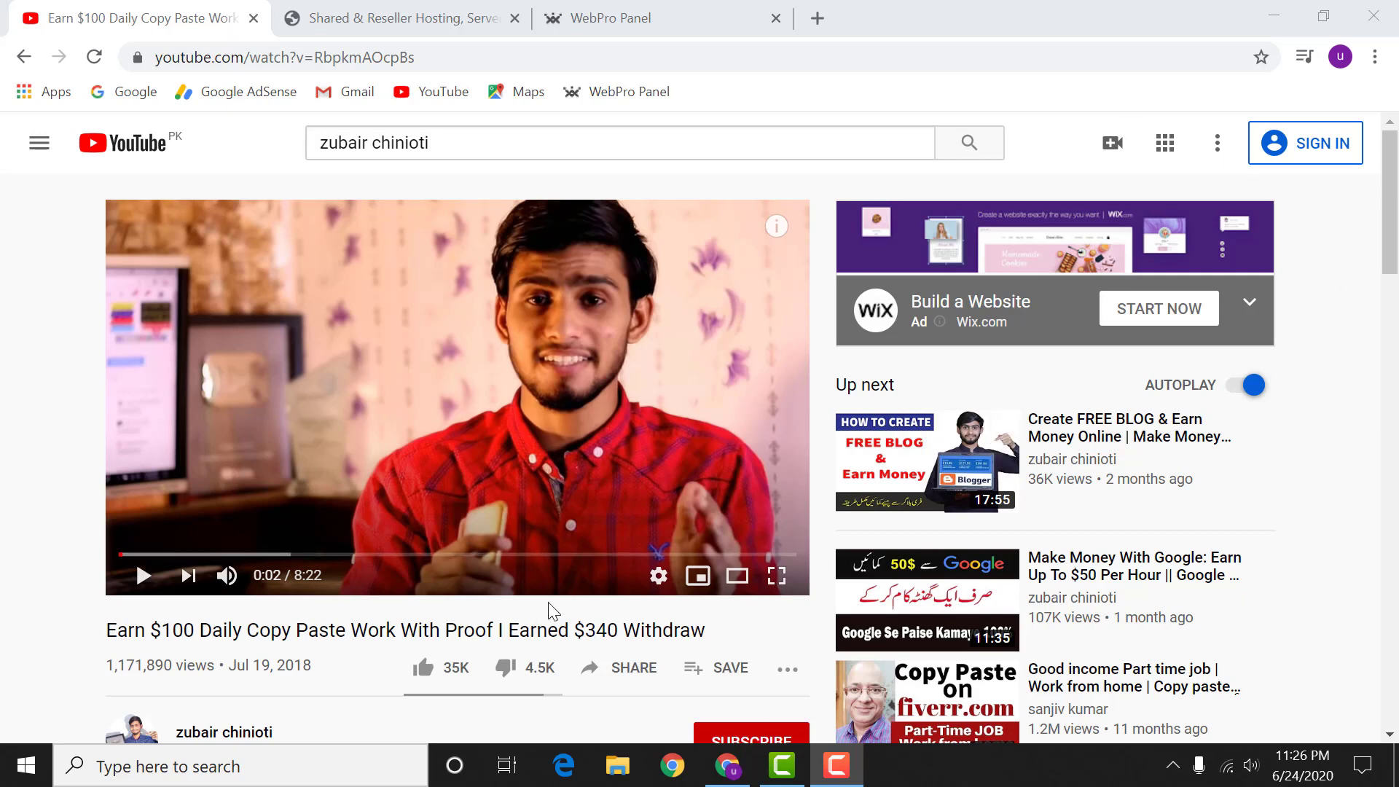
scroll(537, 619, down, 3)
scroll(531, 605, up, 3)
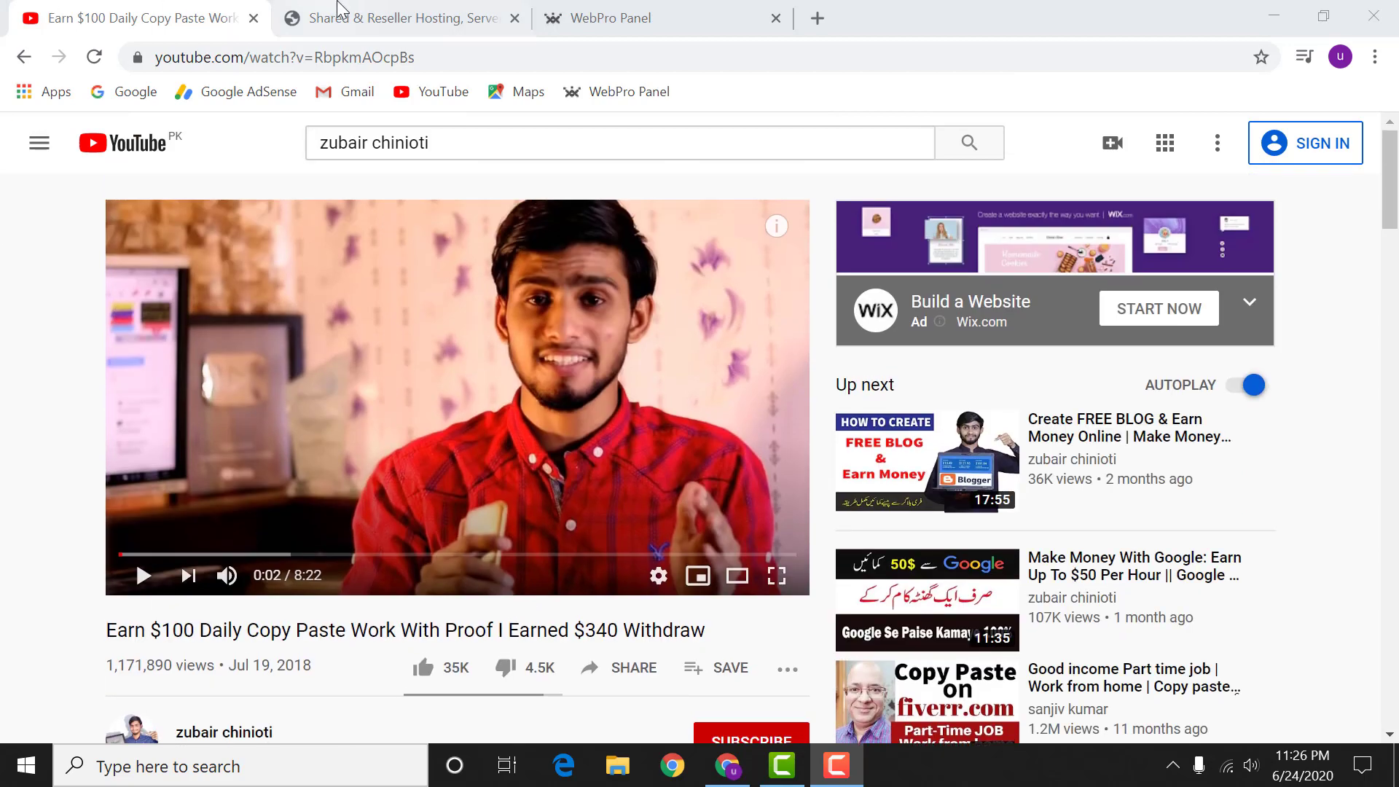
- Switch to the ResellerClub website and open its Shared Hosting plans from the offers on the home page
click(382, 10)
click(172, 56)
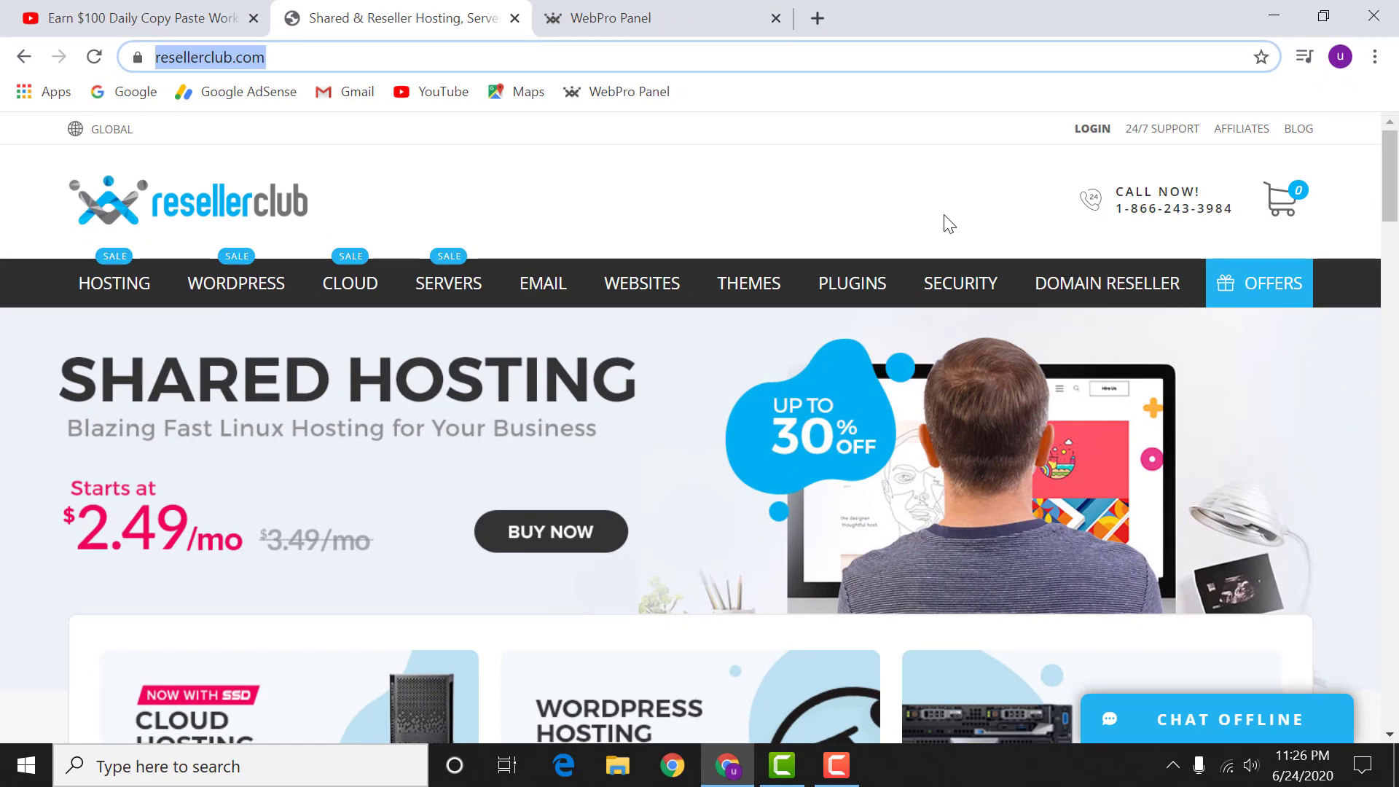
scroll(721, 383, down, 3)
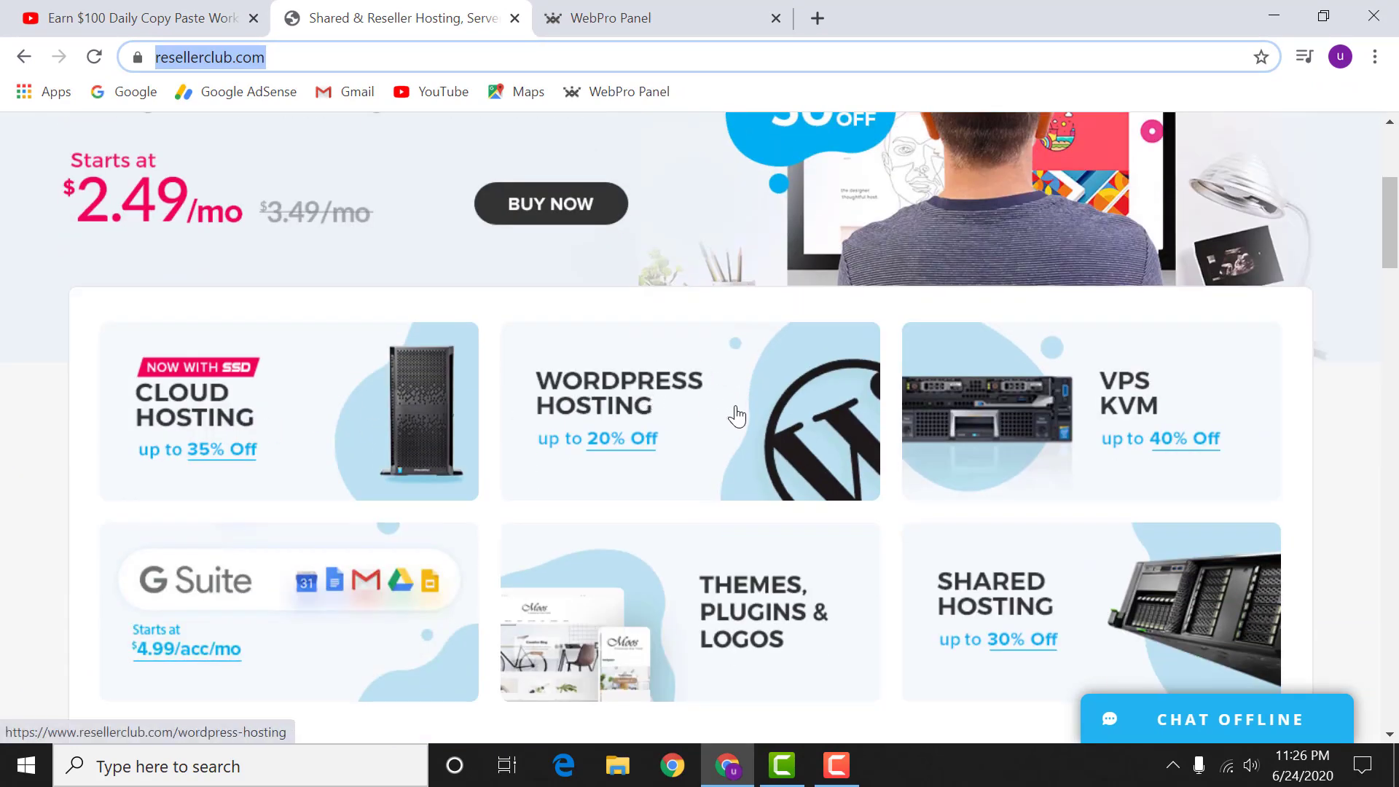
scroll(724, 462, down, 3)
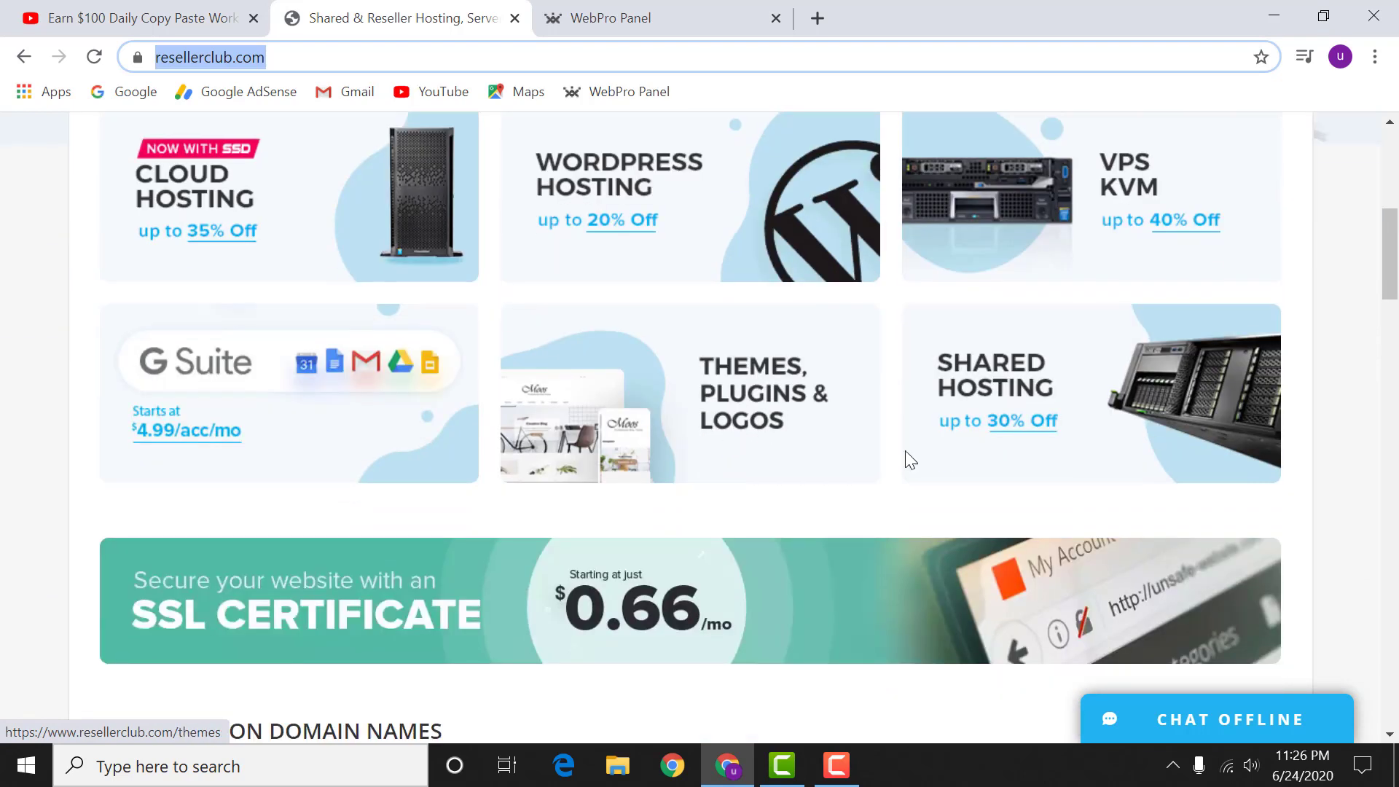
click(1053, 397)
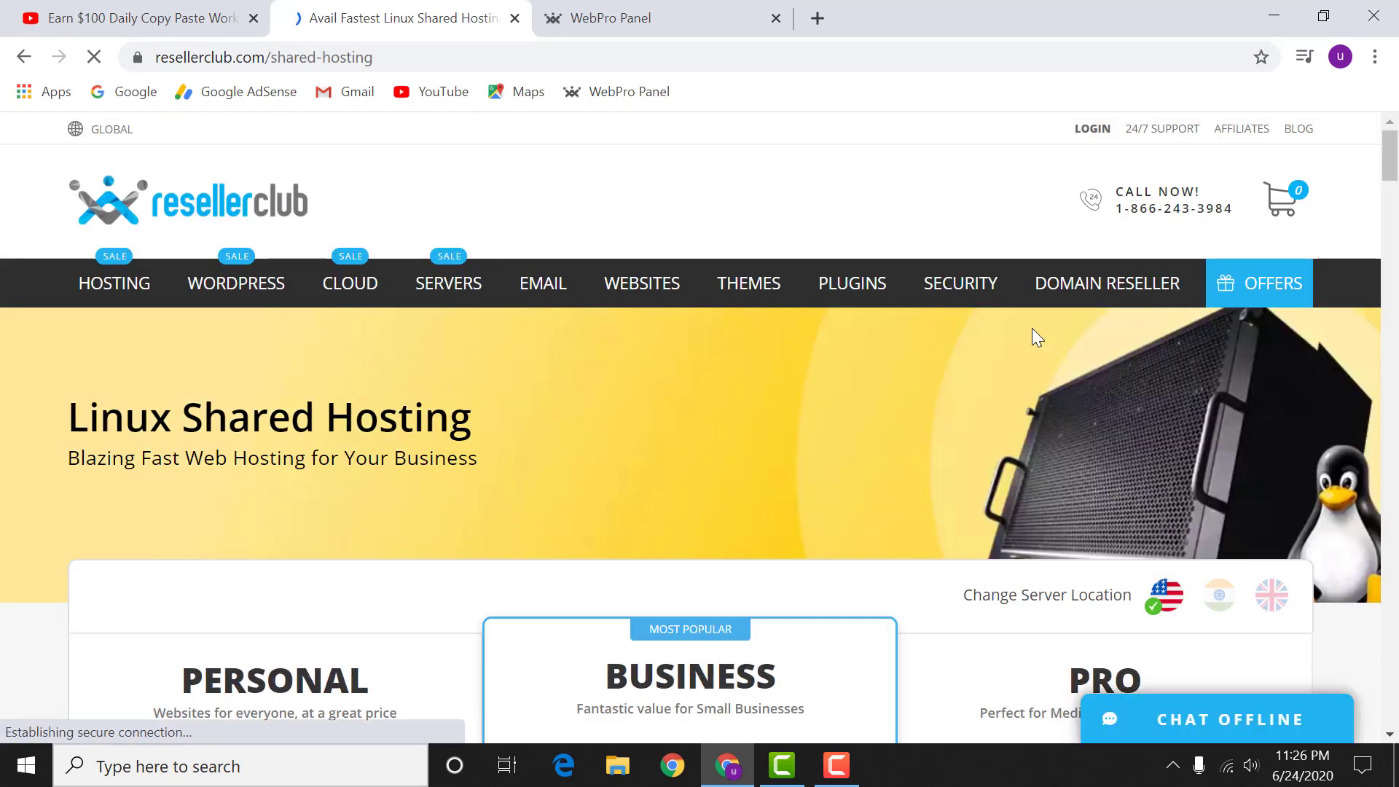
- Compare the Personal, Business and Pro Linux shared hosting plans and buy the Pro plan
scroll(1030, 335, down, 4)
drag(601, 358, 776, 346)
drag(1058, 362, 1174, 350)
scroll(1151, 348, down, 3)
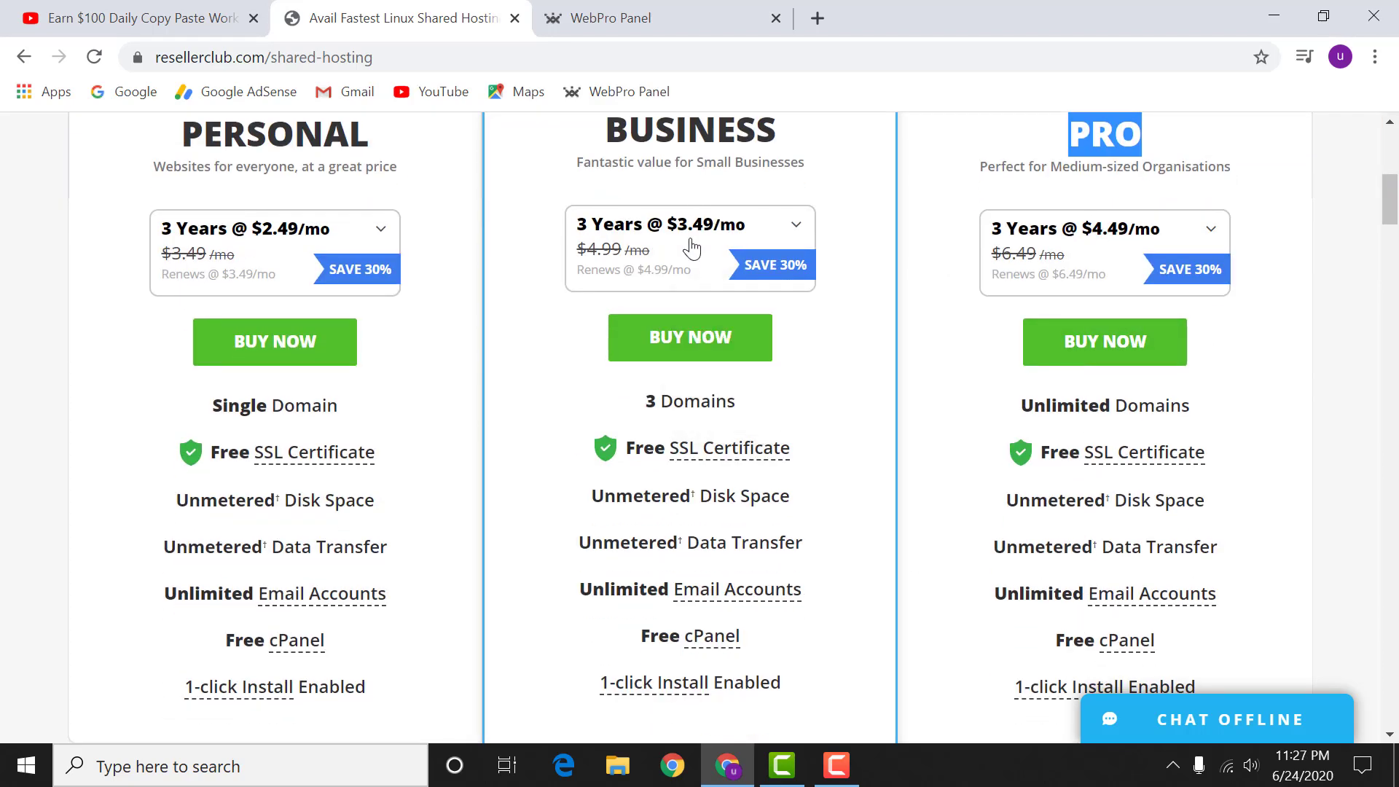
scroll(1184, 474, up, 3)
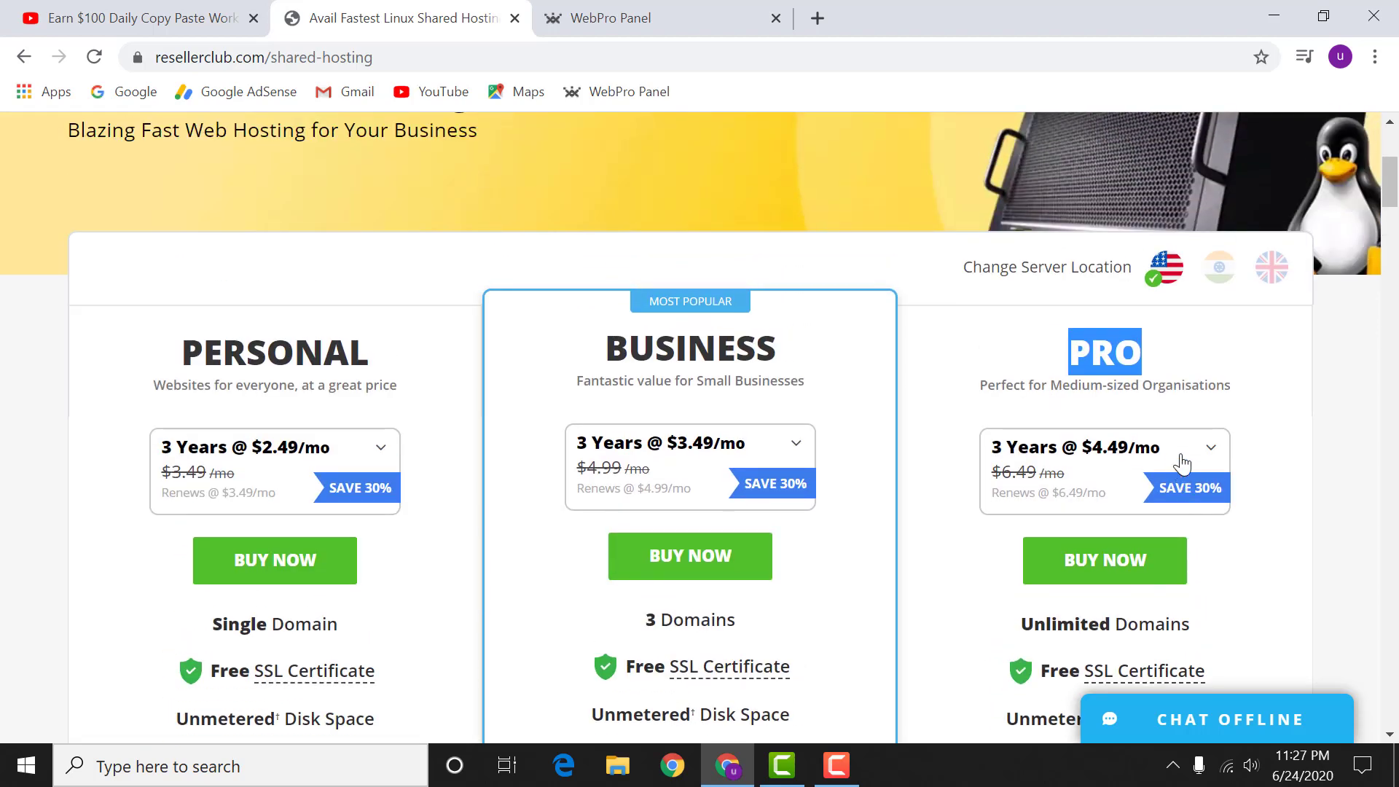
scroll(1180, 393, down, 3)
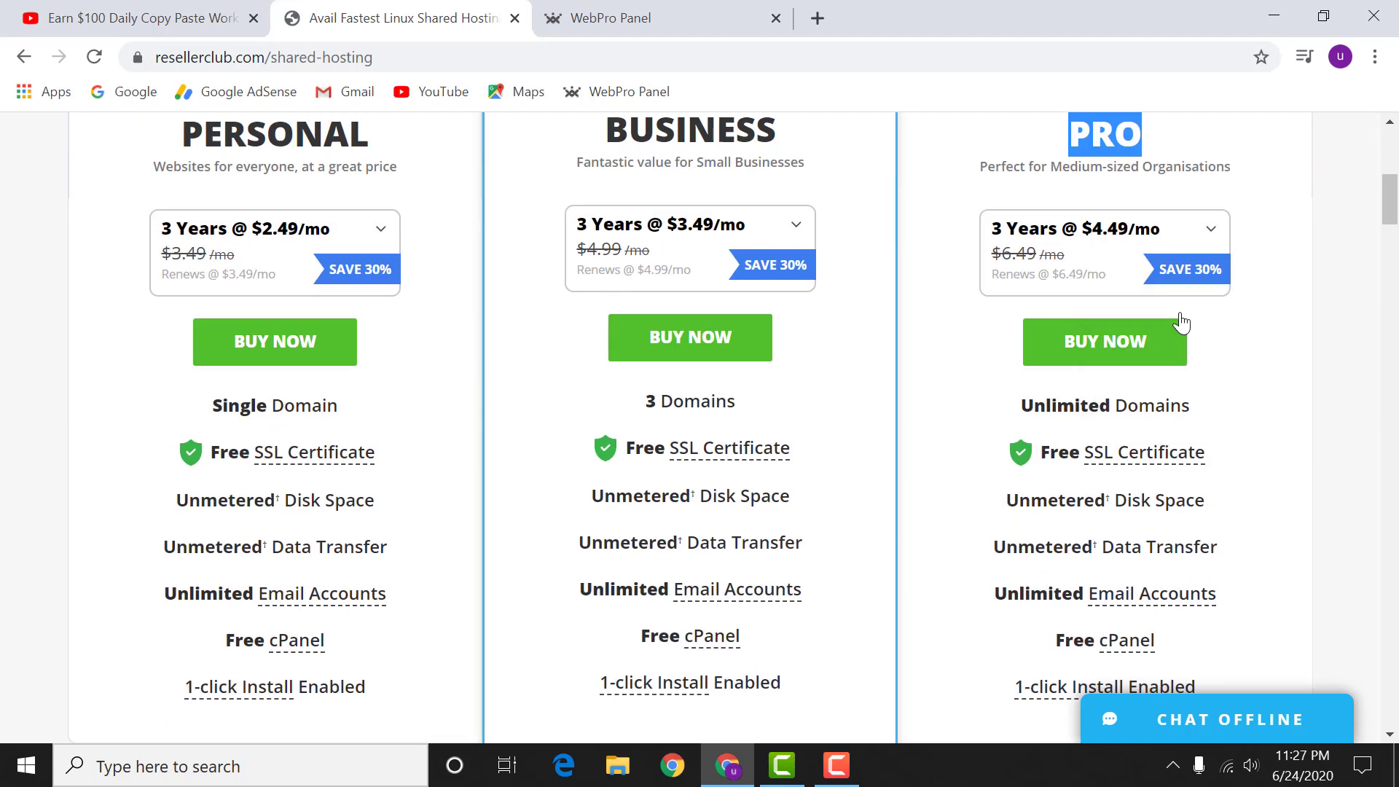
click(1138, 353)
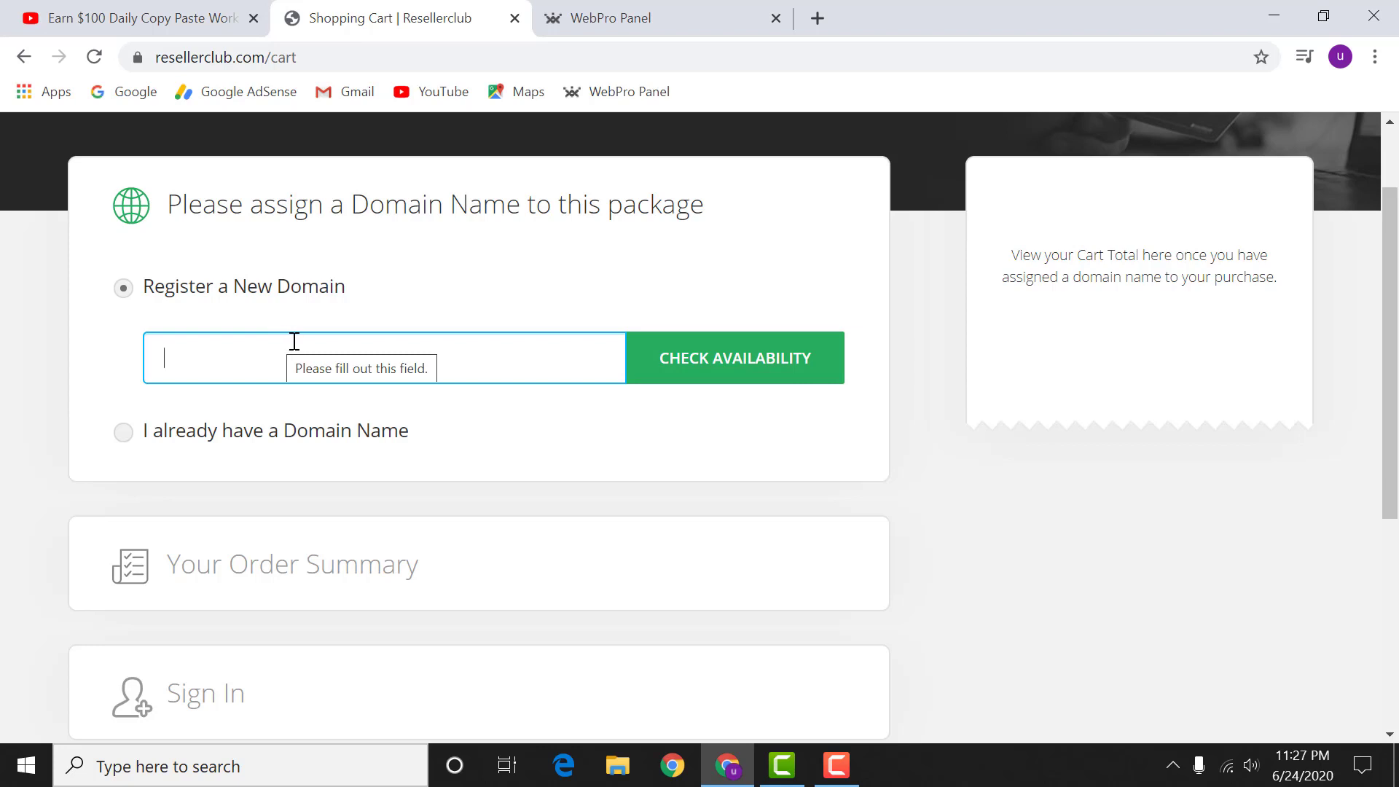
- Choose to use an already owned domain for the package and assign zubairchinioti.pk to it
scroll(295, 341, down, 1)
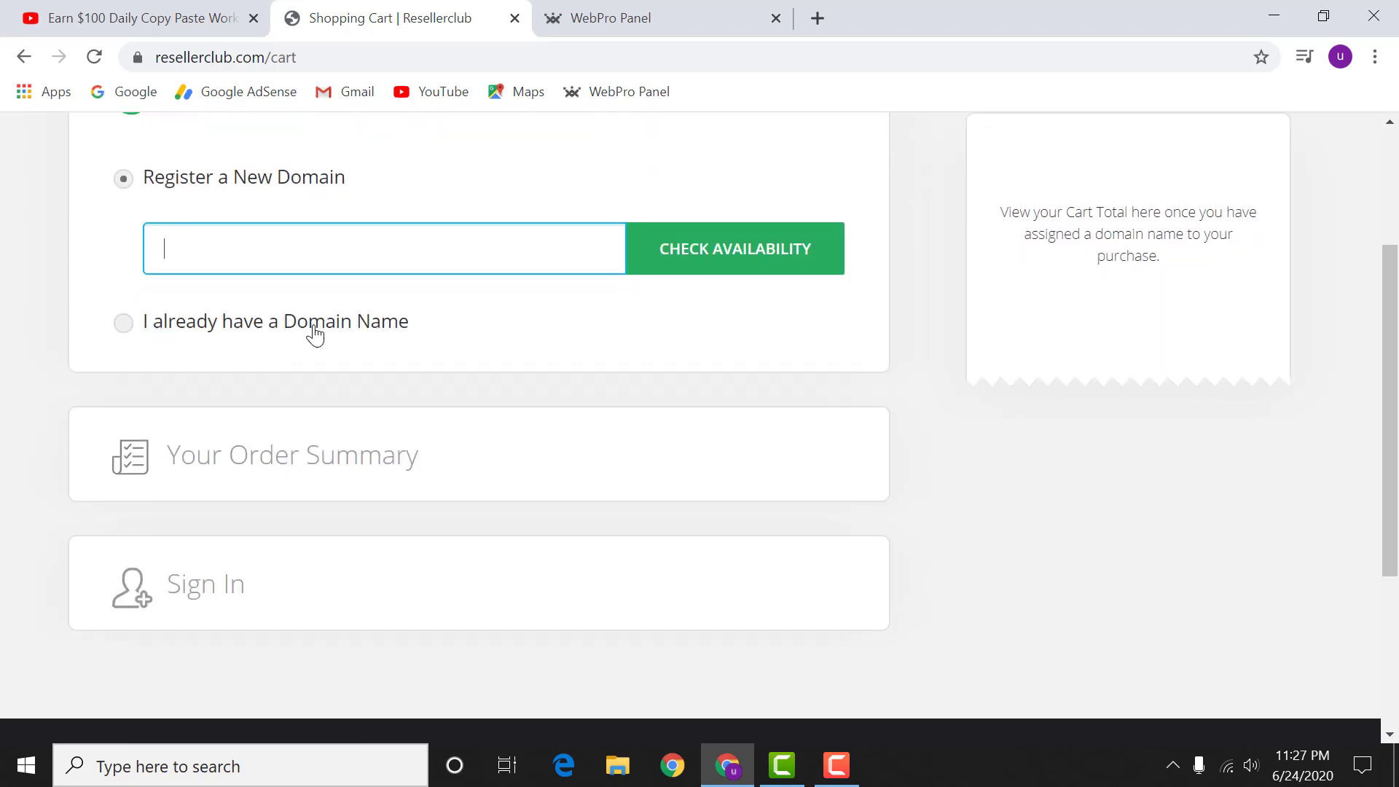
click(124, 322)
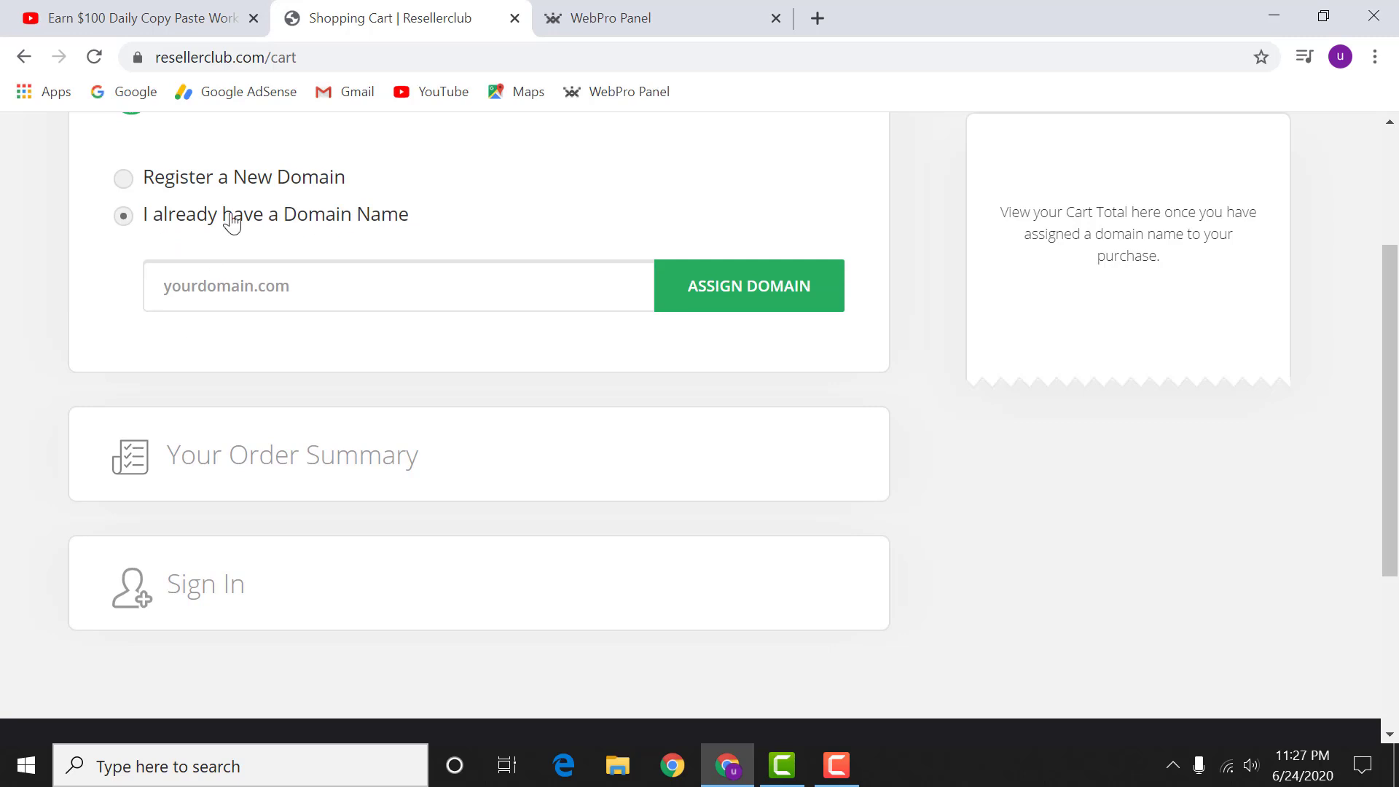
click(264, 287)
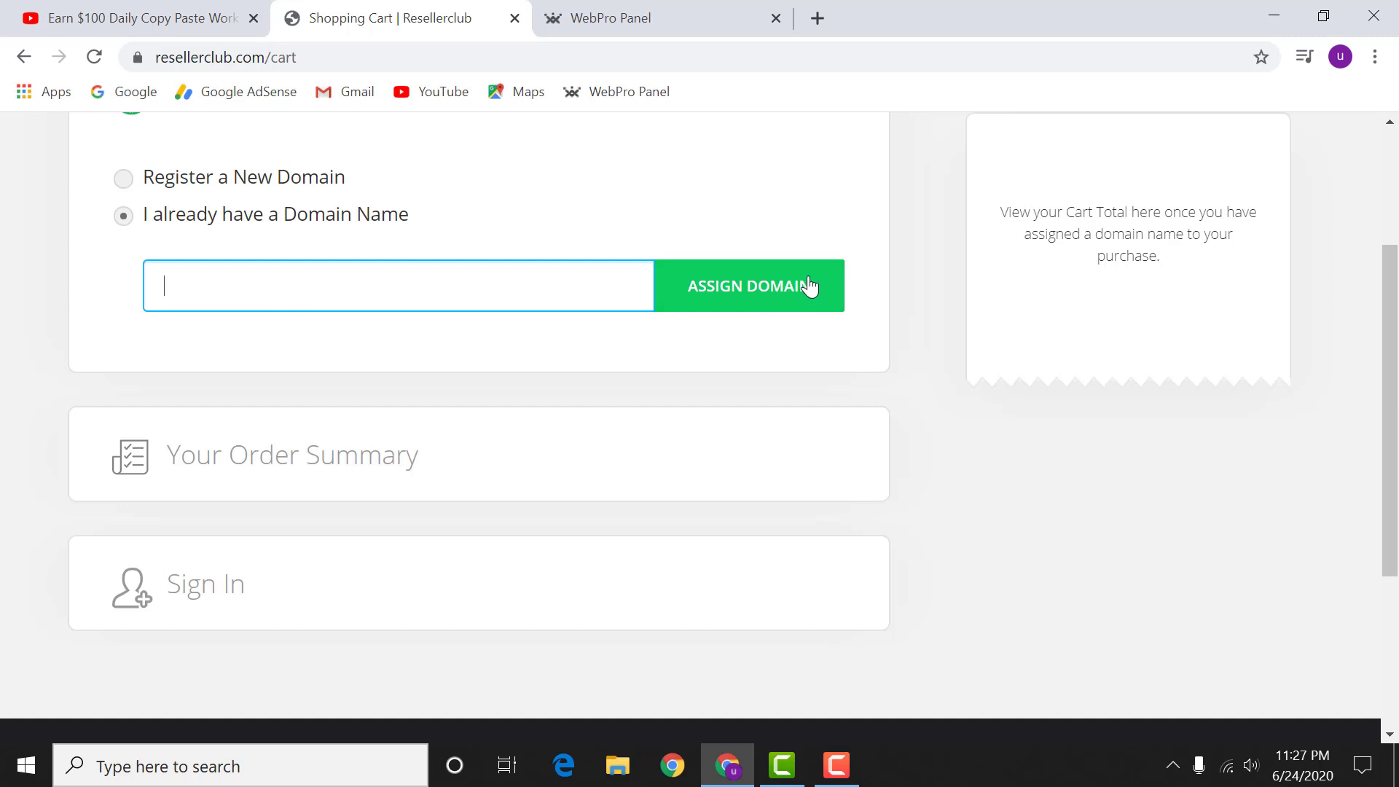
scroll(791, 288, down, 2)
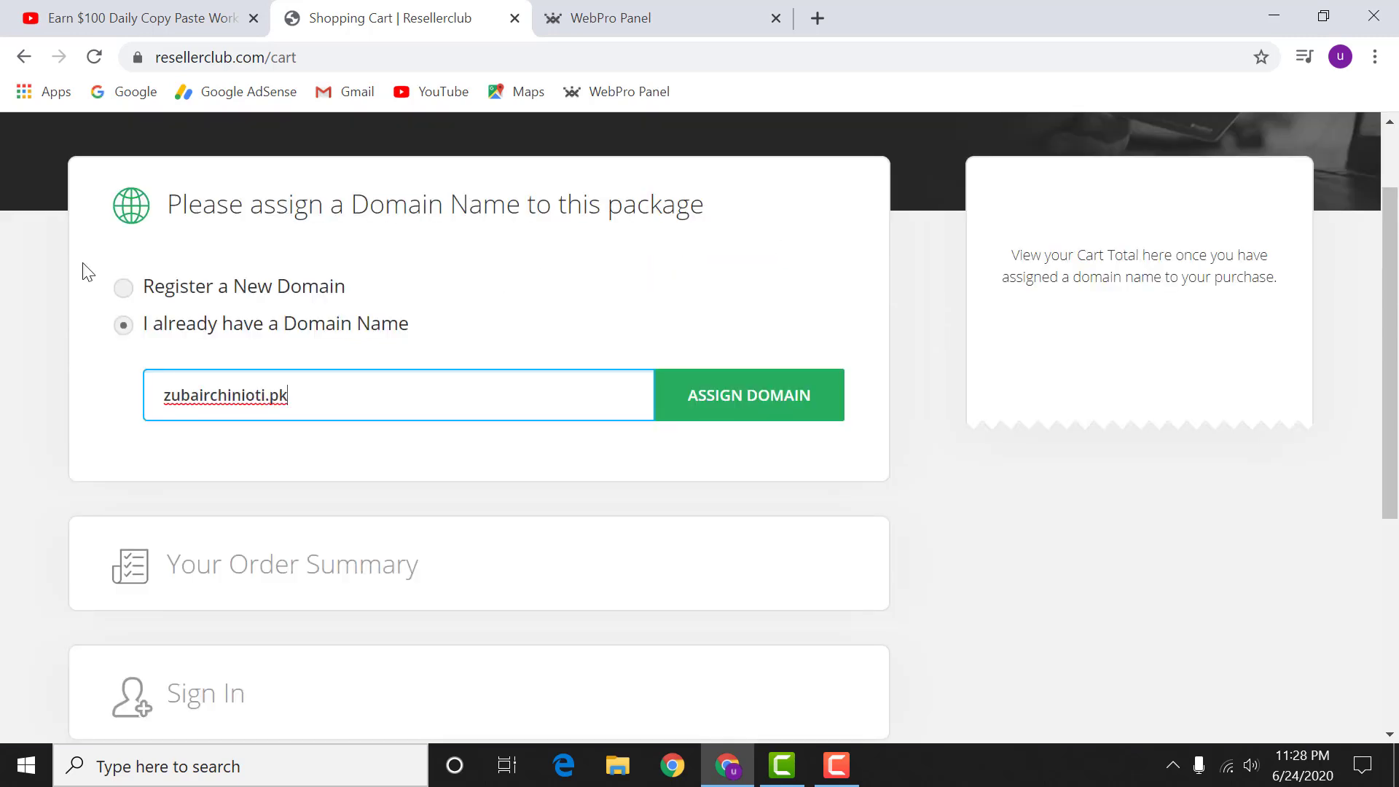
click(777, 398)
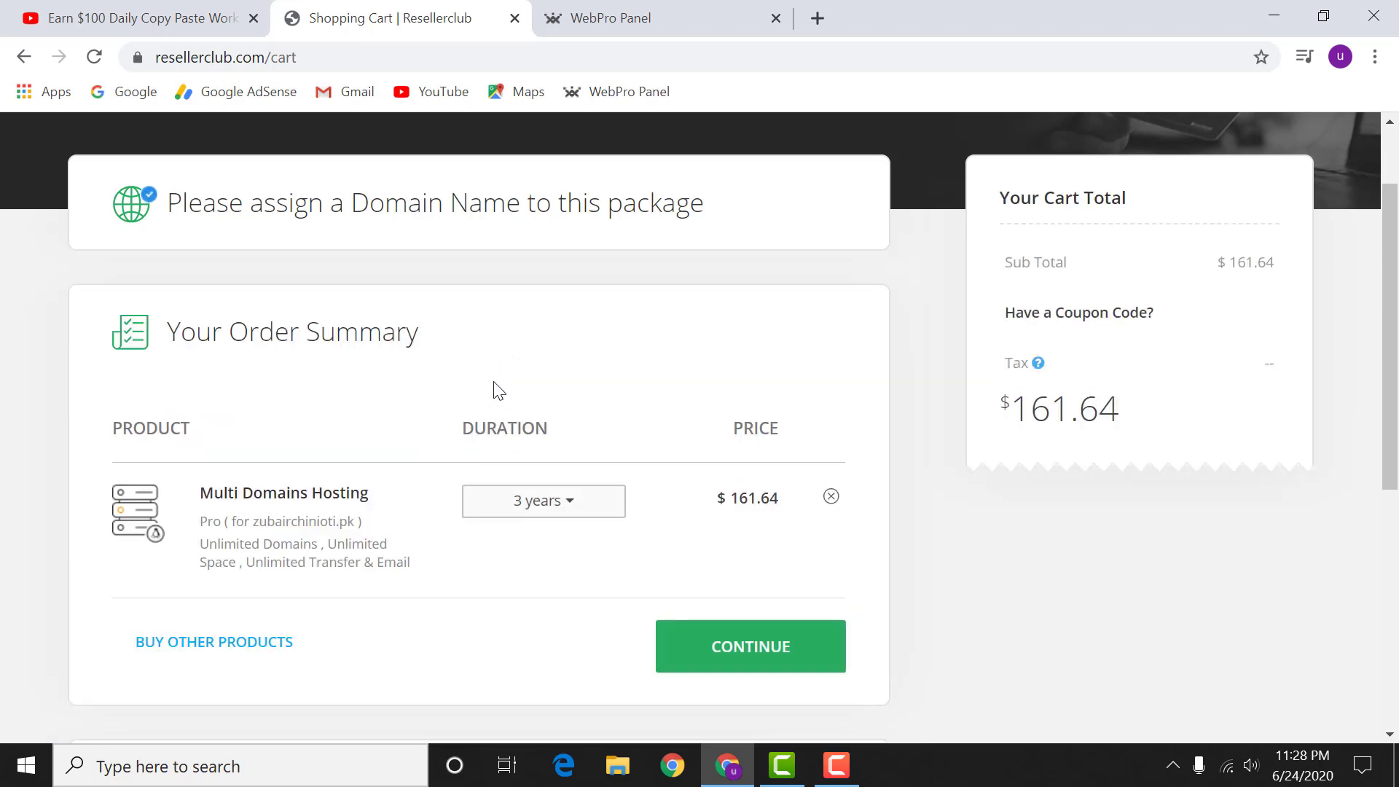
- Set the Multi Domains Hosting duration to 1 year, check its price and continue to the sign-in section
scroll(518, 372, down, 1)
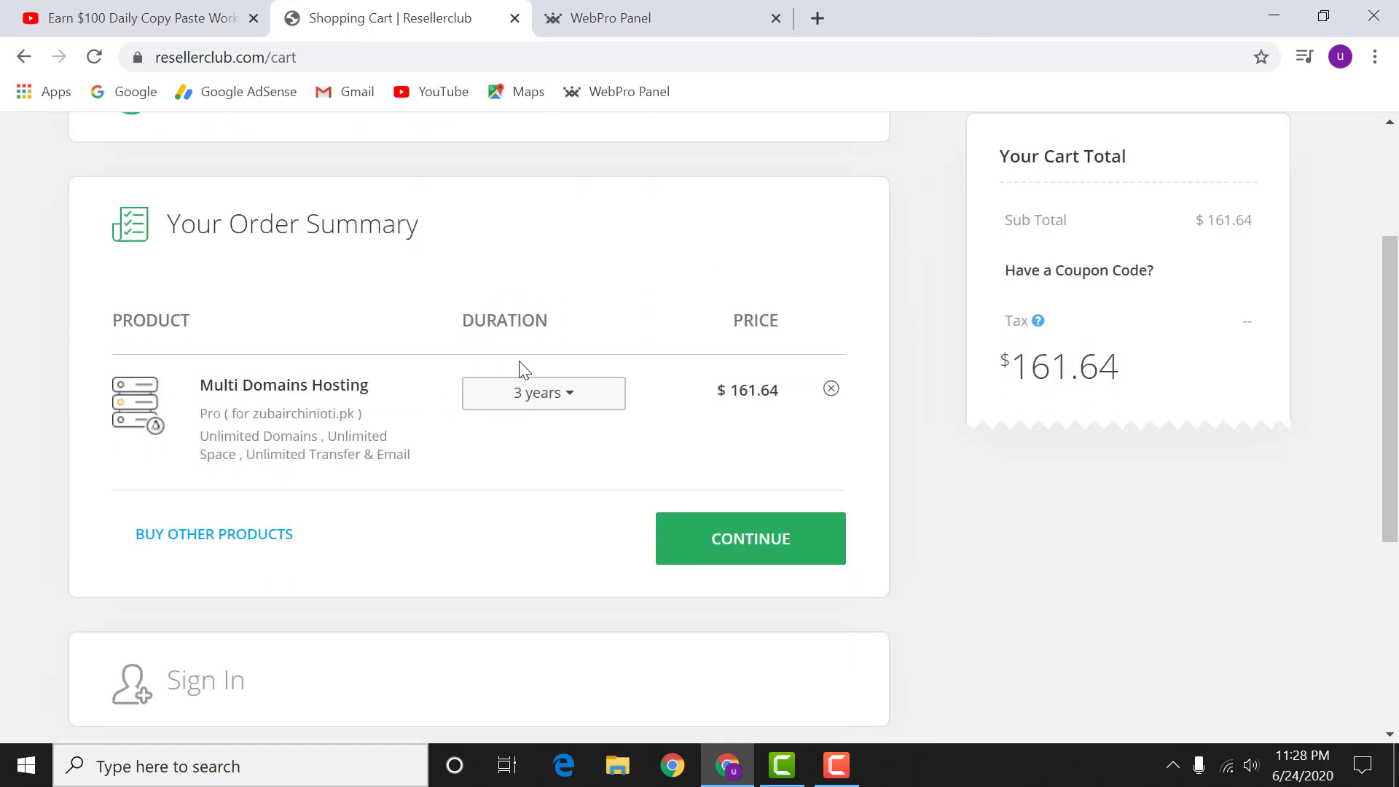
click(556, 392)
click(525, 508)
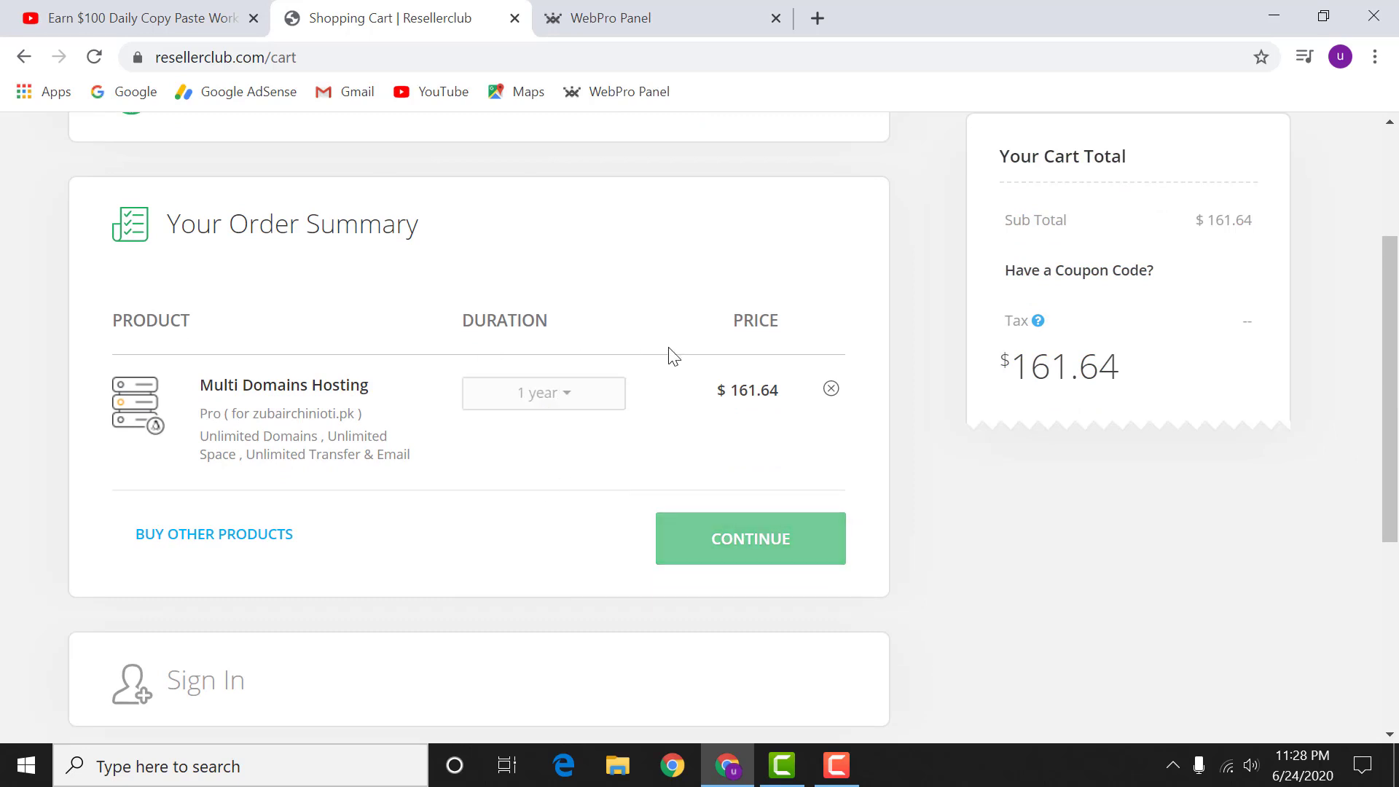
drag(739, 391, 786, 401)
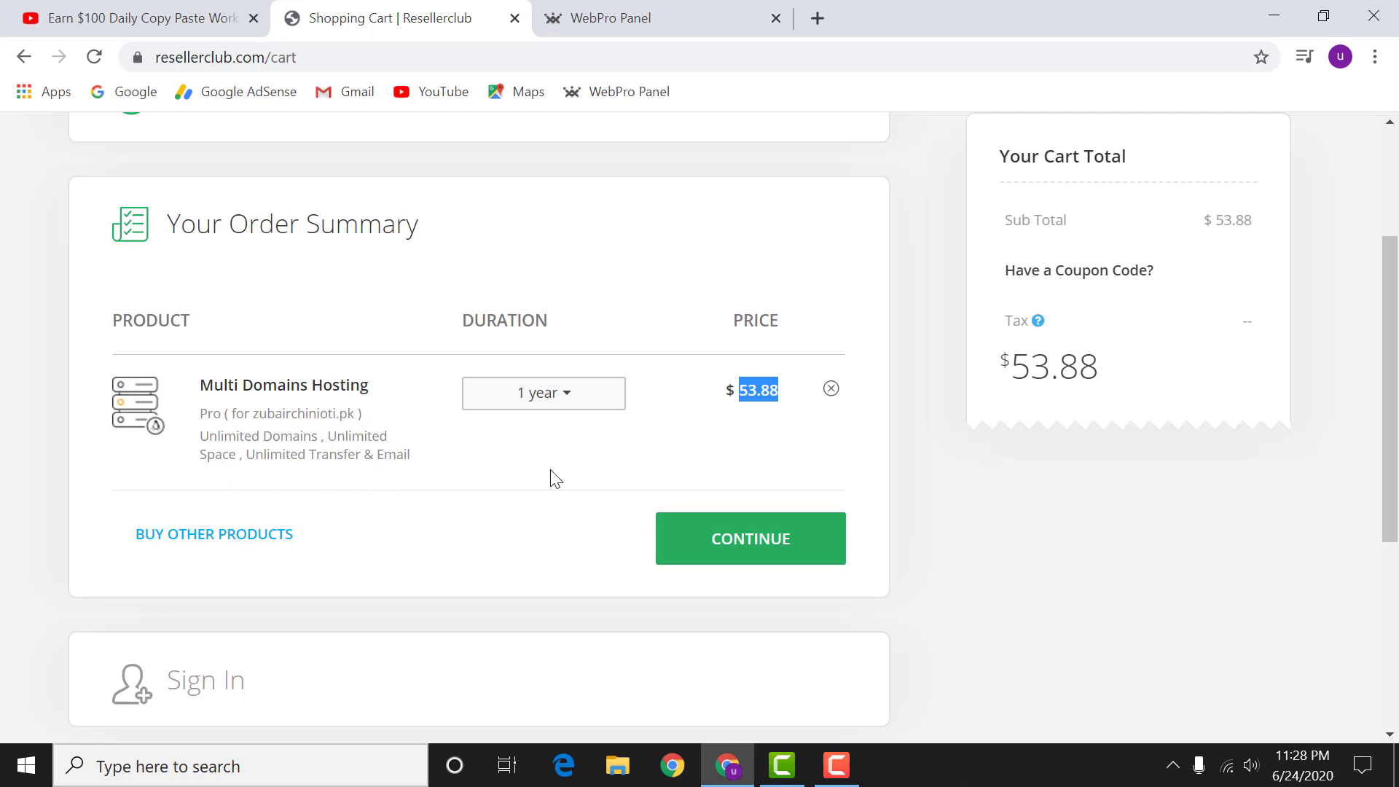
click(736, 543)
- Review the account registration form, accept the Terms of Service and Privacy Policy, and submit it to create the account
scroll(493, 404, down, 3)
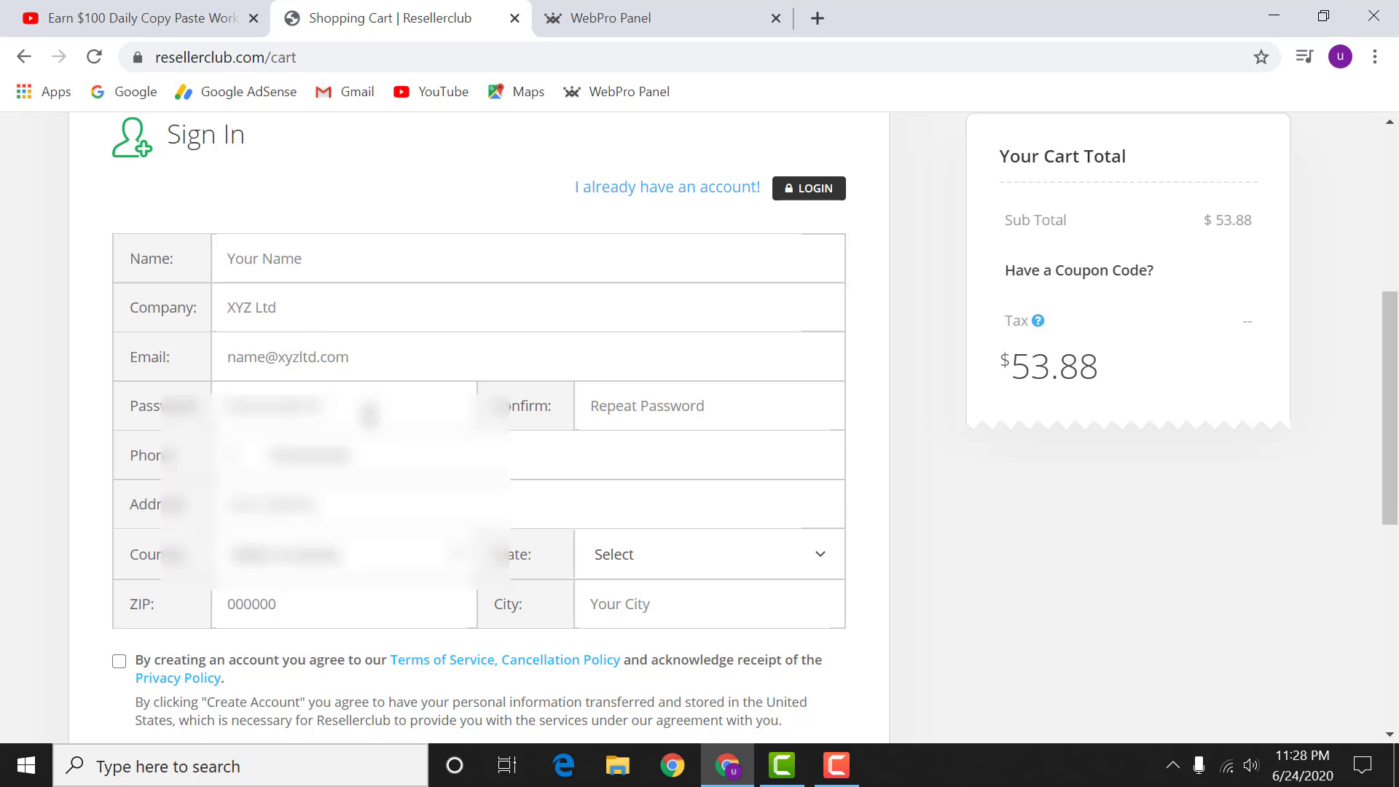
click(378, 417)
scroll(925, 575, down, 4)
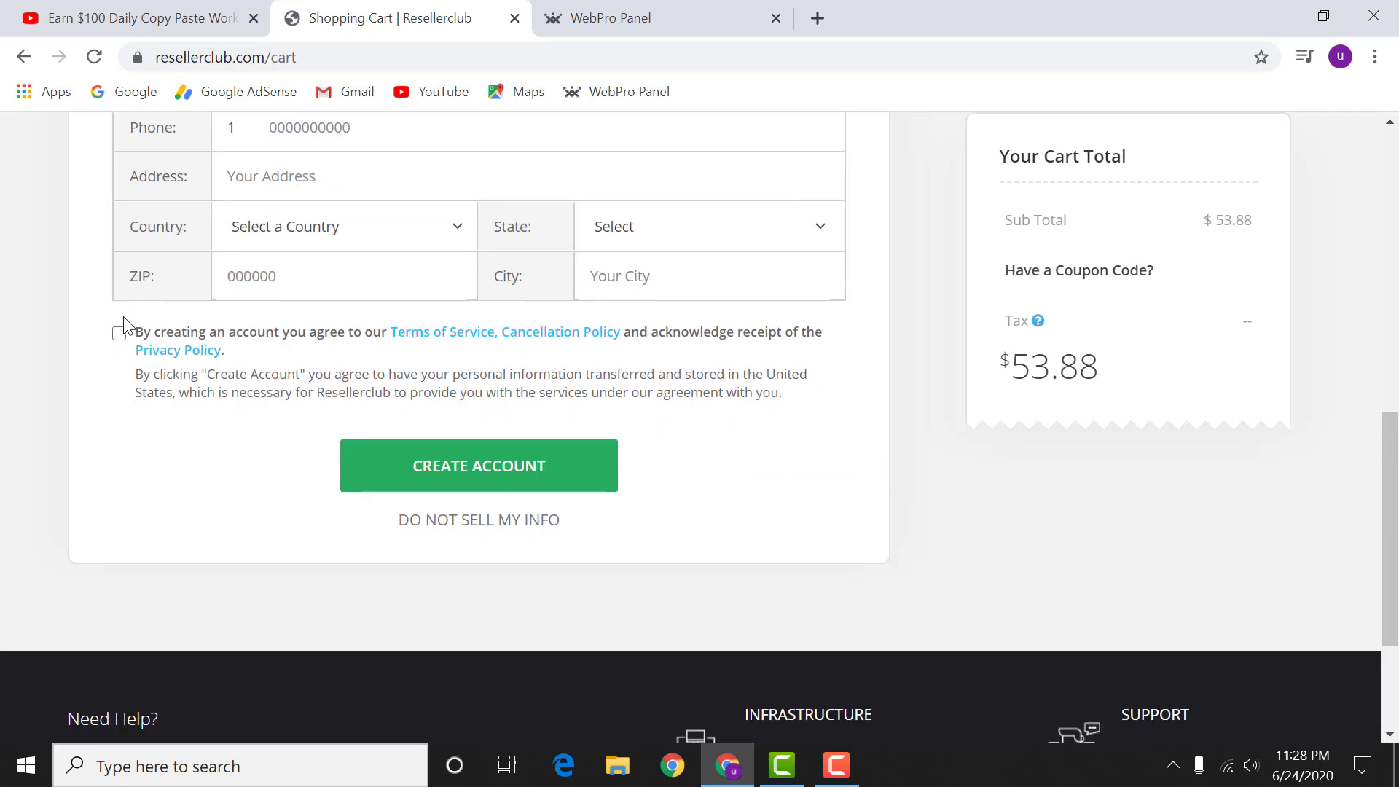
click(132, 334)
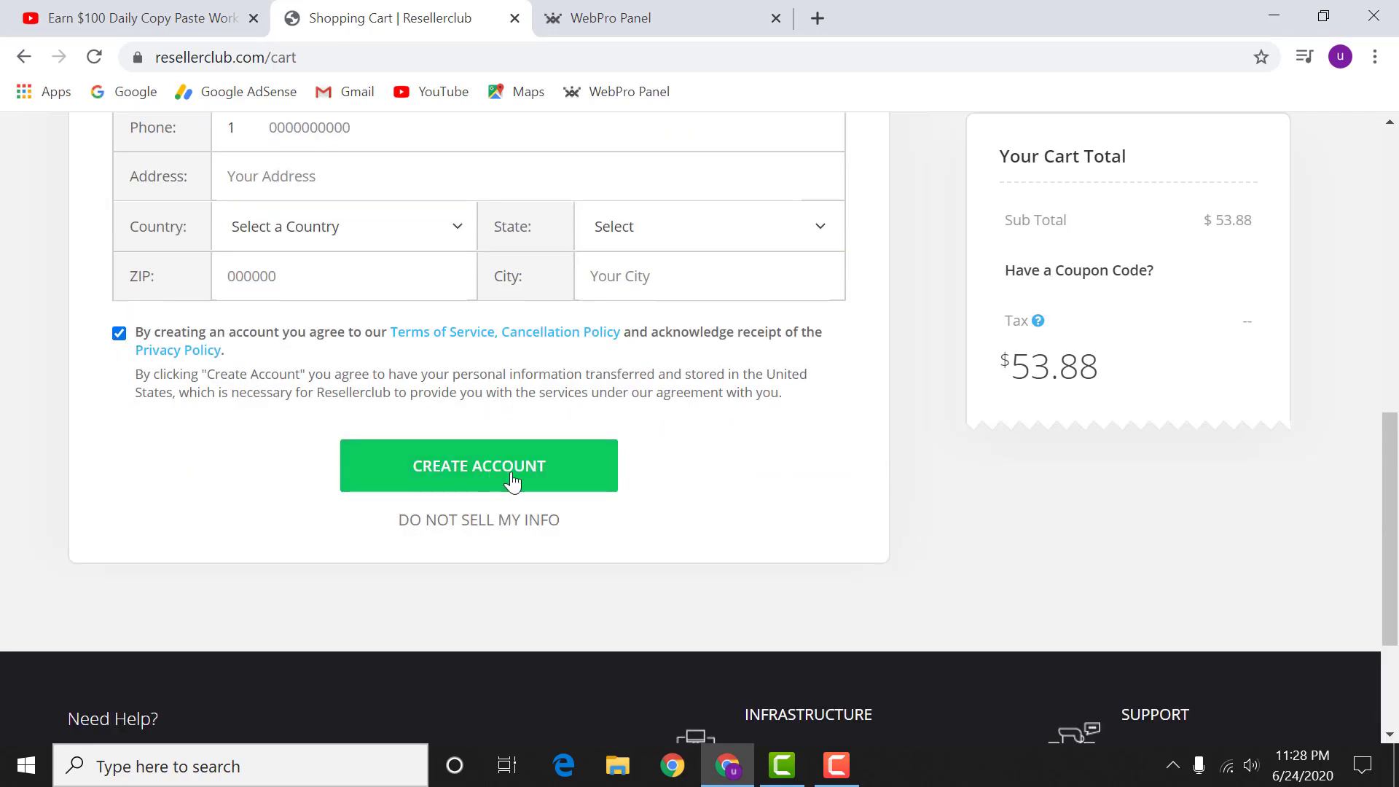
click(509, 480)
- Continue from the order summary to the payment options and review the available payment methods
scroll(840, 402, down, 1)
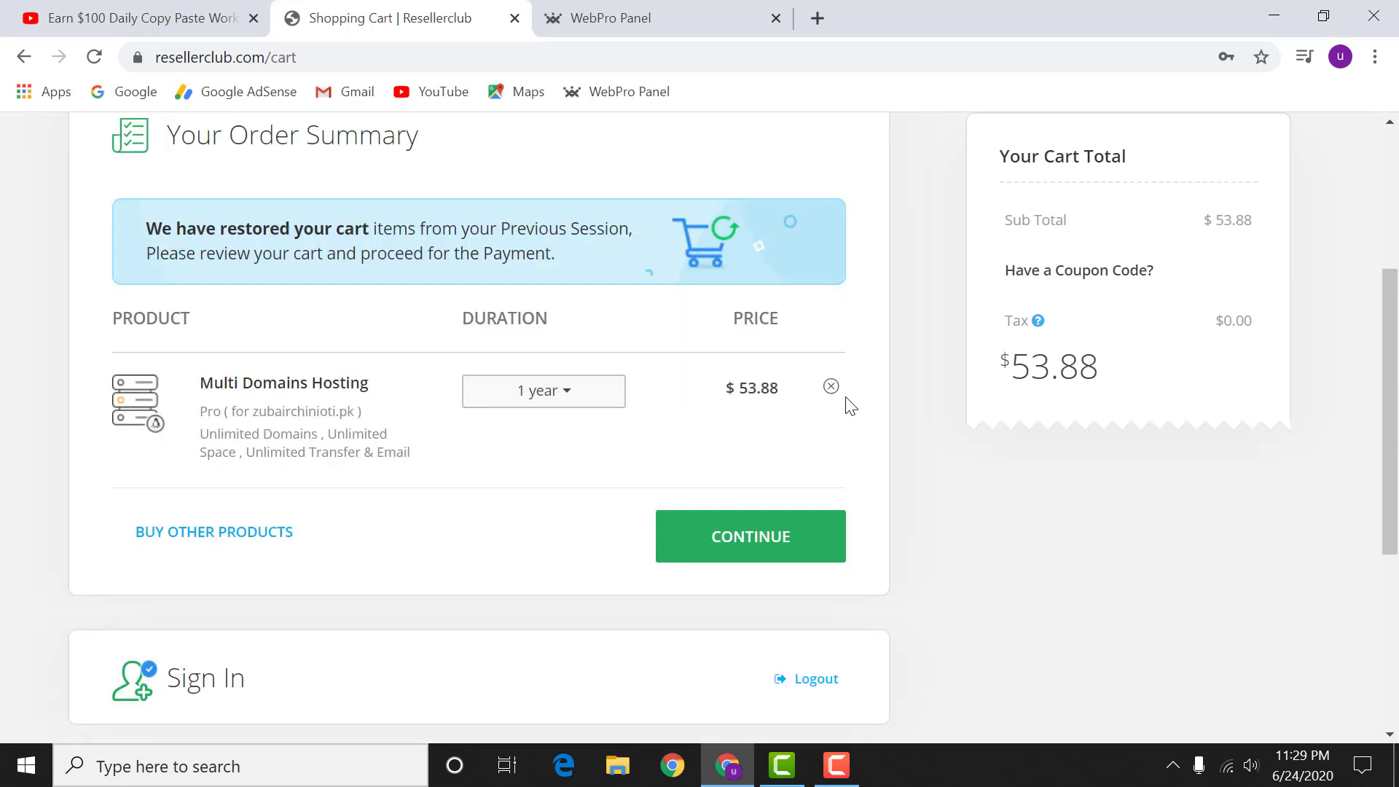
click(801, 514)
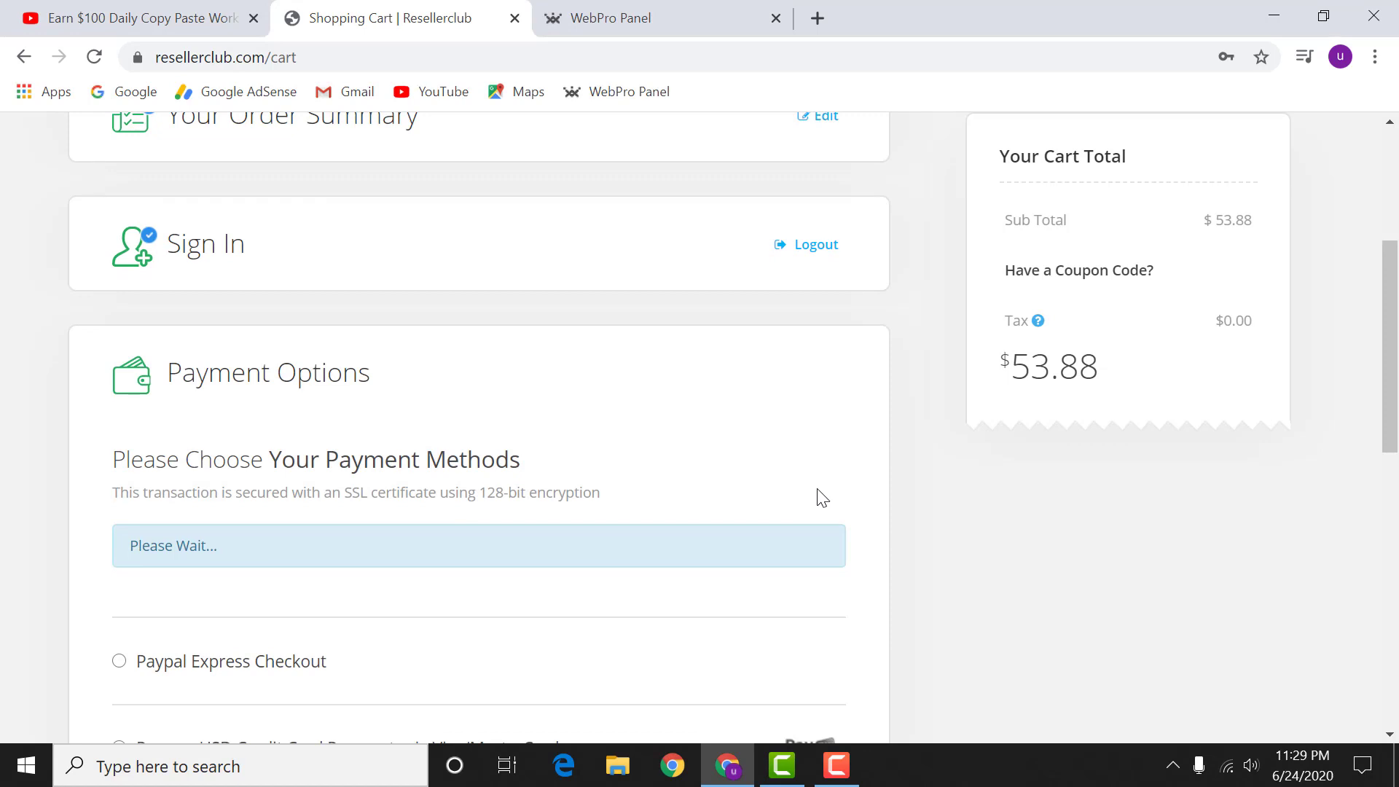
scroll(568, 379, down, 2)
scroll(568, 375, down, 2)
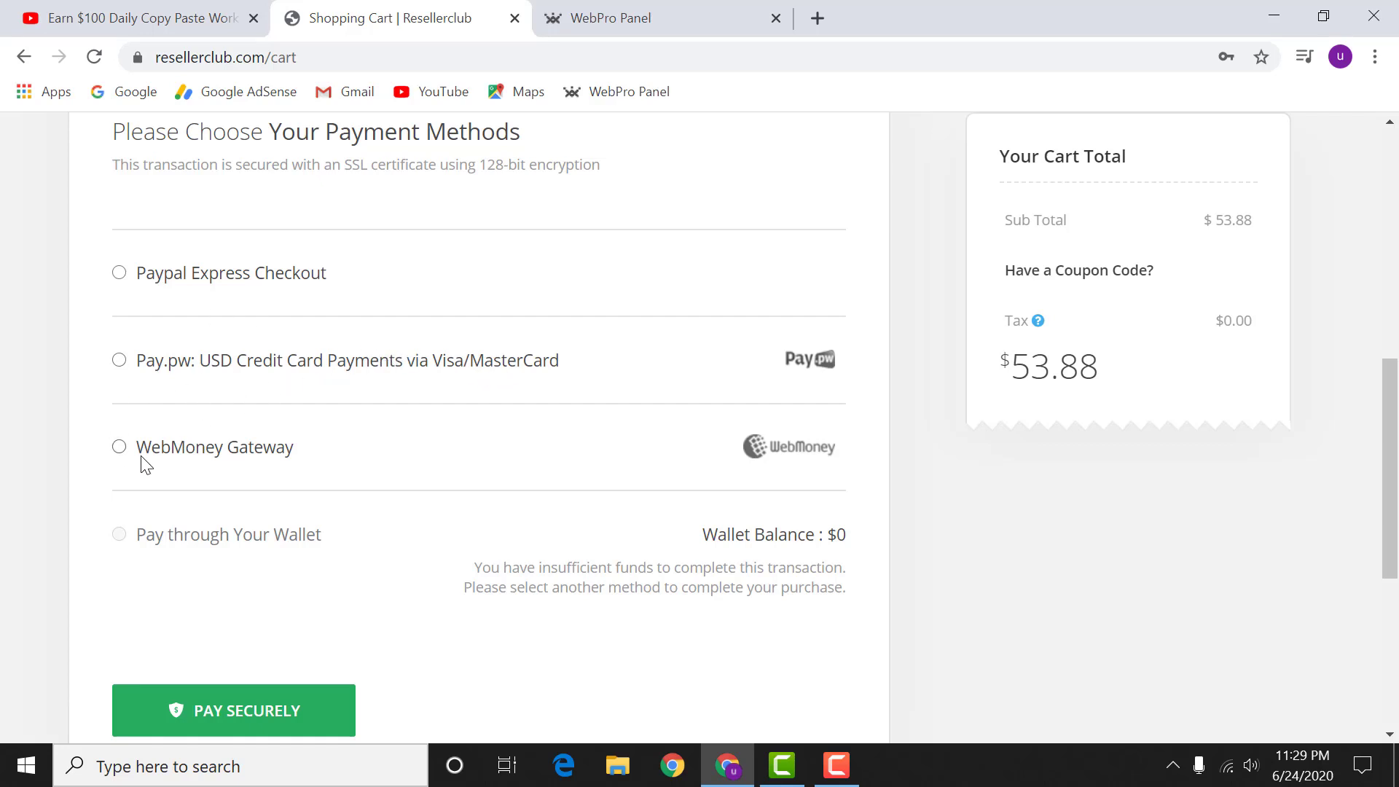
scroll(124, 521, down, 3)
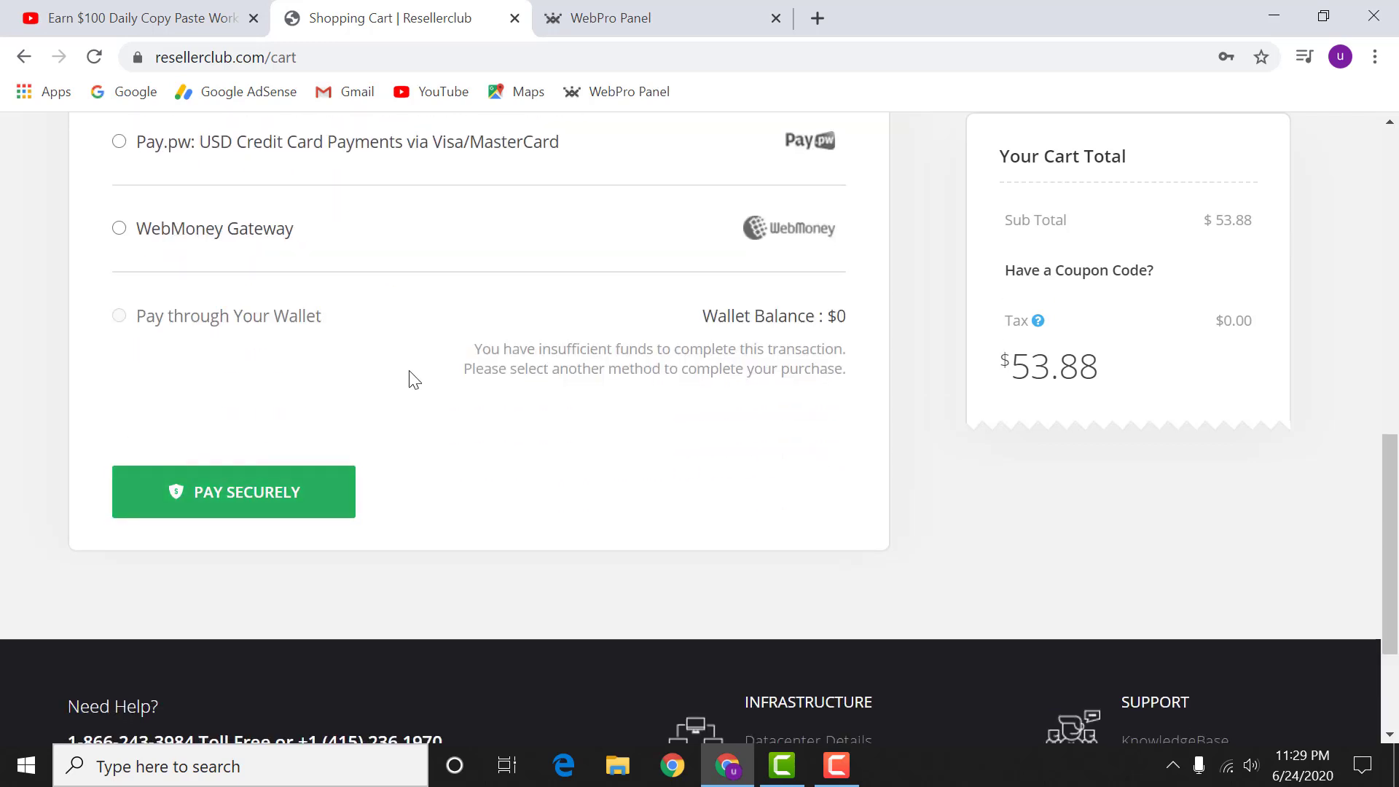
scroll(408, 378, up, 5)
click(162, 384)
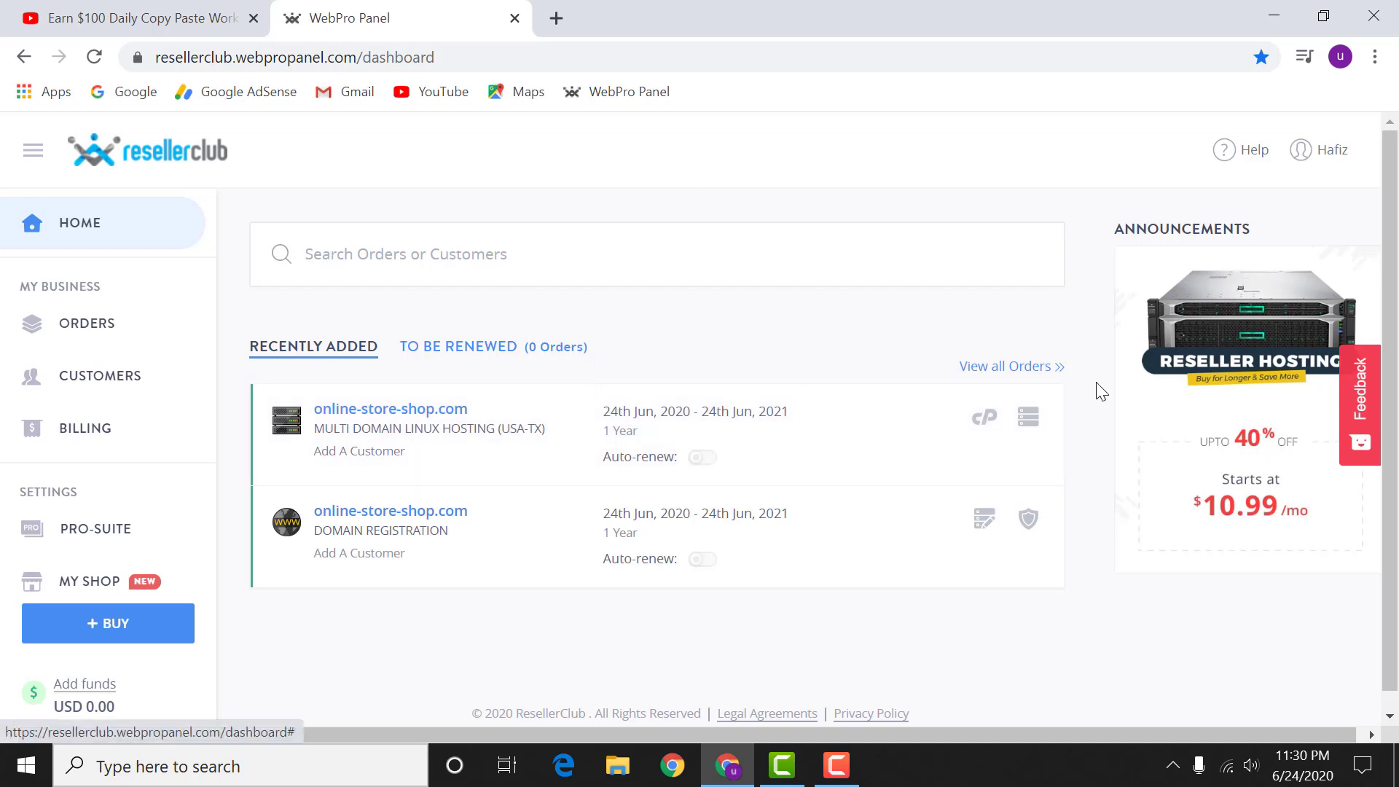
- Open cPanel for the online-store-shop.com Linux hosting order and look through its Files and Domains tools
click(986, 419)
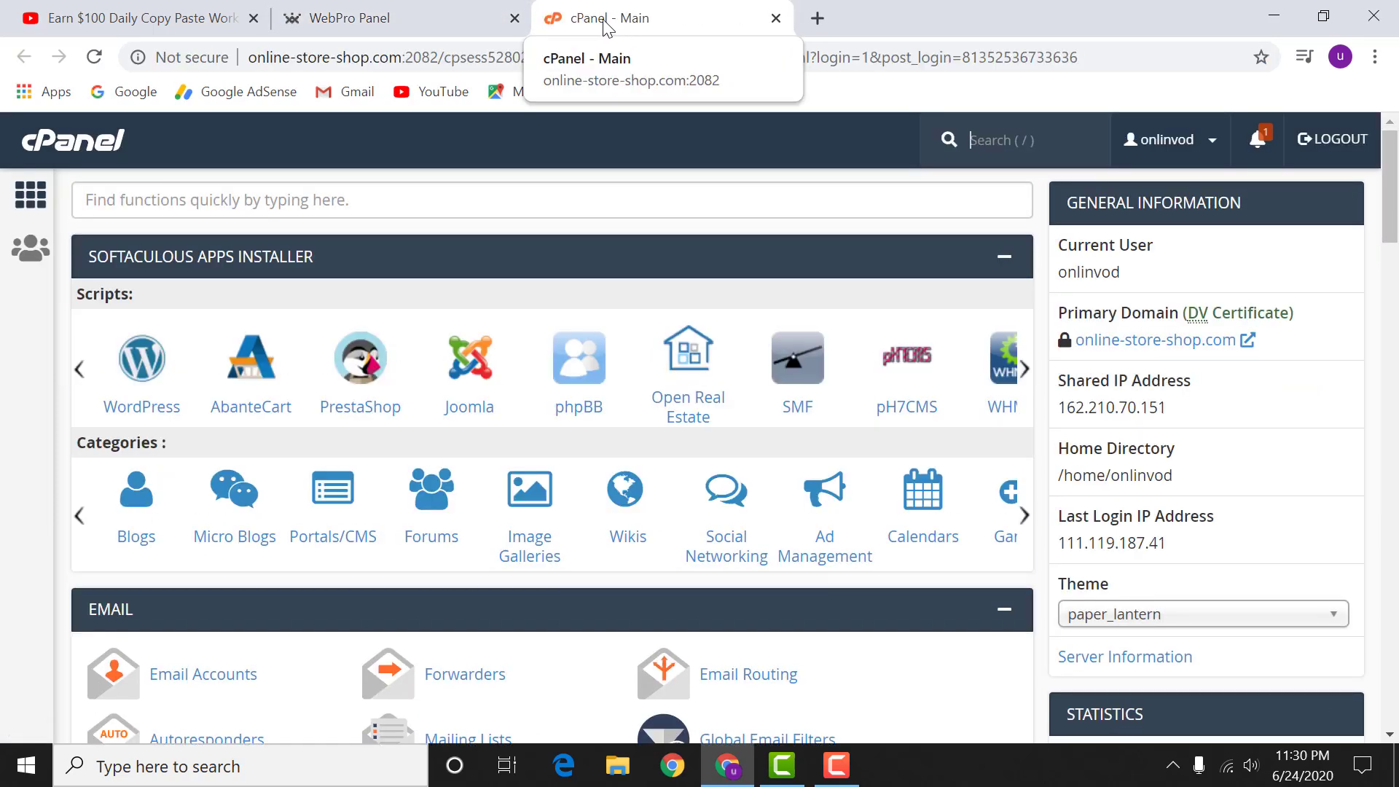
scroll(677, 575, down, 12)
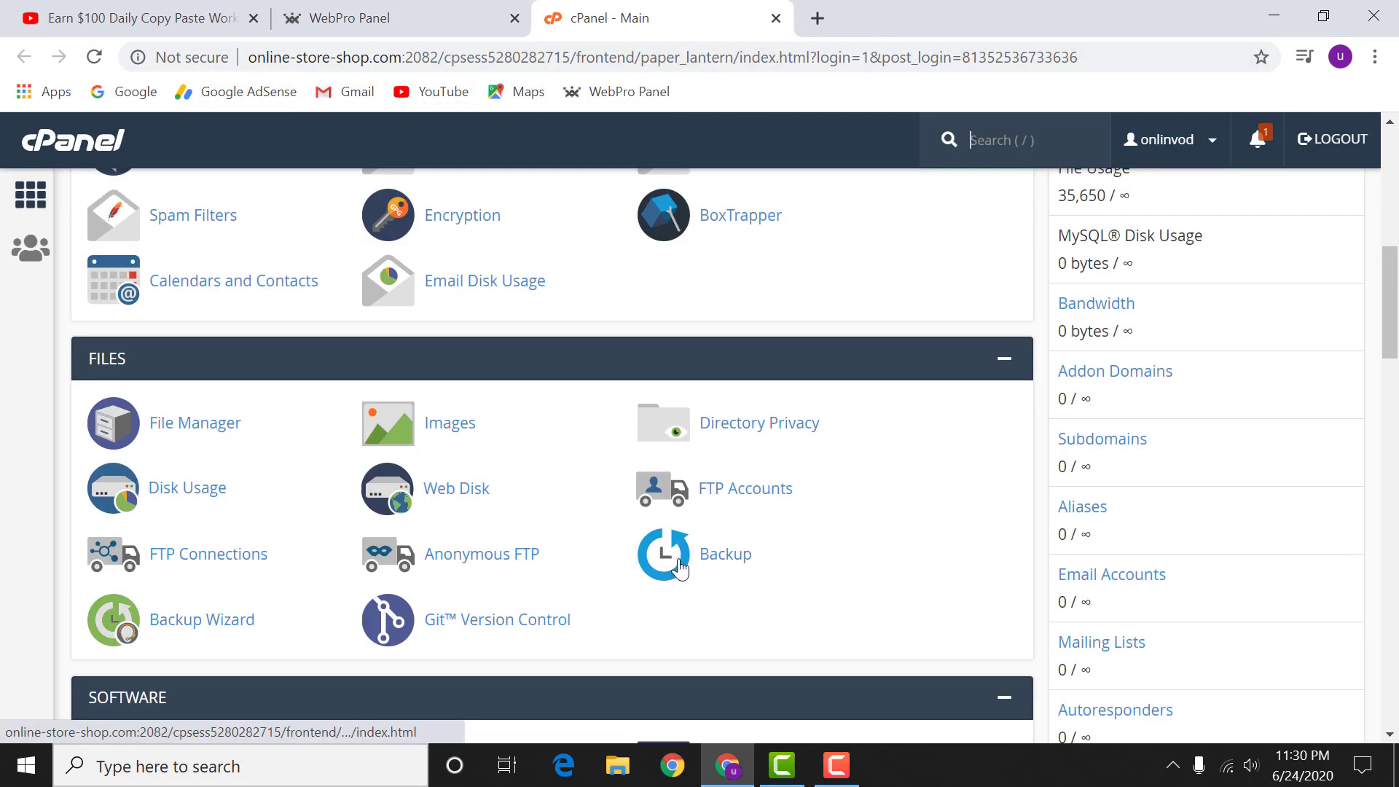
scroll(690, 539, down, 6)
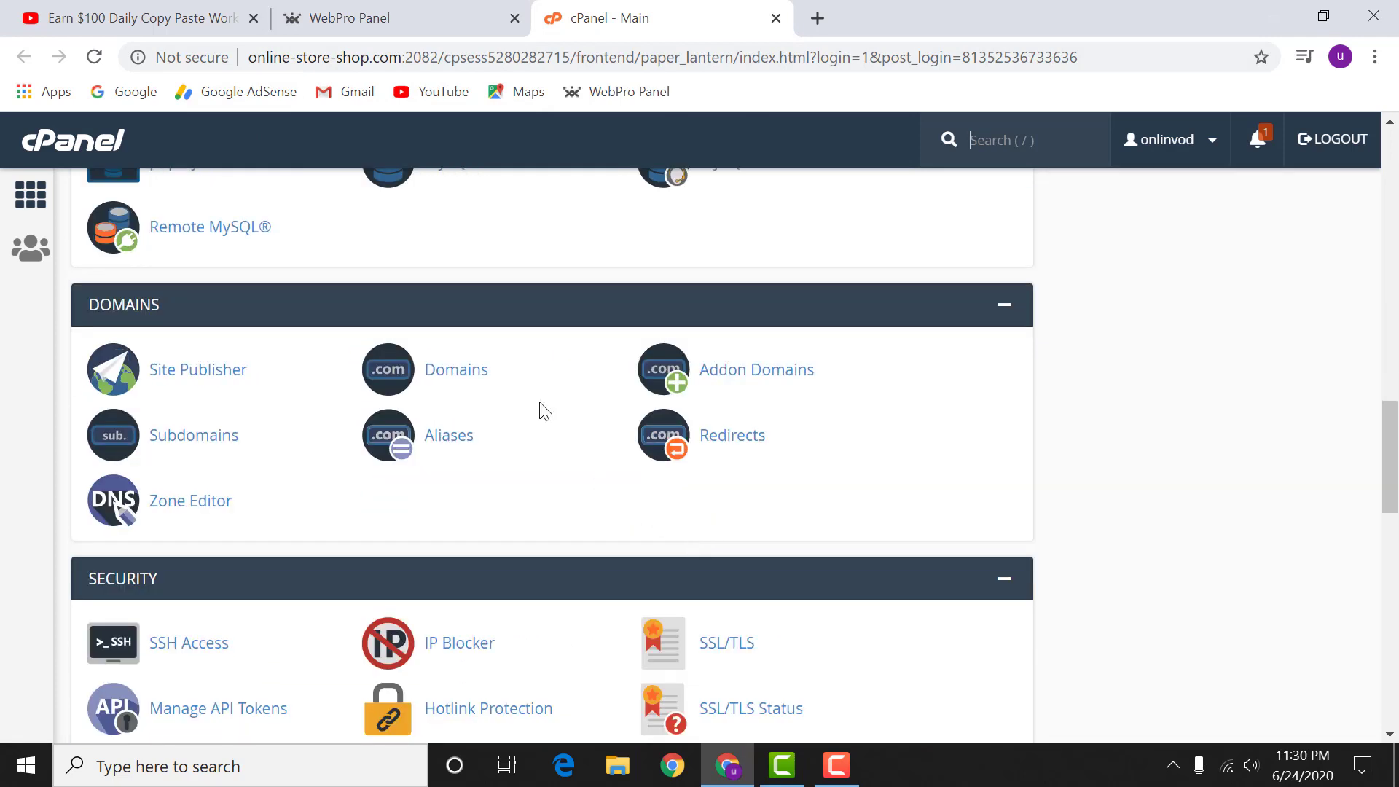
- Open Addon Domains, examine the form for creating an addon domain, and return to the cPanel main page
click(765, 373)
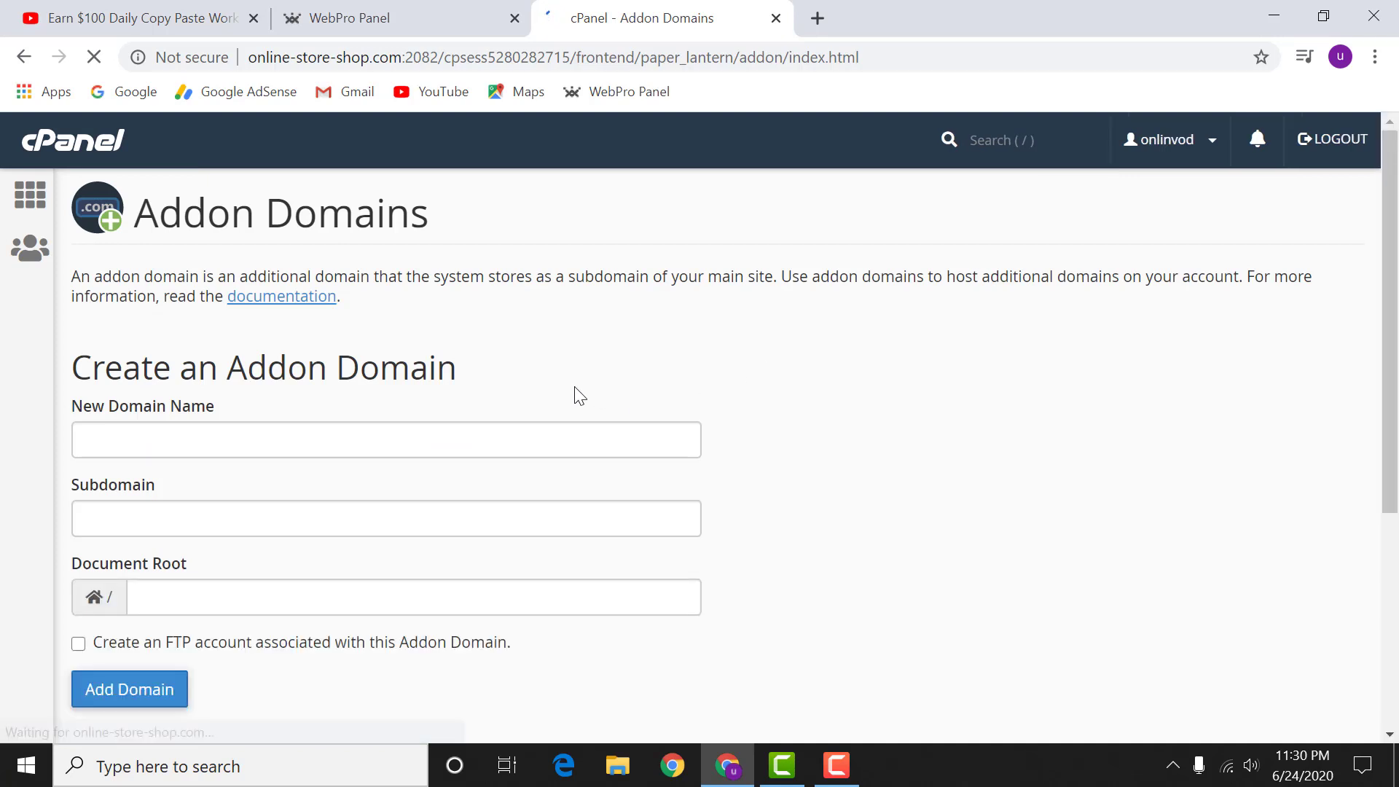
scroll(580, 396, down, 2)
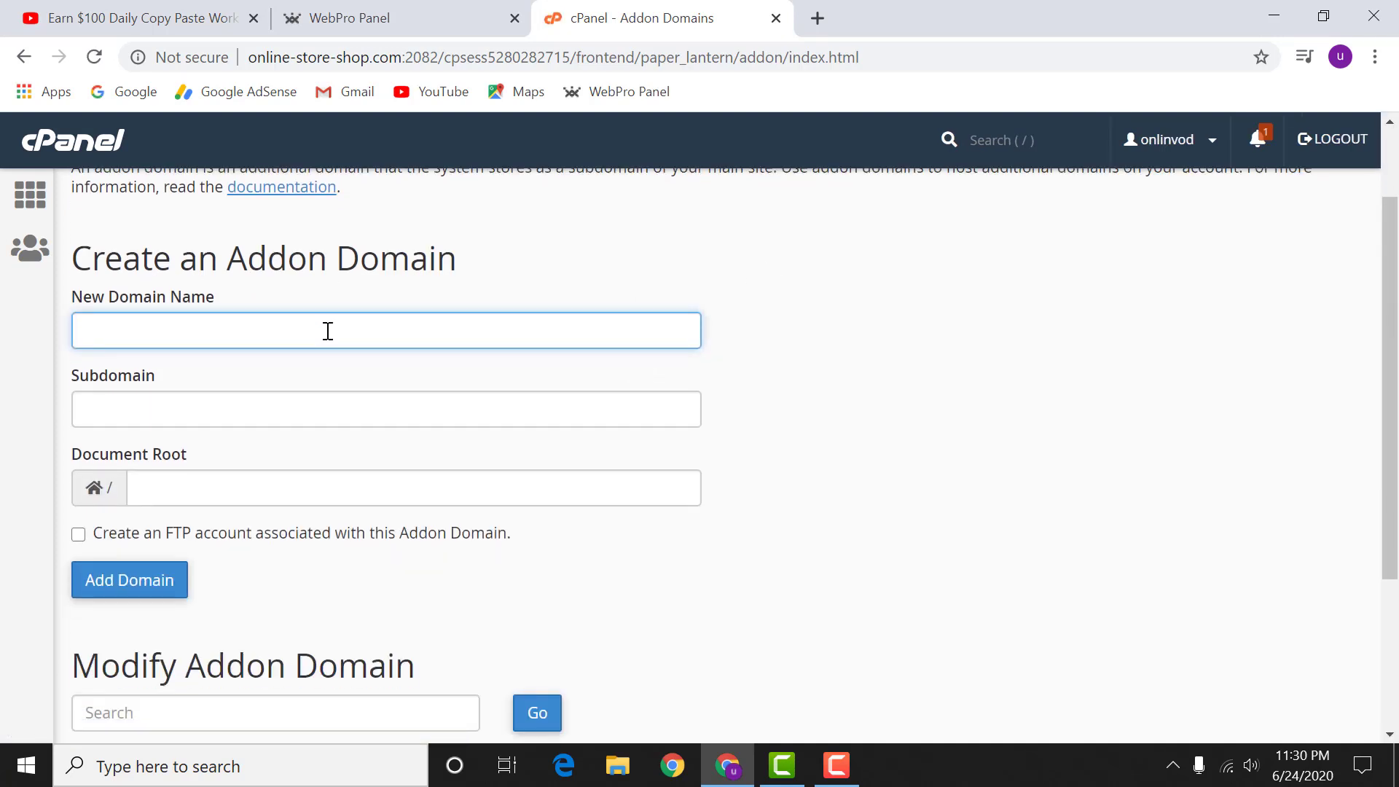
click(760, 386)
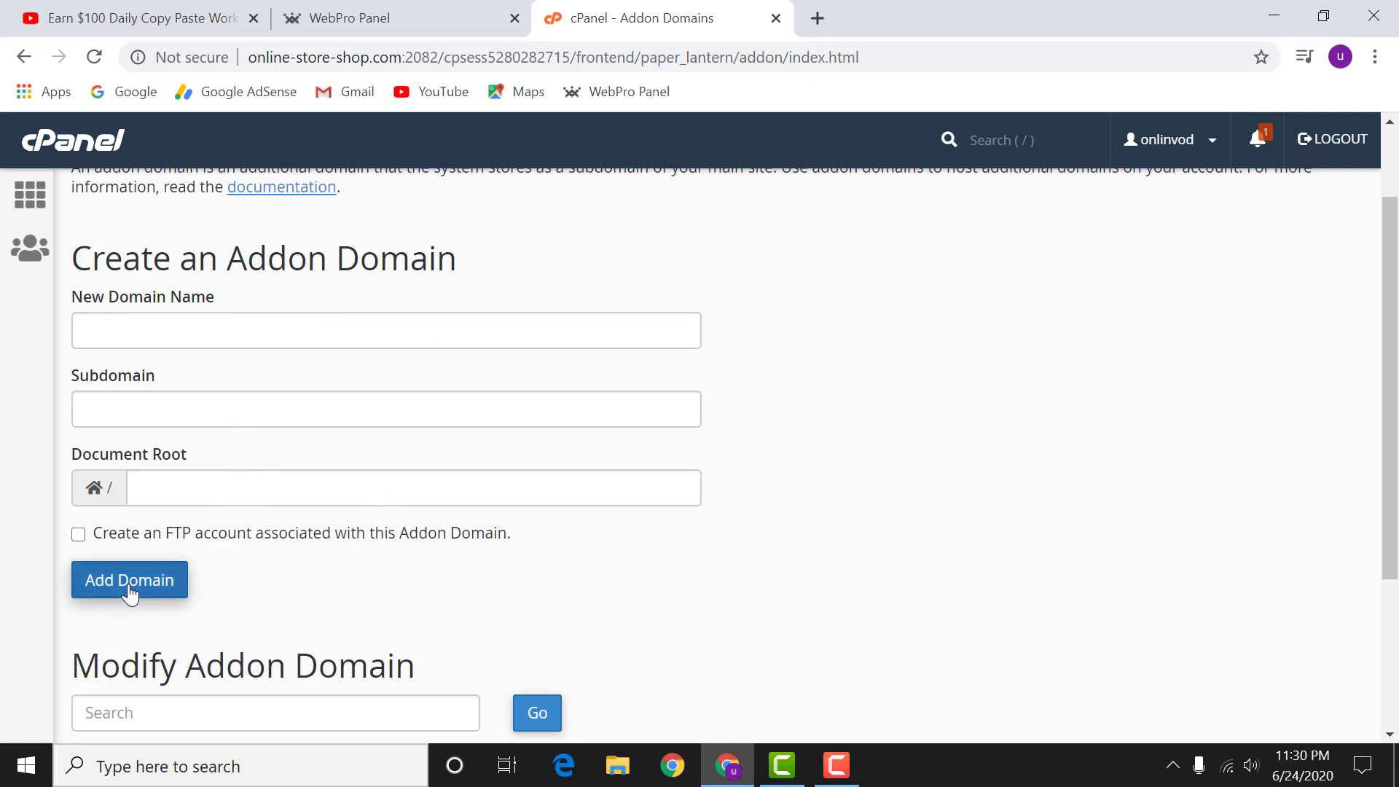
scroll(815, 546, up, 2)
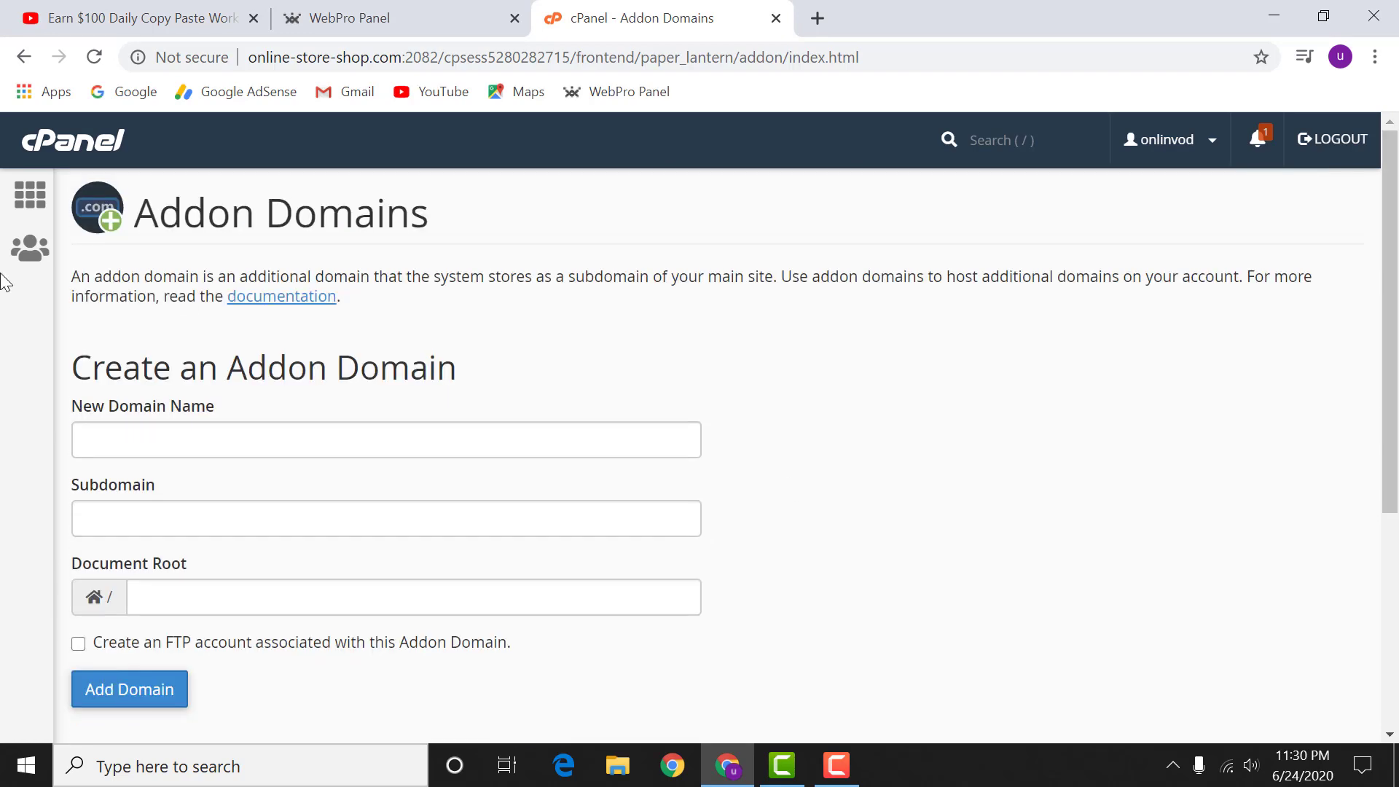
click(38, 196)
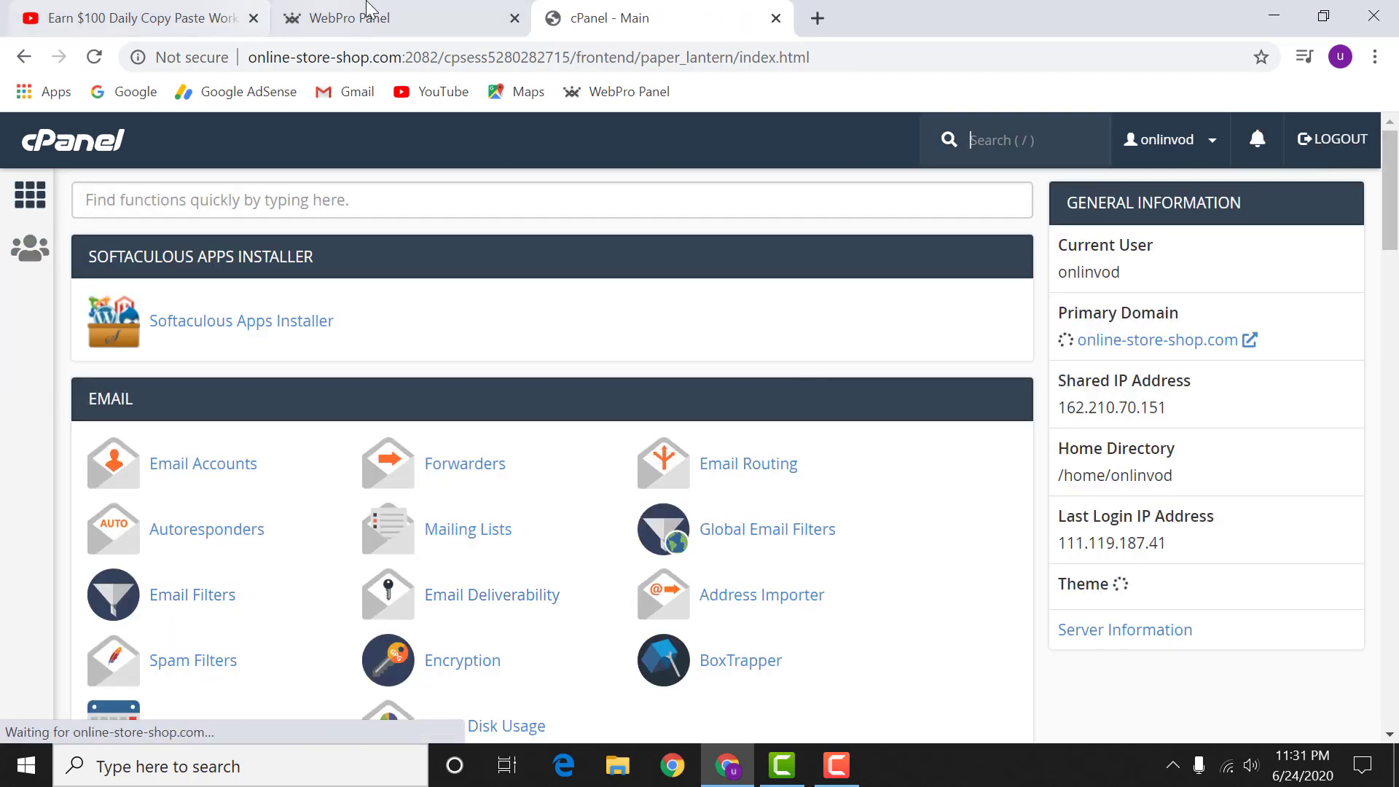
- Switch back to WebPro Panel and display the name server details of the online-store-shop.com hosting order
click(371, 16)
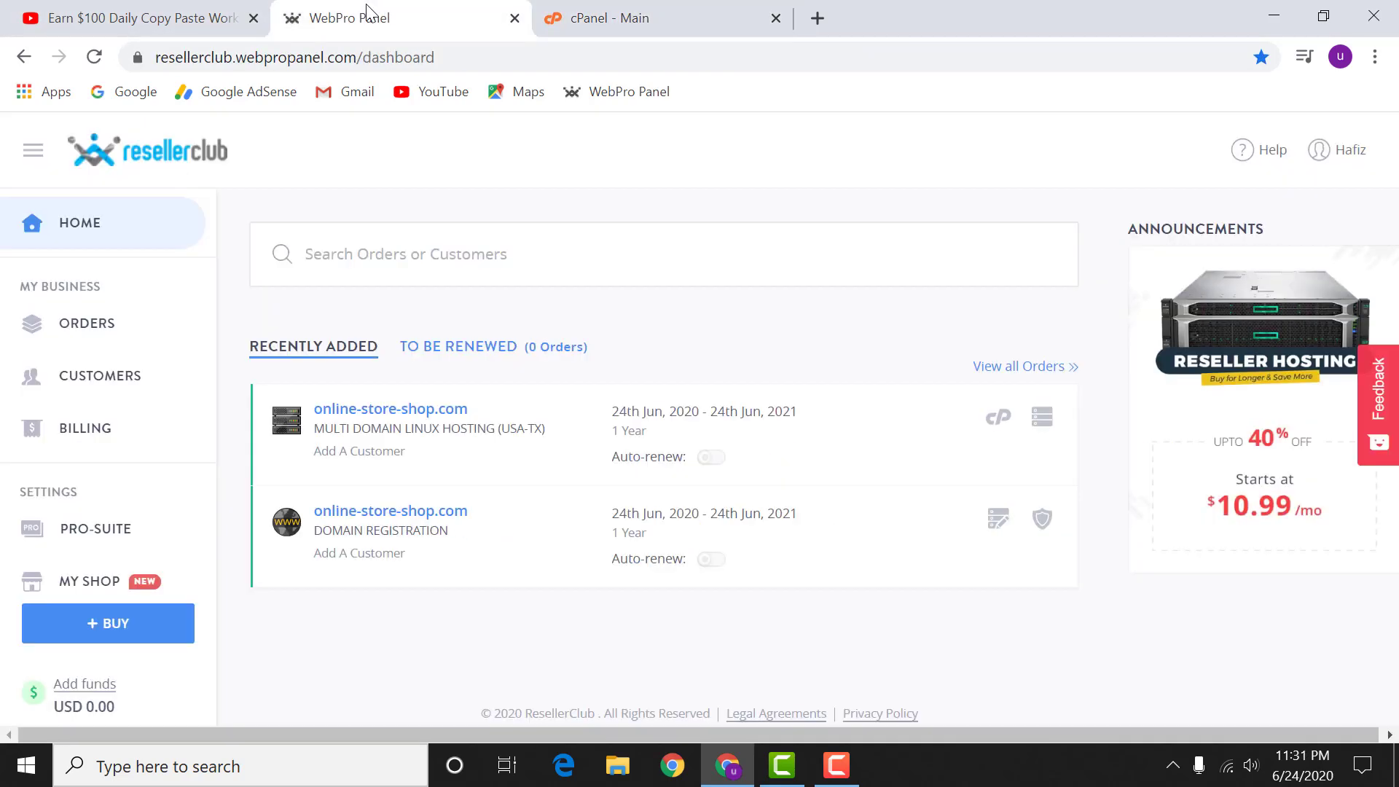
click(1028, 419)
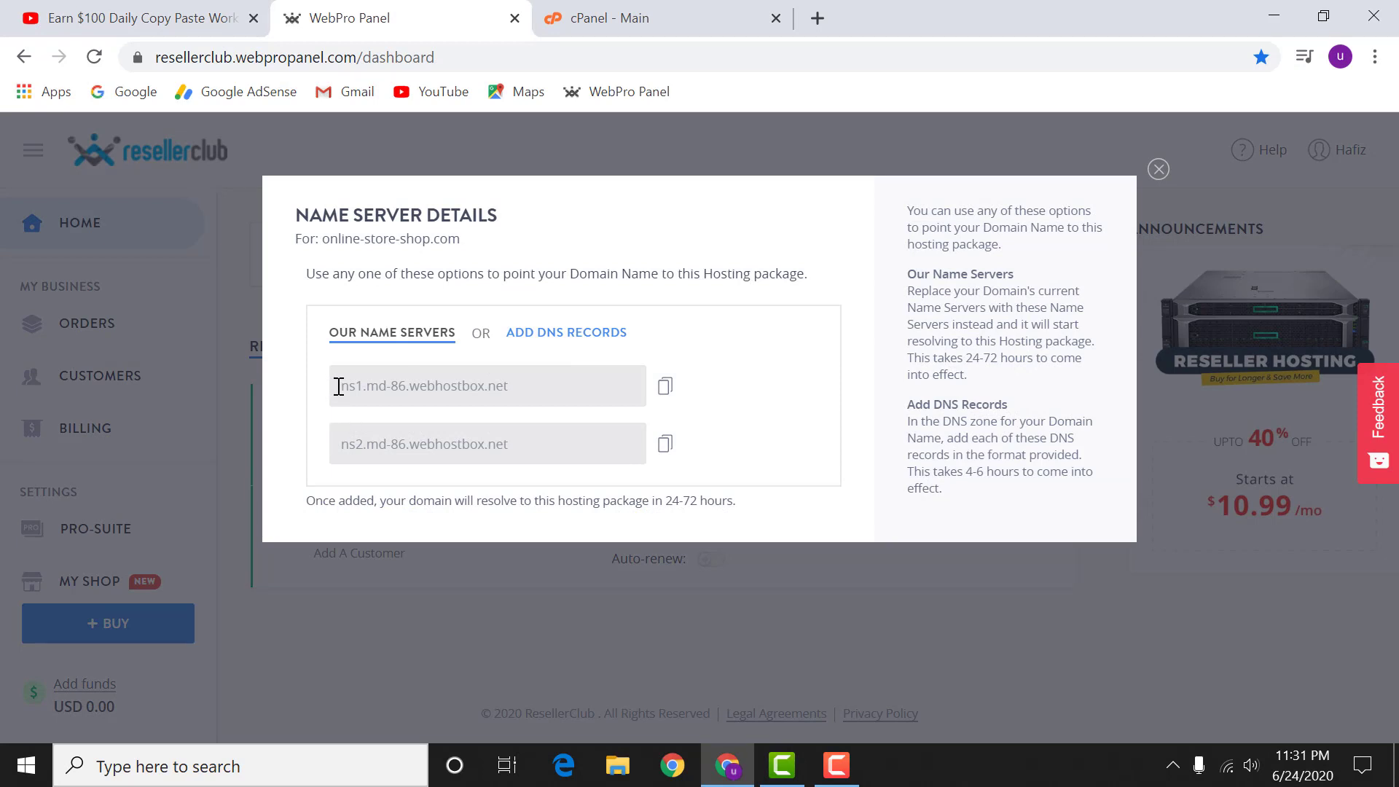
- Examine both name servers listed for online-store-shop.com and close the name server details
drag(338, 387, 513, 393)
drag(335, 444, 514, 441)
click(746, 412)
click(1155, 173)
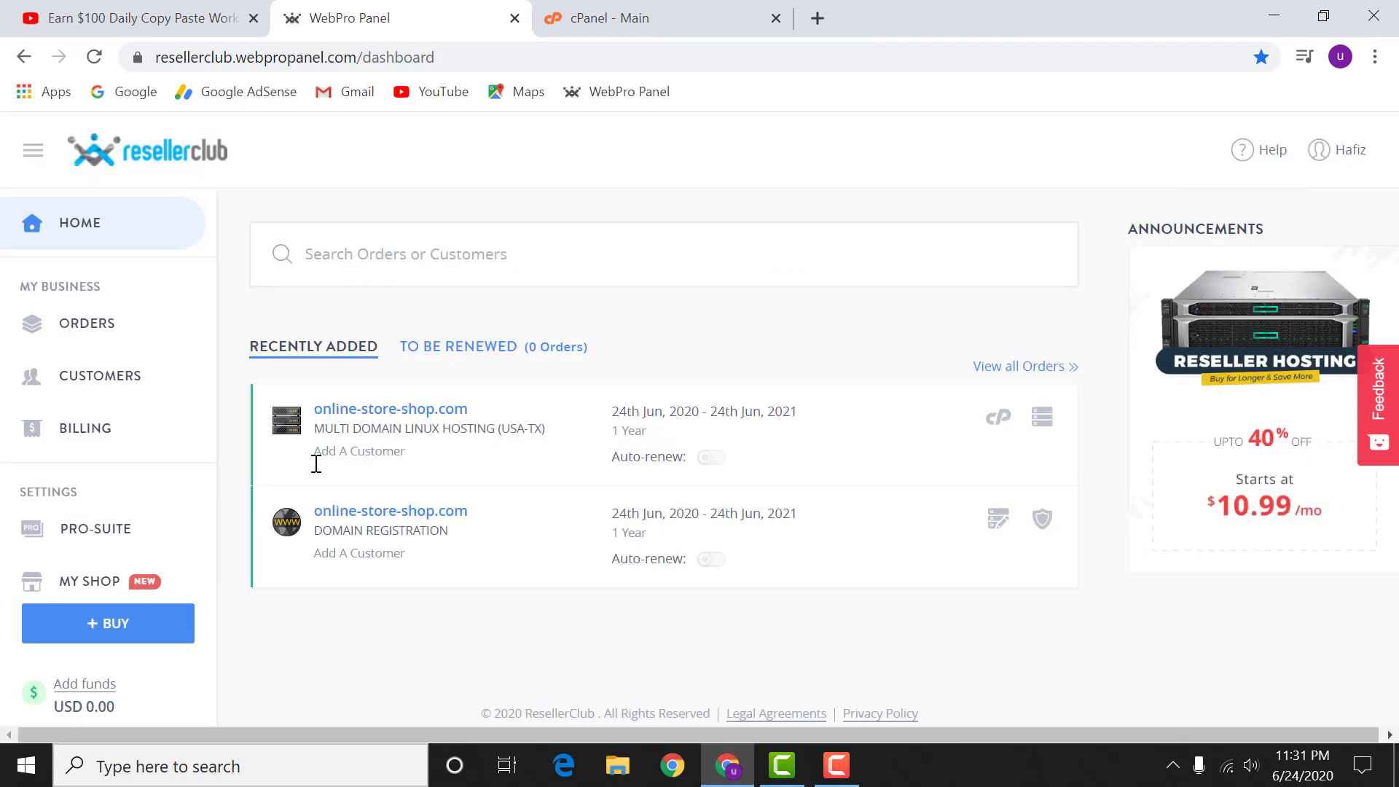
- Switch back to cPanel and open the E-Commerce category of the Softaculous Apps Installer
click(661, 14)
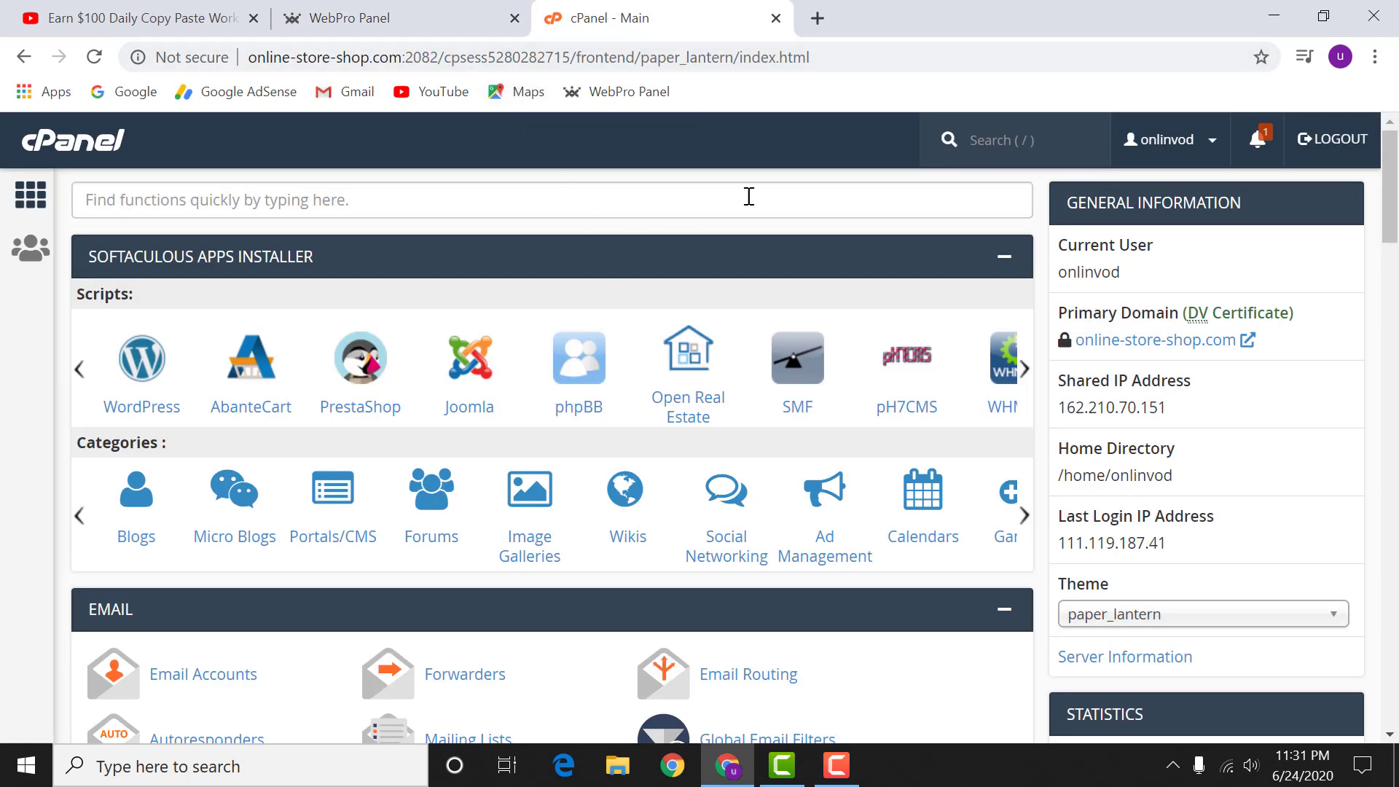
scroll(561, 406, down, 10)
scroll(561, 400, down, 5)
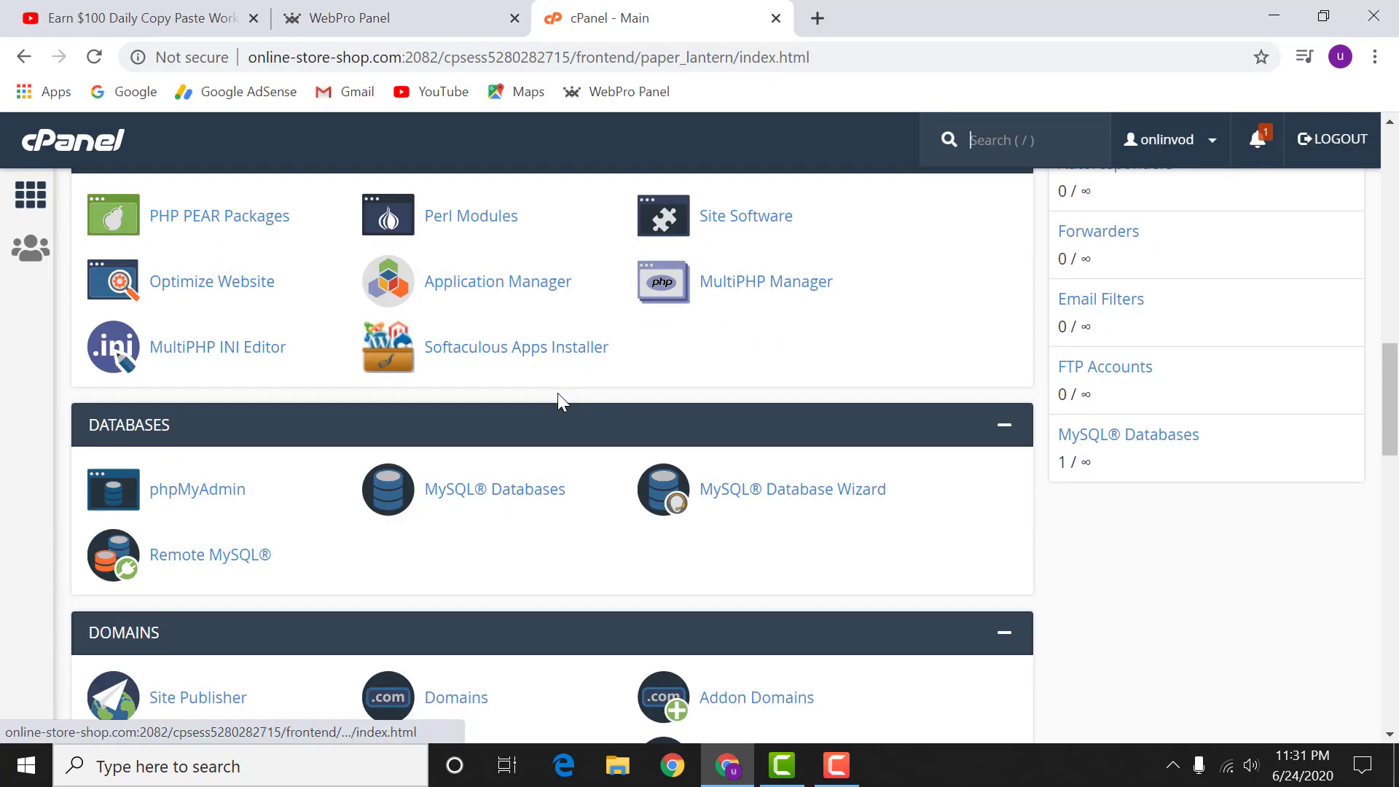
scroll(648, 486, up, 3)
scroll(640, 487, up, 15)
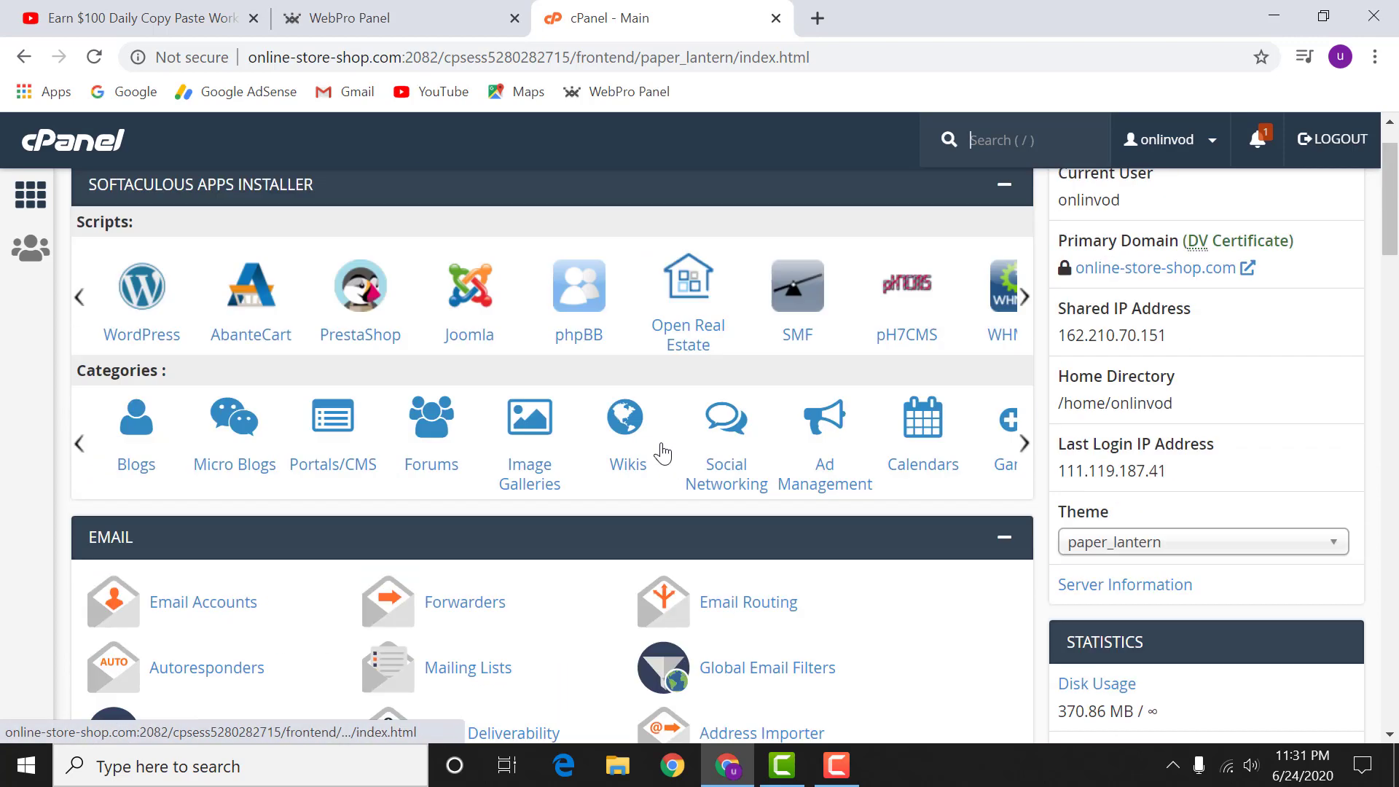
key(slash)
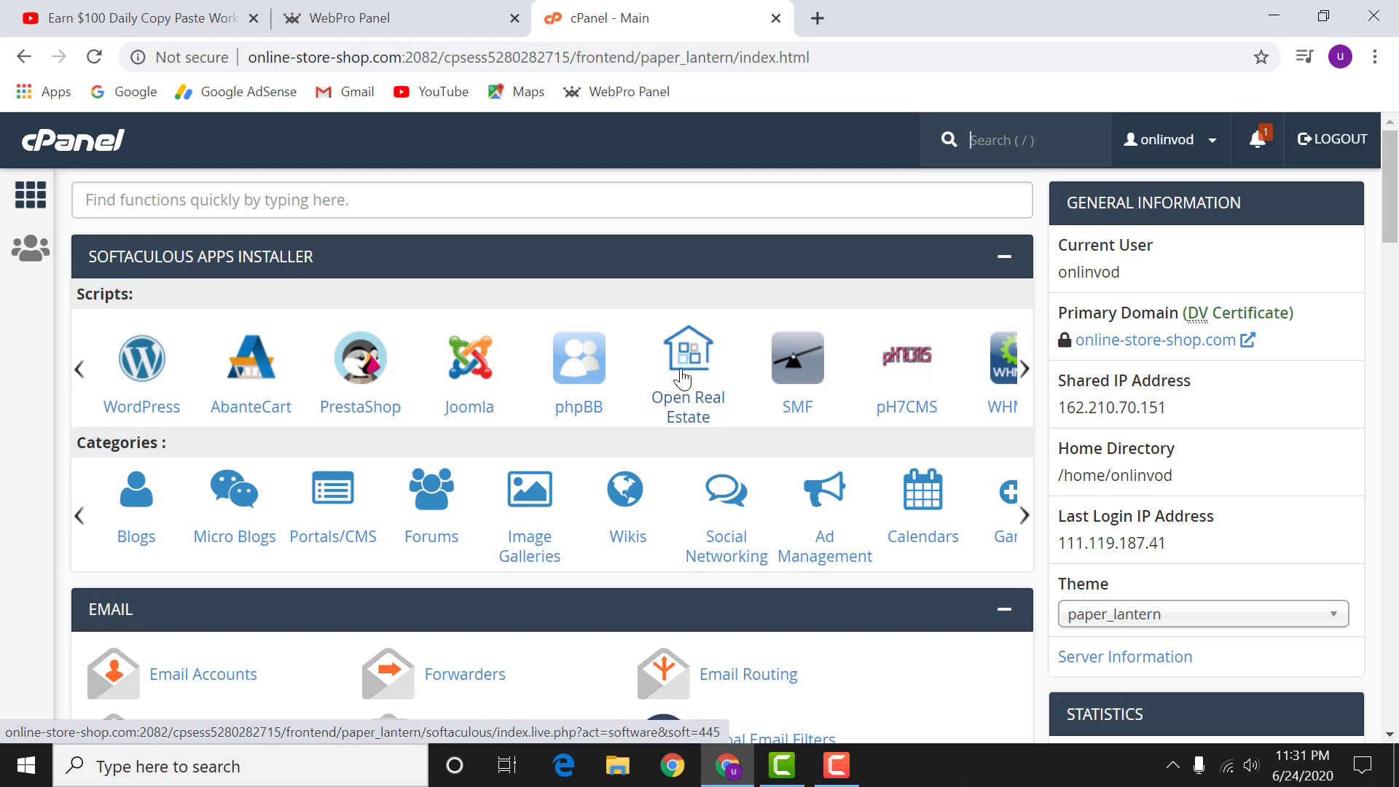
scroll(682, 378, down, 3)
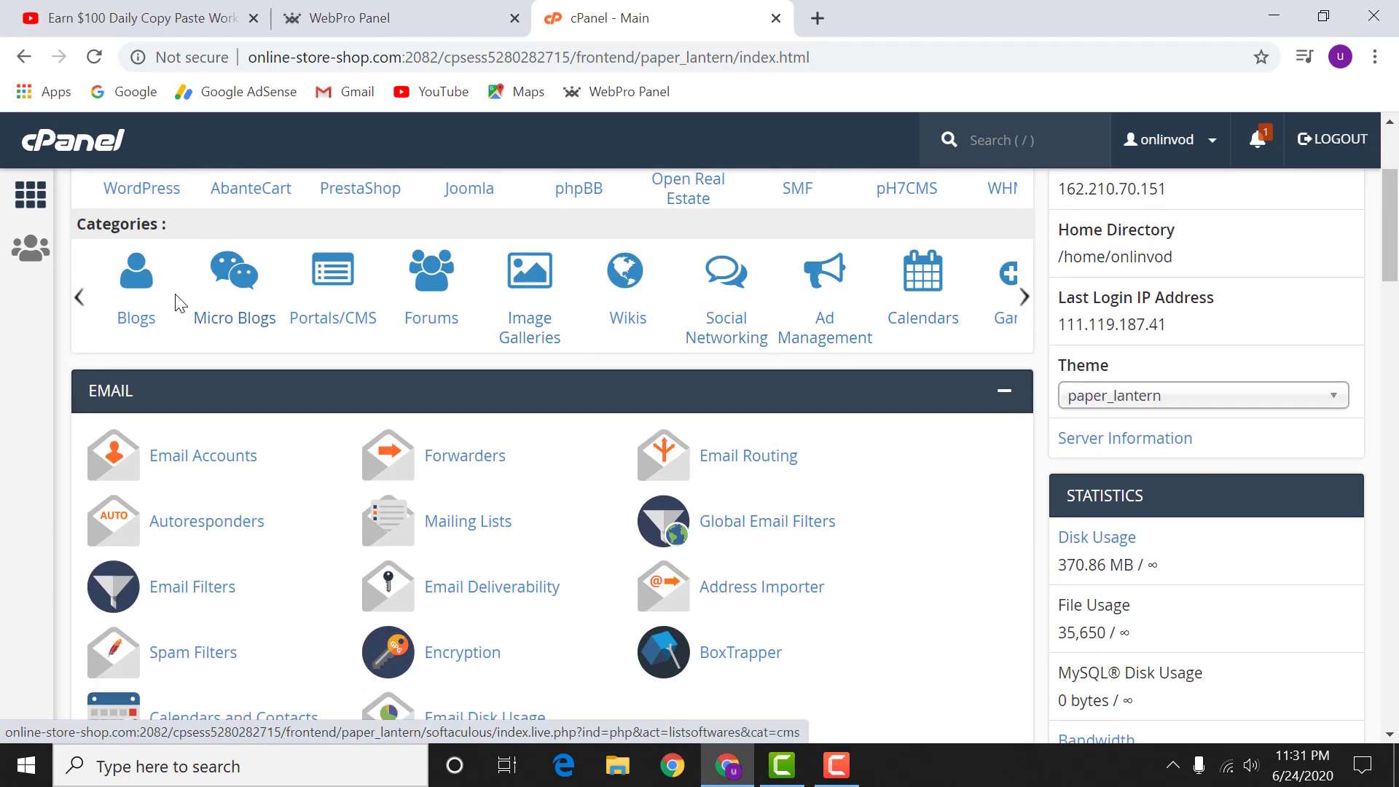
click(1023, 298)
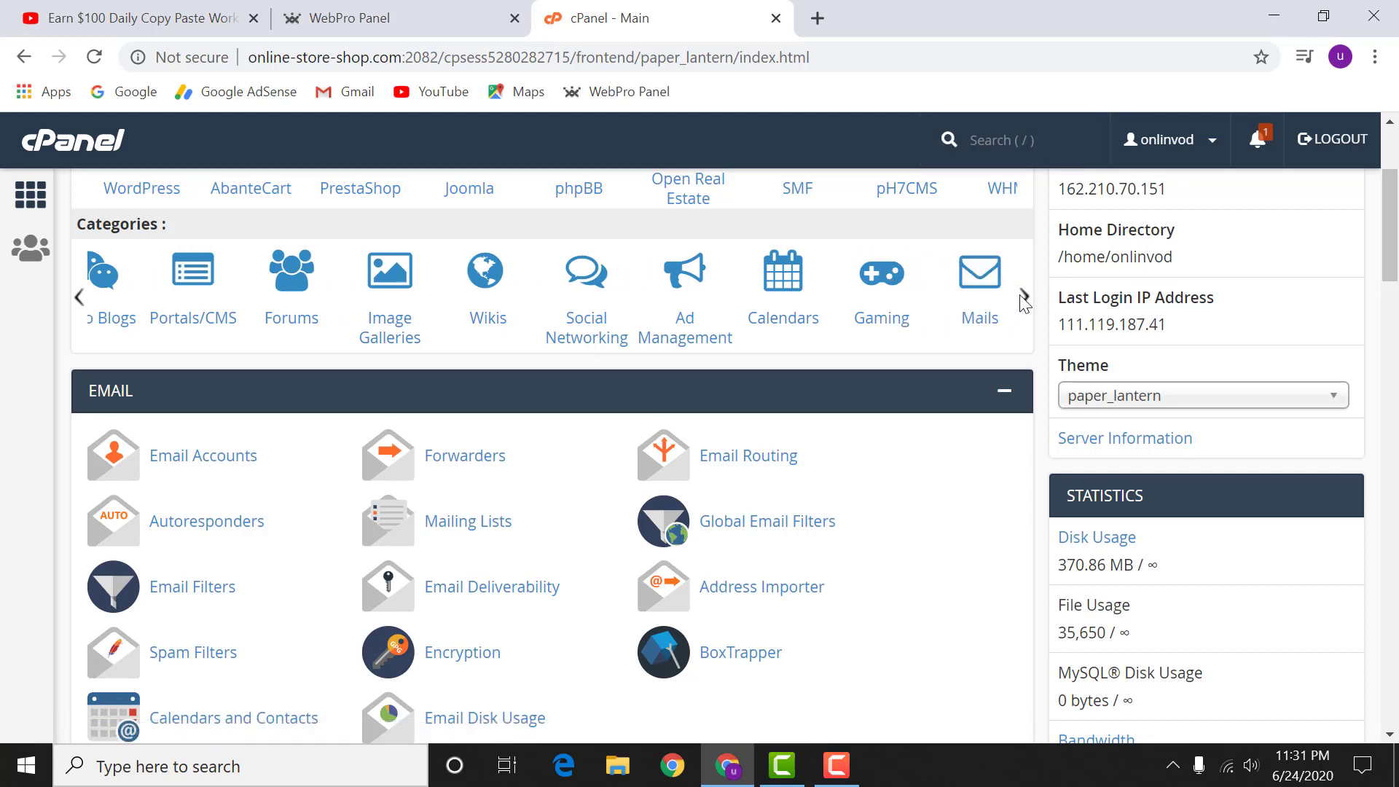
click(1024, 297)
click(1024, 297)
click(1023, 297)
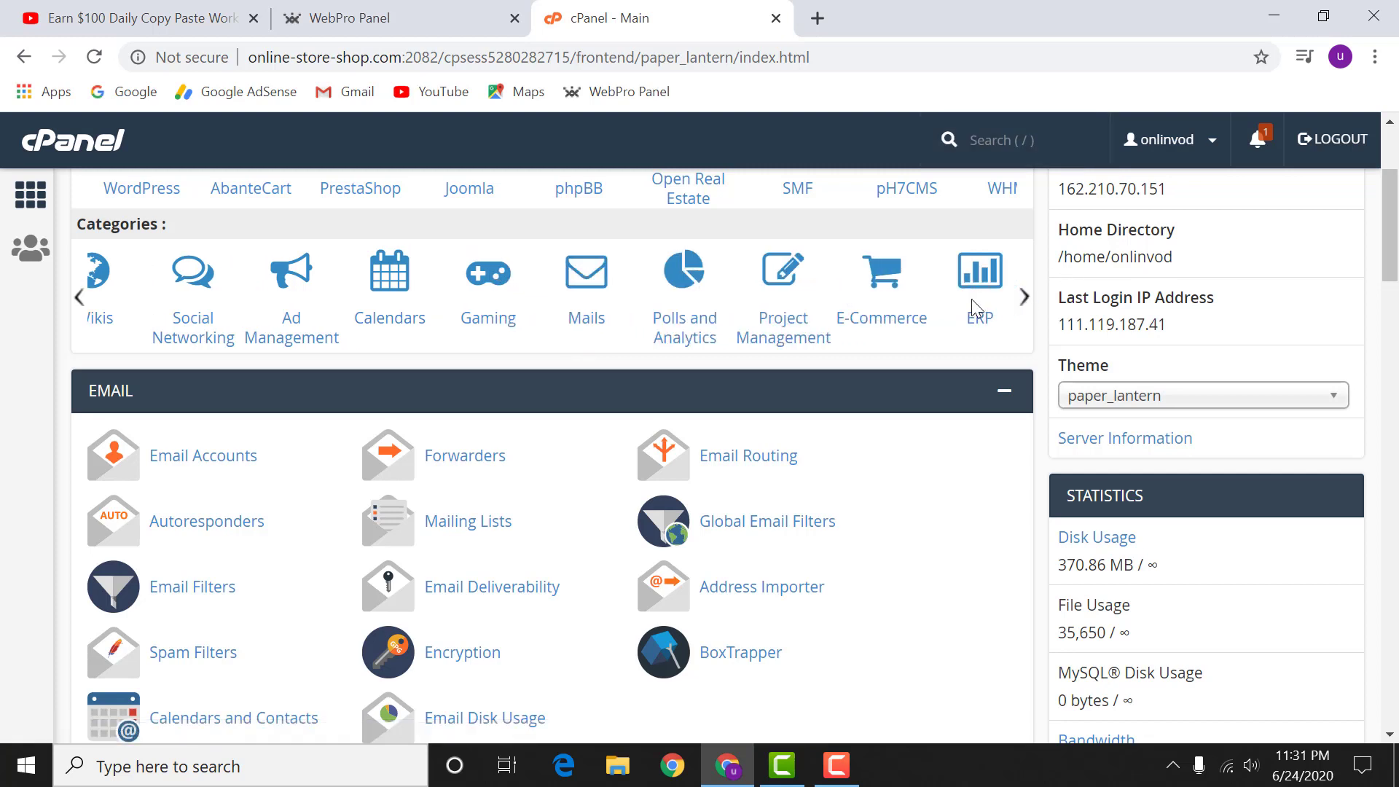
click(883, 293)
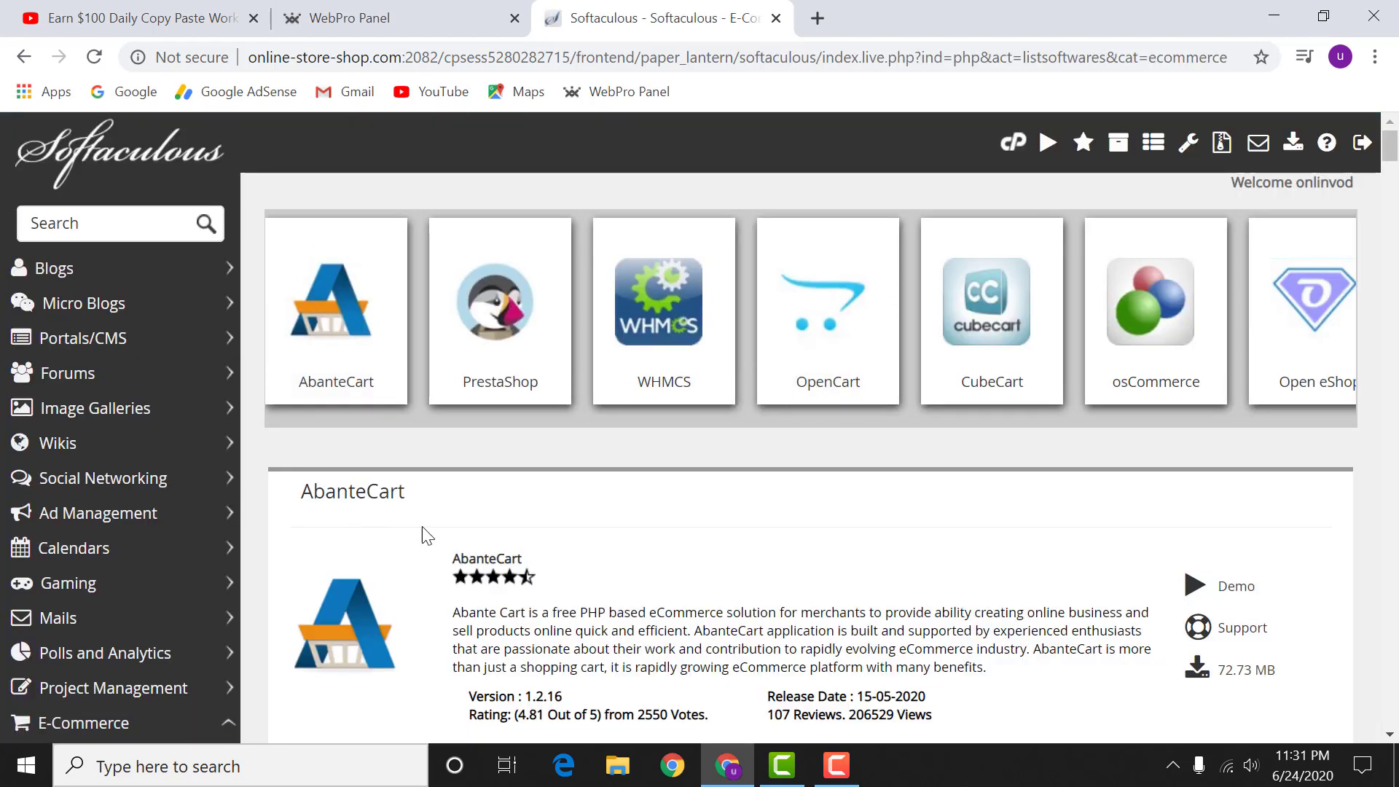
- Choose OpenCart from the e-commerce scripts and open its installation form
scroll(612, 503, down, 1)
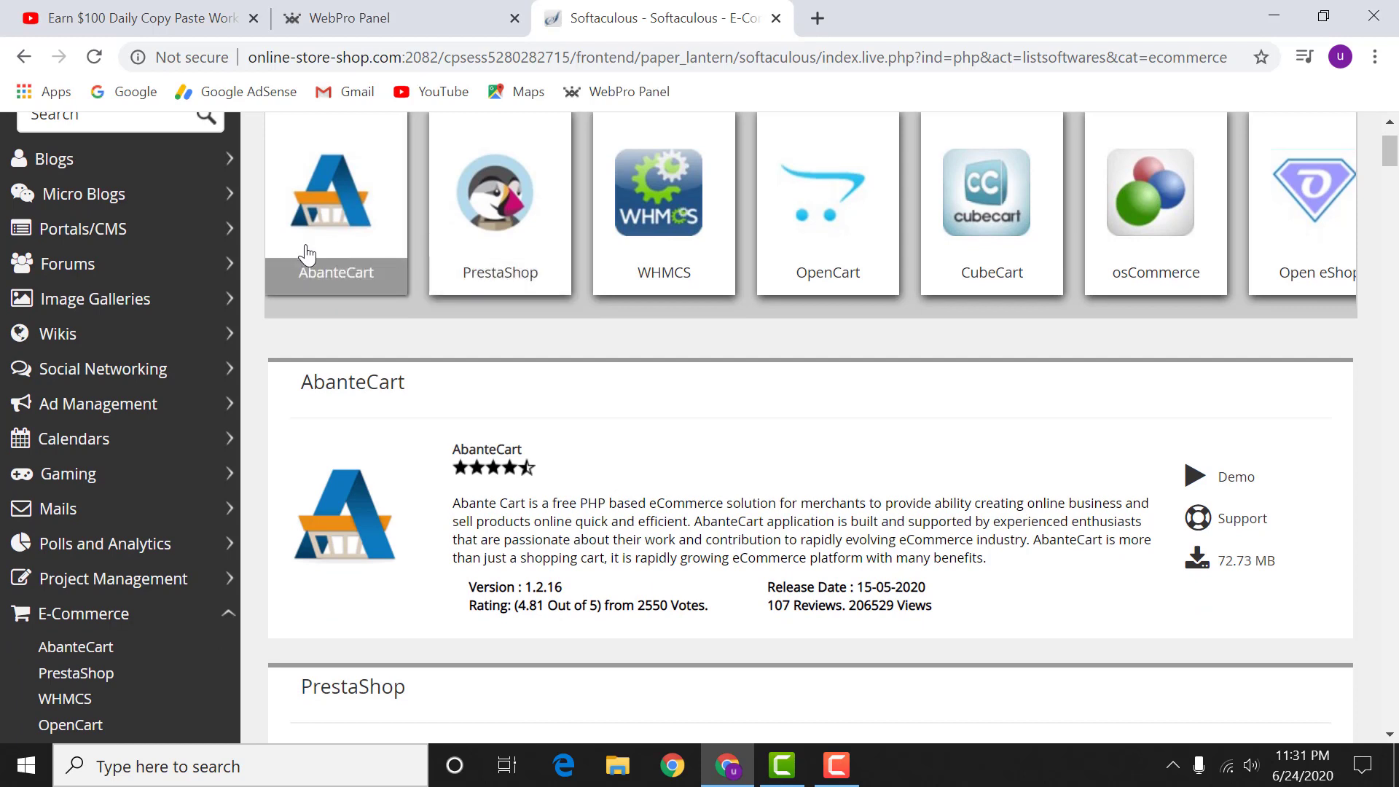
click(823, 204)
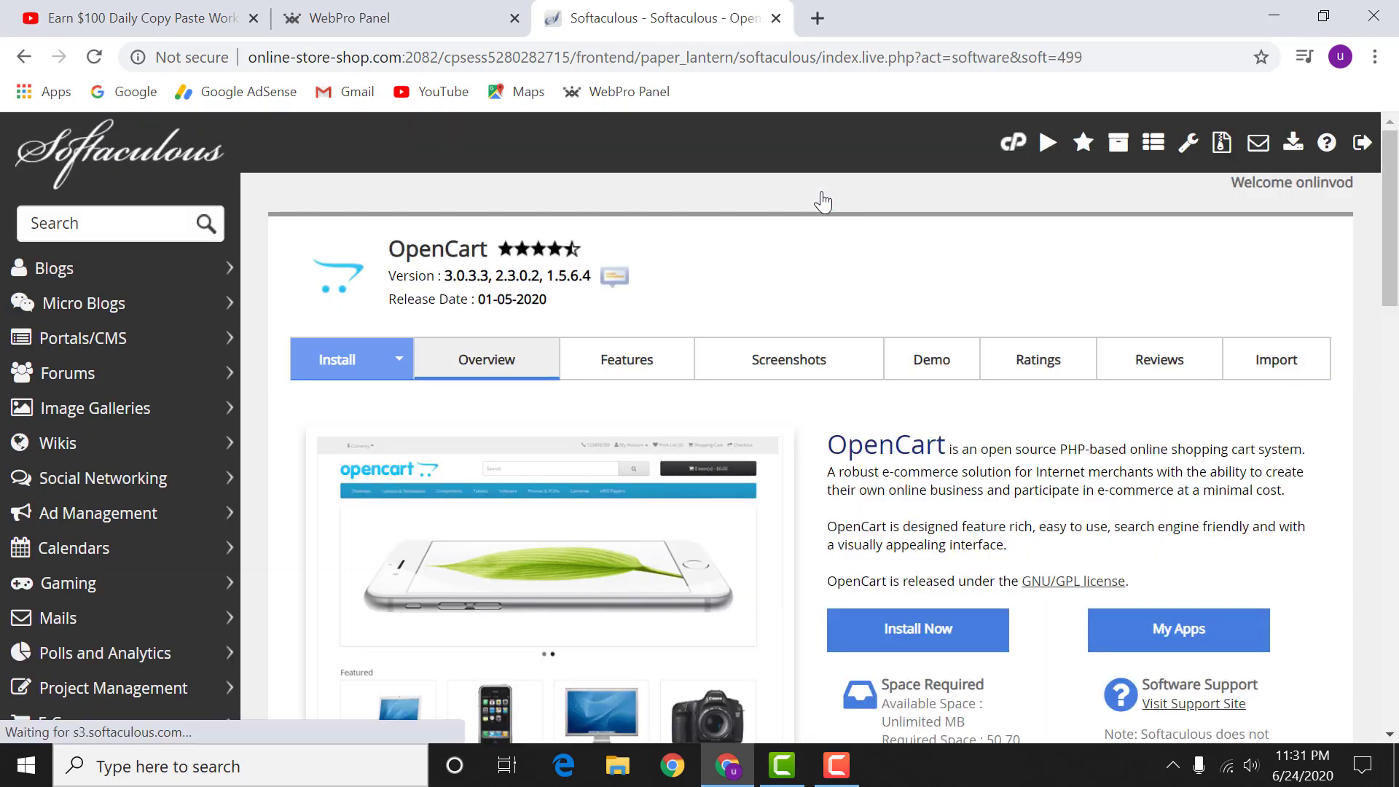
click(919, 630)
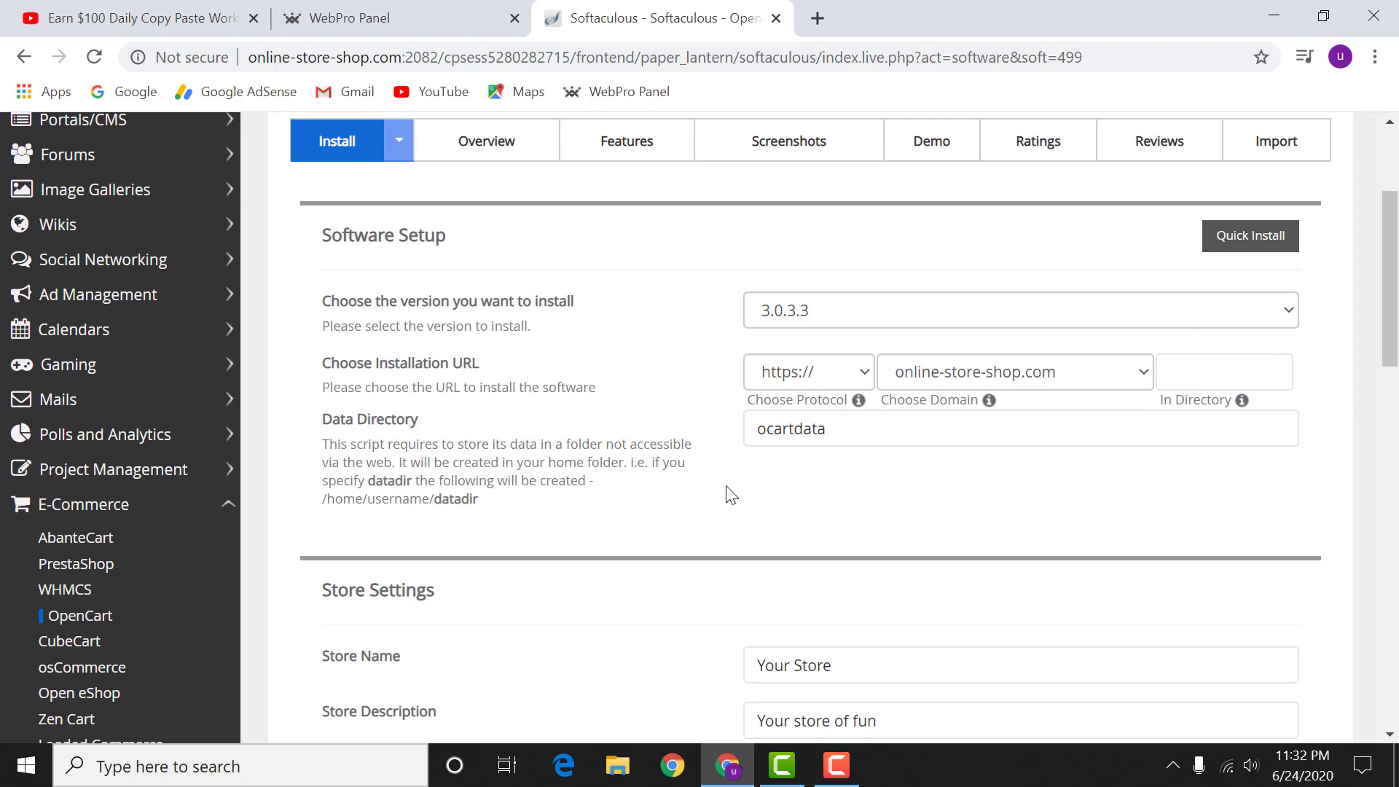
- Check the protocol, domain and data directory in OpenCart's Software Setup section
scroll(732, 496, down, 2)
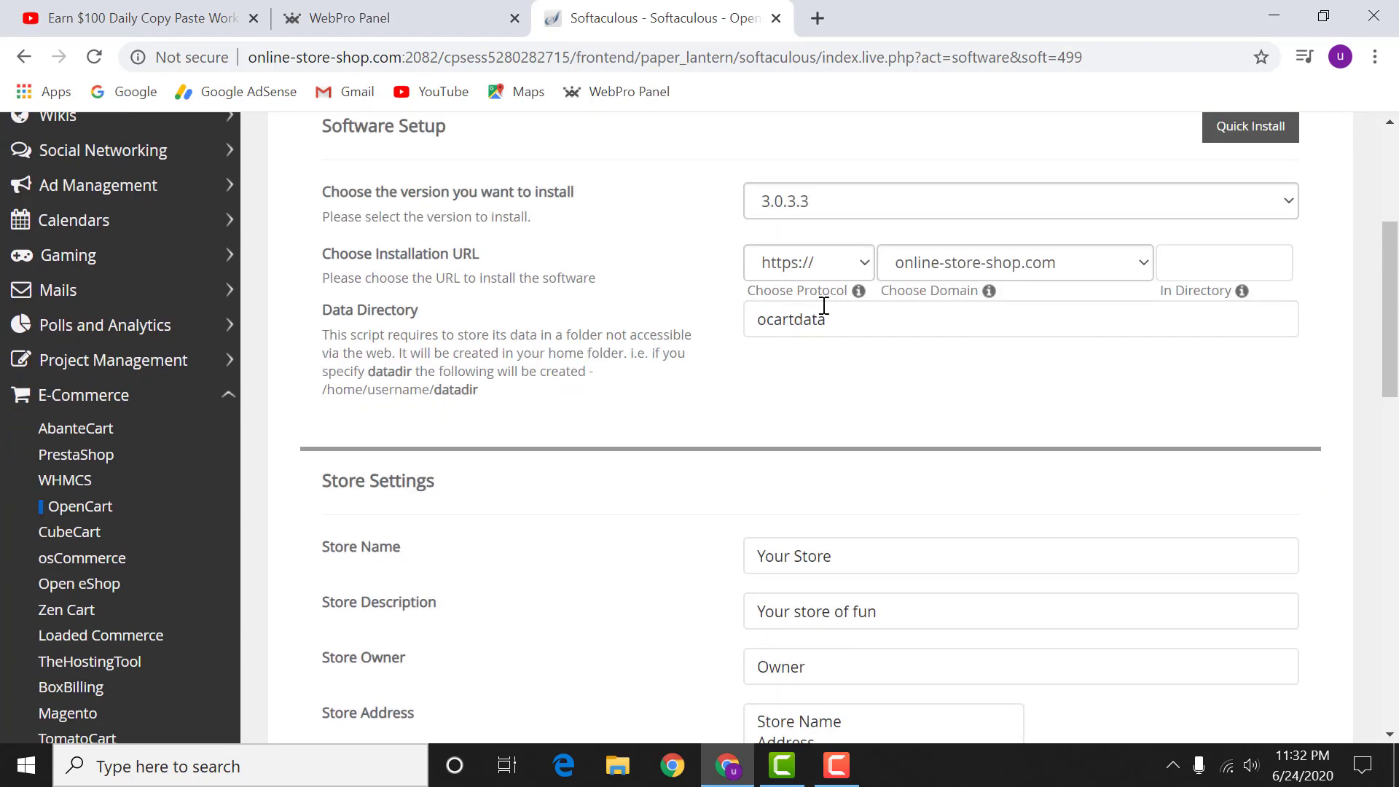
click(1054, 313)
click(745, 269)
click(986, 263)
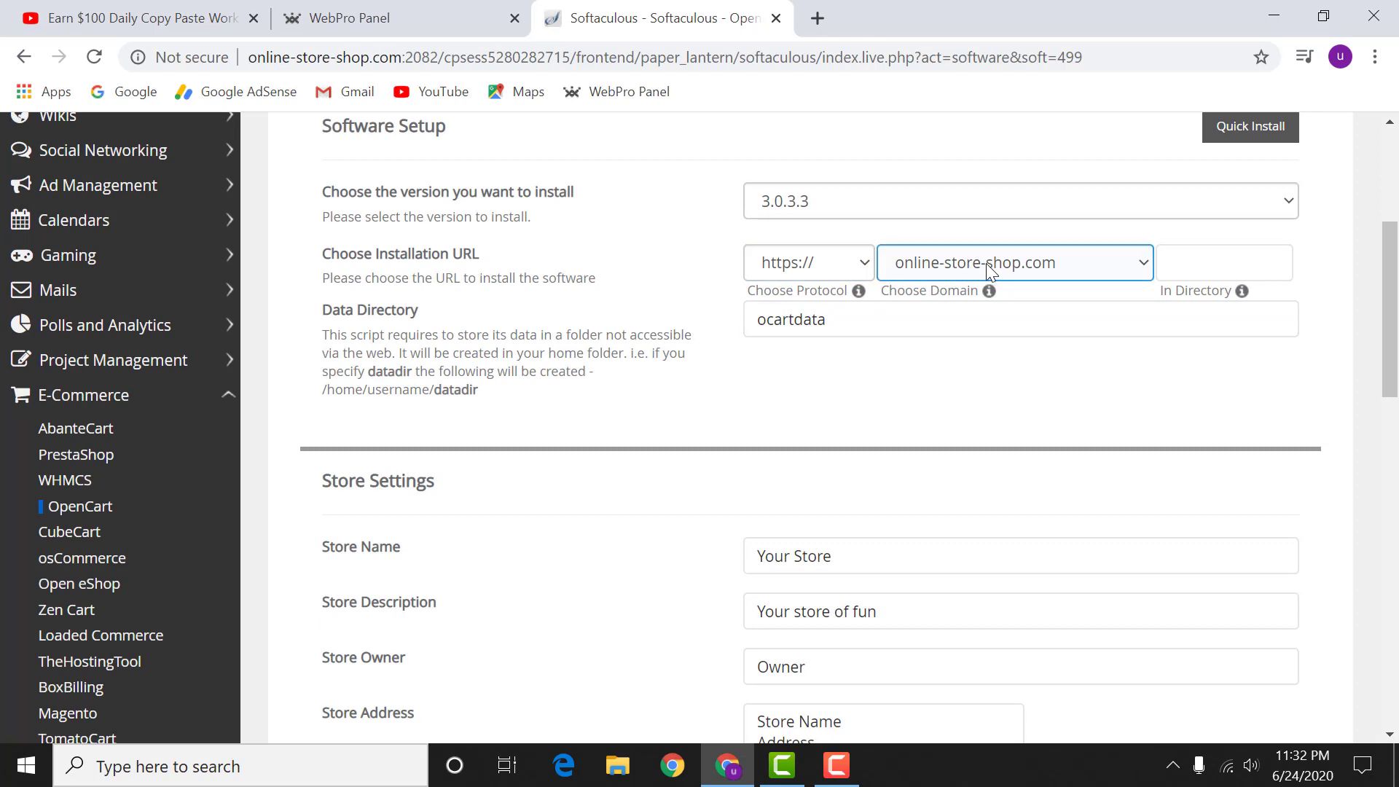
click(852, 270)
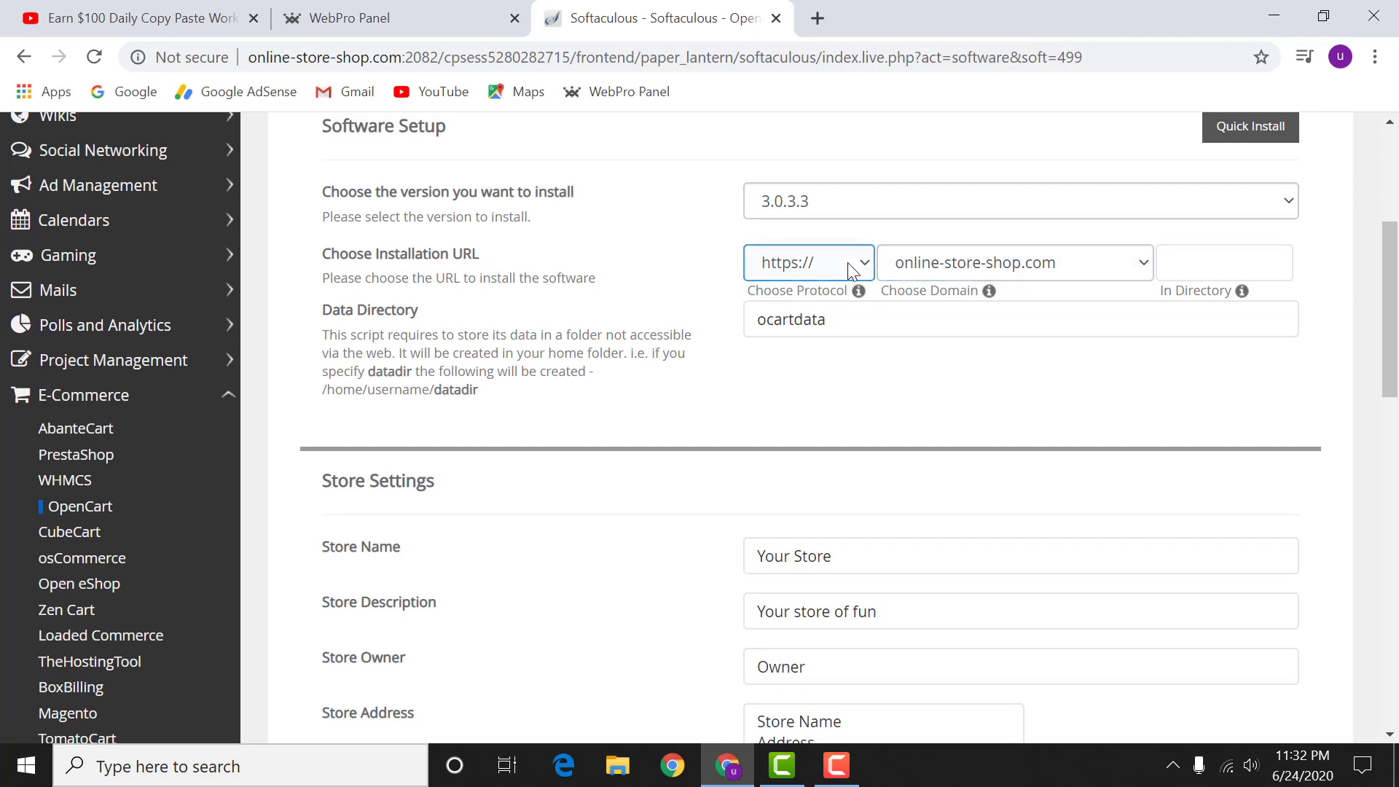
click(871, 428)
scroll(845, 415, down, 1)
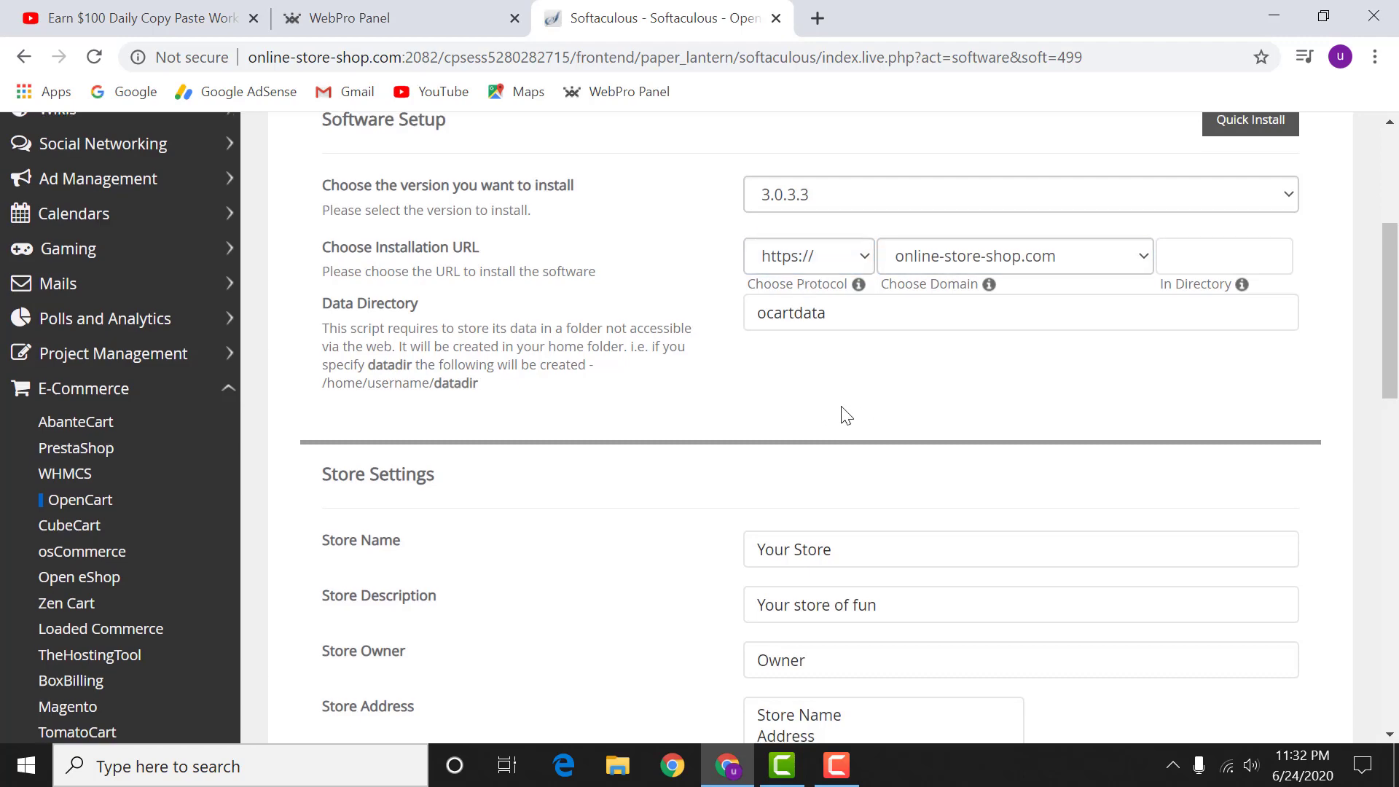
- Fill in the store name "online store", the description "best online store all gaming product", the owner's full name and the store address
scroll(838, 401, down, 6)
scroll(828, 378, up, 3)
click(859, 333)
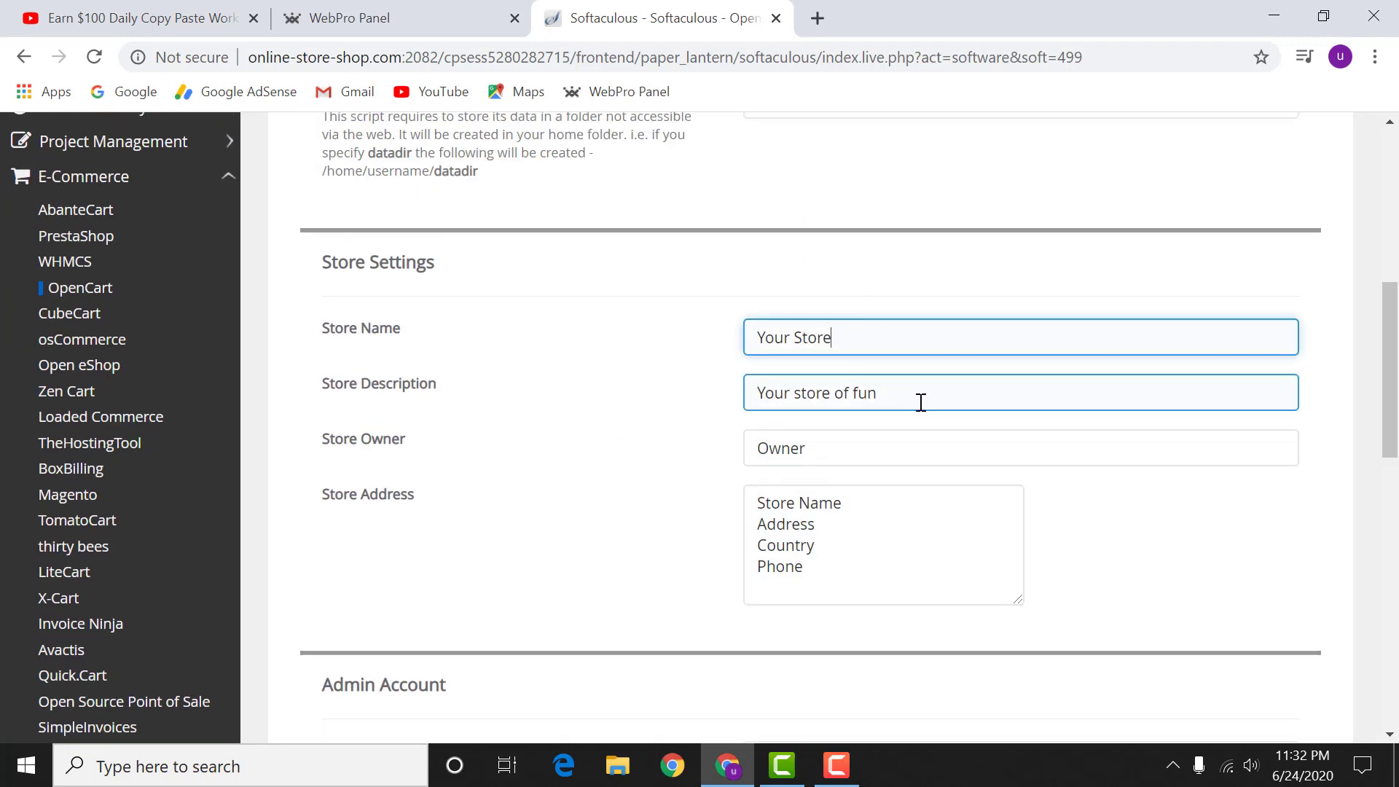
drag(867, 447, 679, 462)
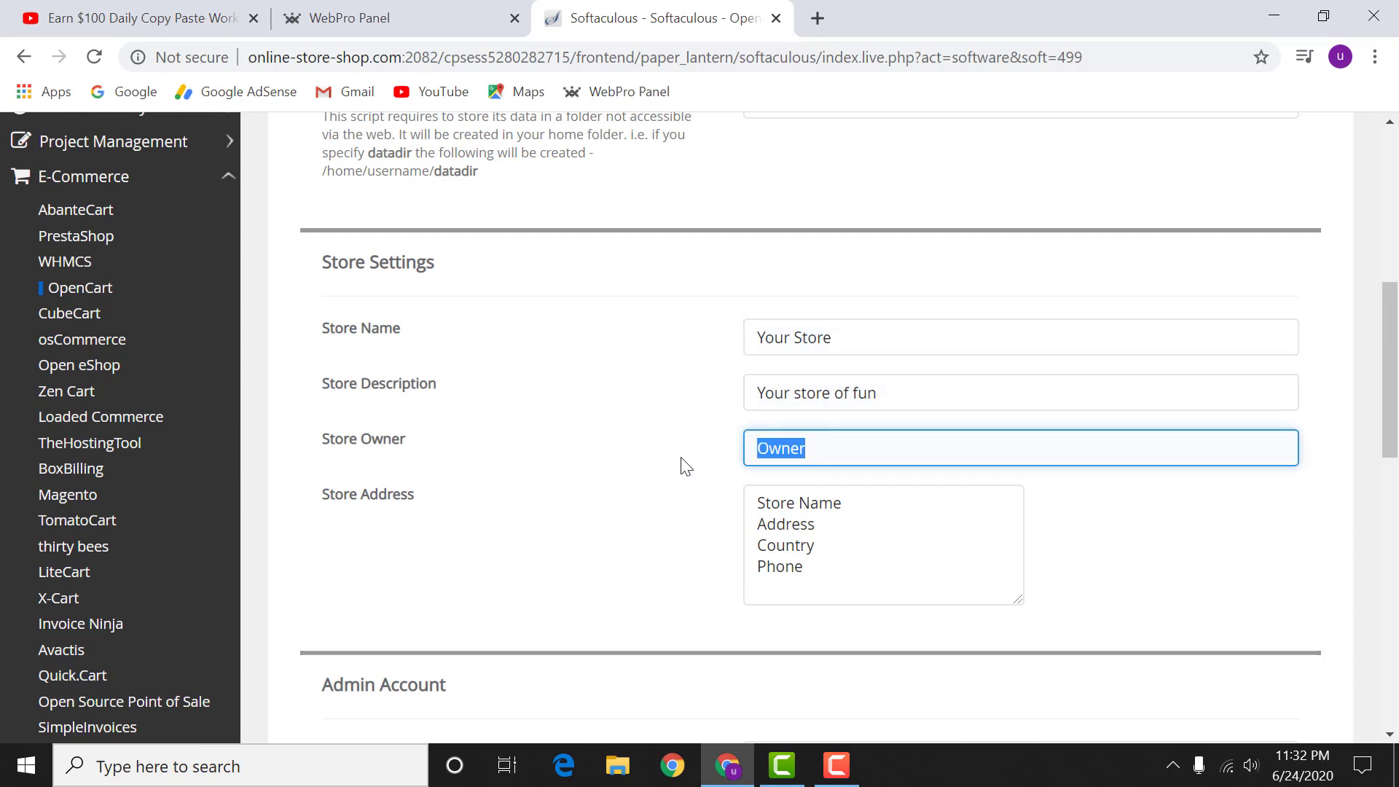
scroll(850, 386, down, 1)
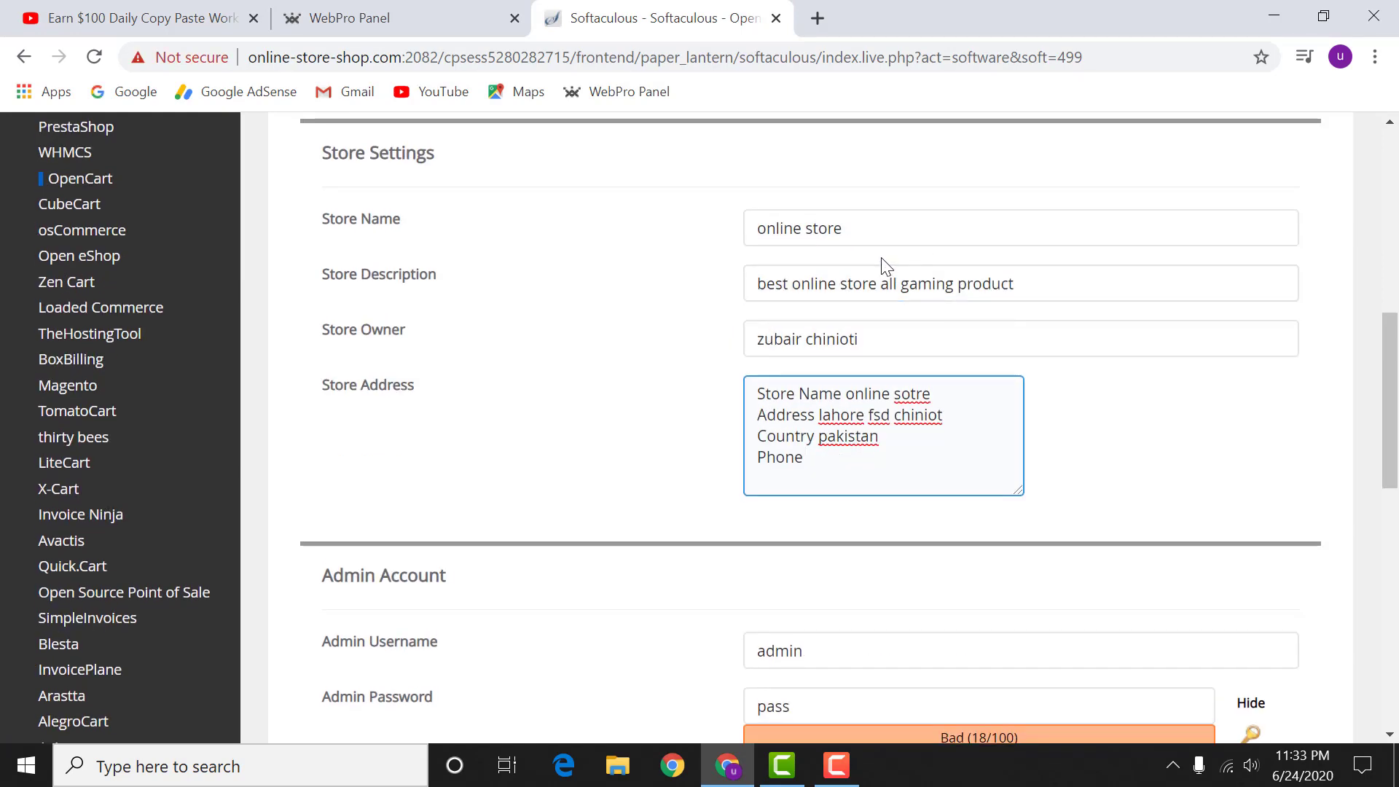
- Generate a random admin password, copy it and paste it into a new browser tab, and return to the OpenCart installation form
scroll(882, 257, down, 3)
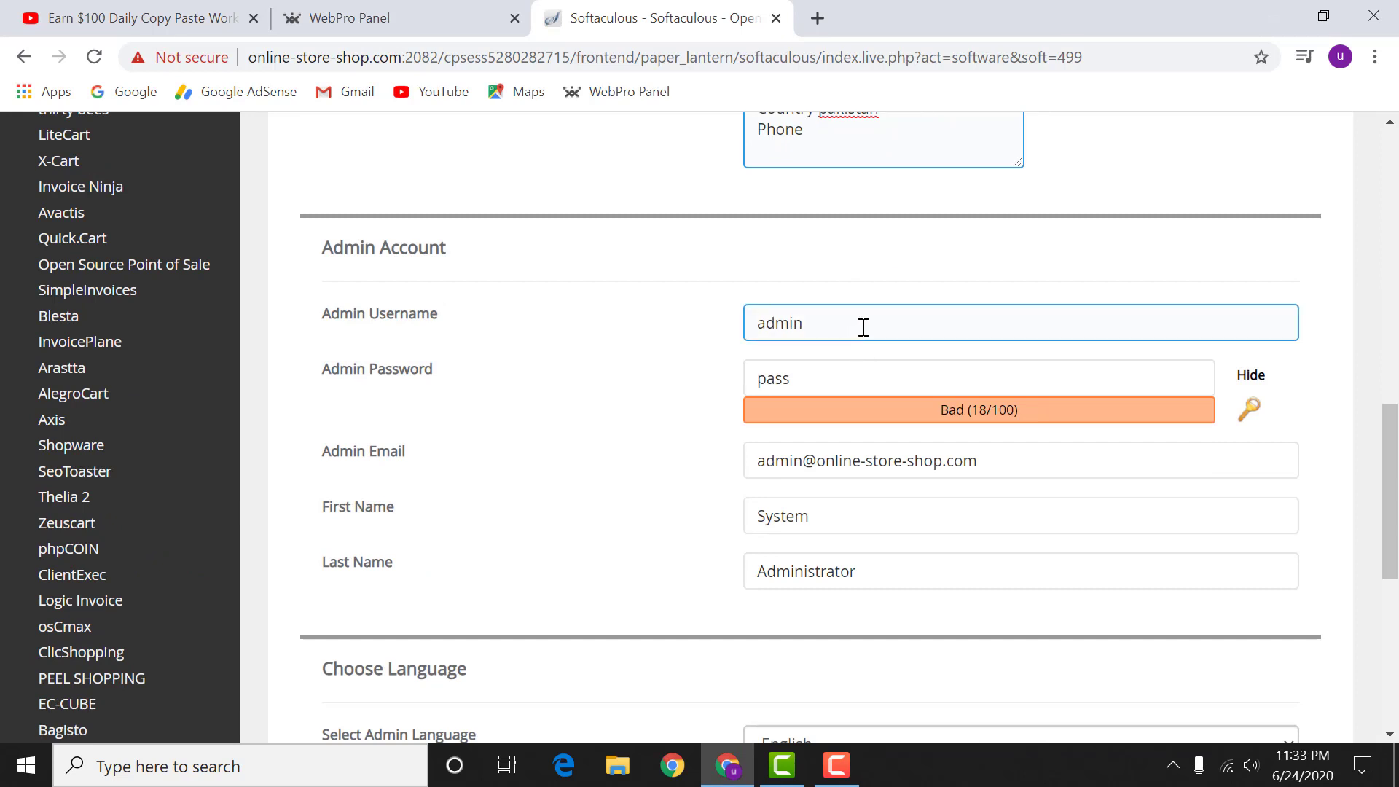
click(1254, 413)
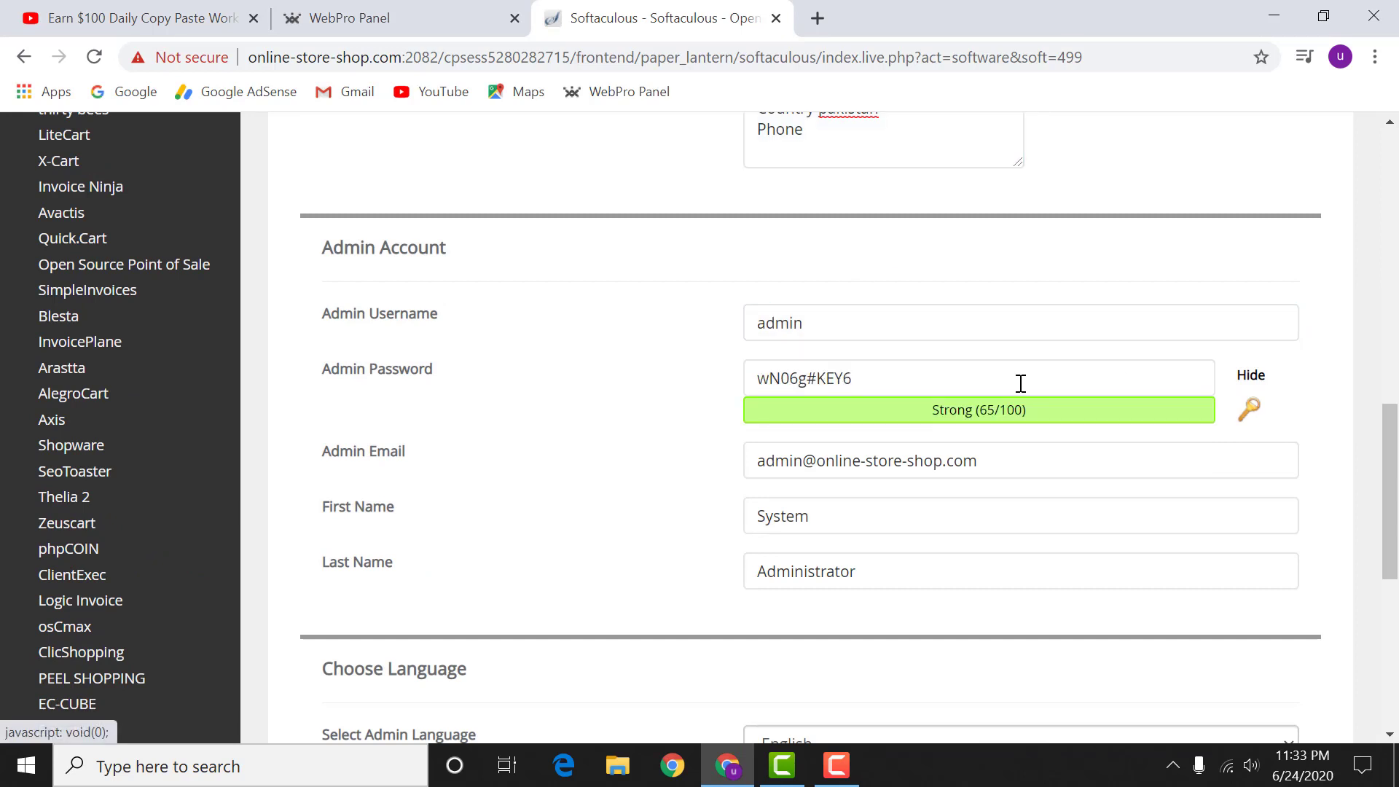
drag(1018, 384, 556, 400)
key(ctrl+c)
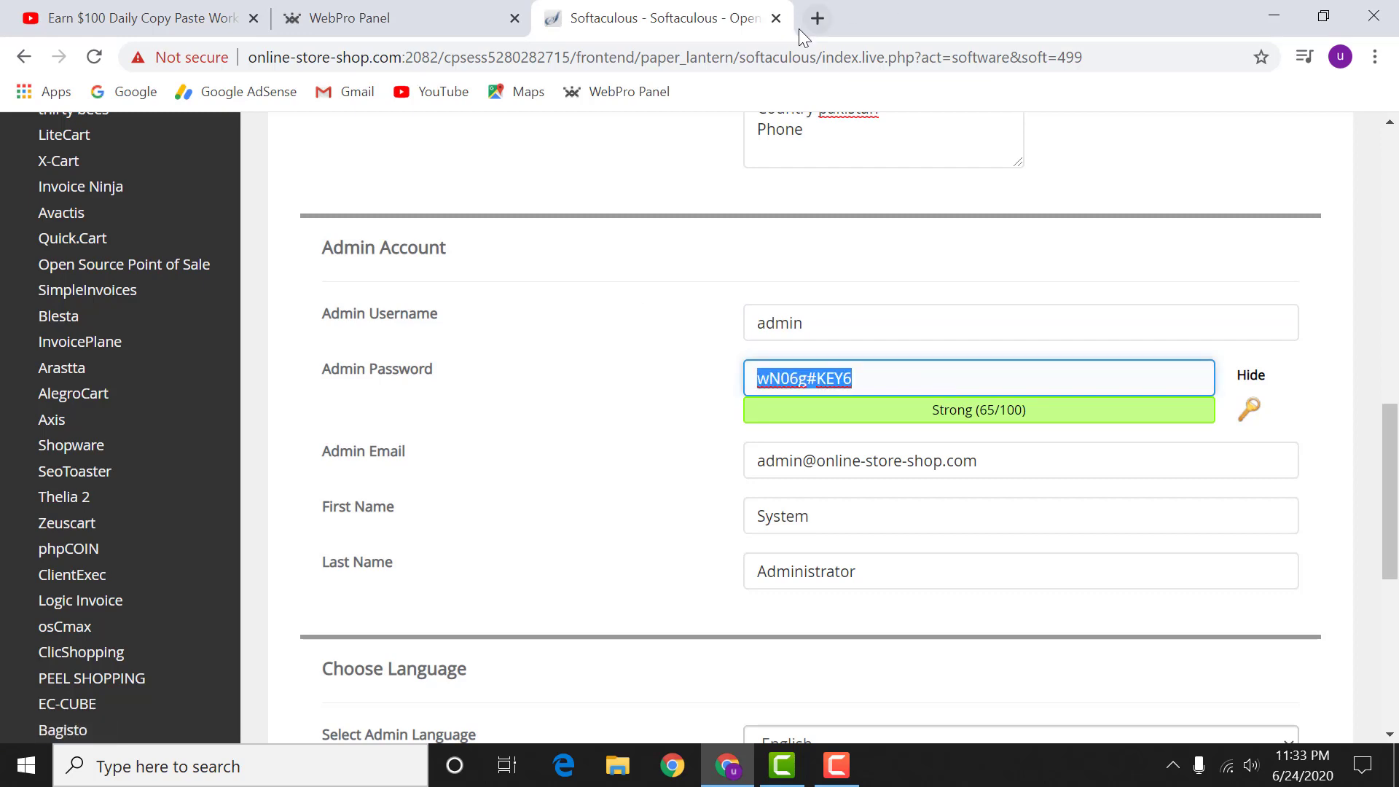
click(817, 18)
key(ctrl+v)
click(652, 29)
- Review the admin email and name fields, keep English as the admin language, and install OpenCart
scroll(655, 437, down, 1)
drag(1034, 350, 633, 364)
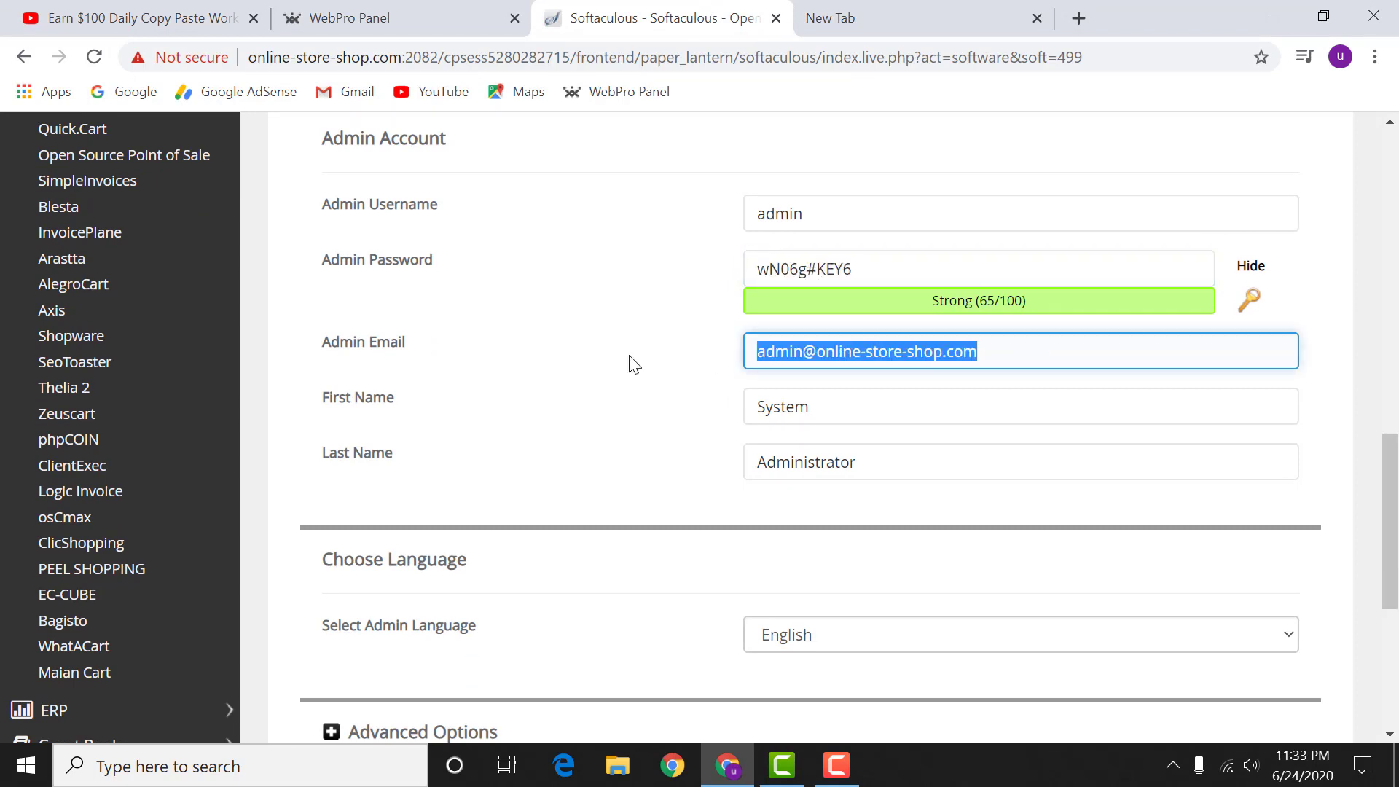
drag(886, 399, 596, 413)
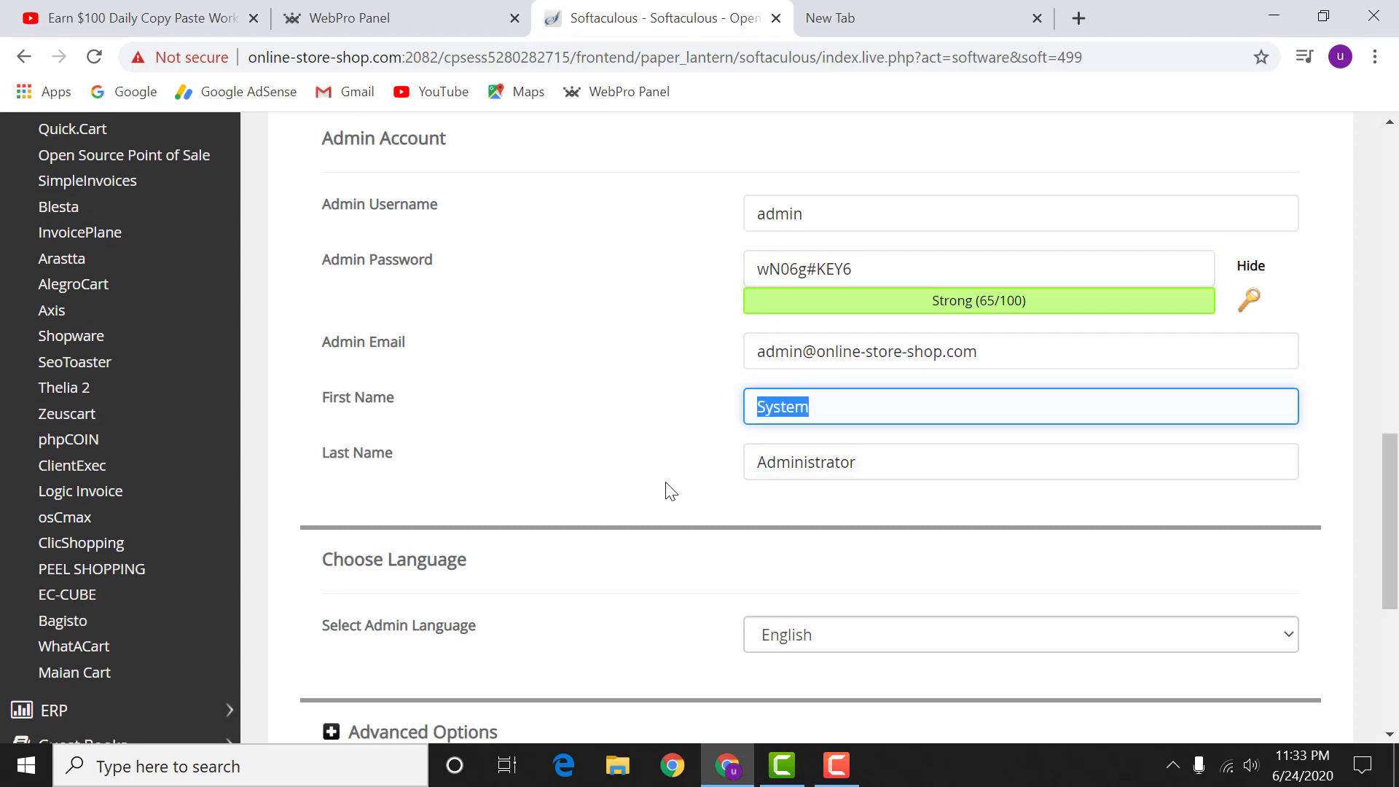
scroll(666, 484, down, 3)
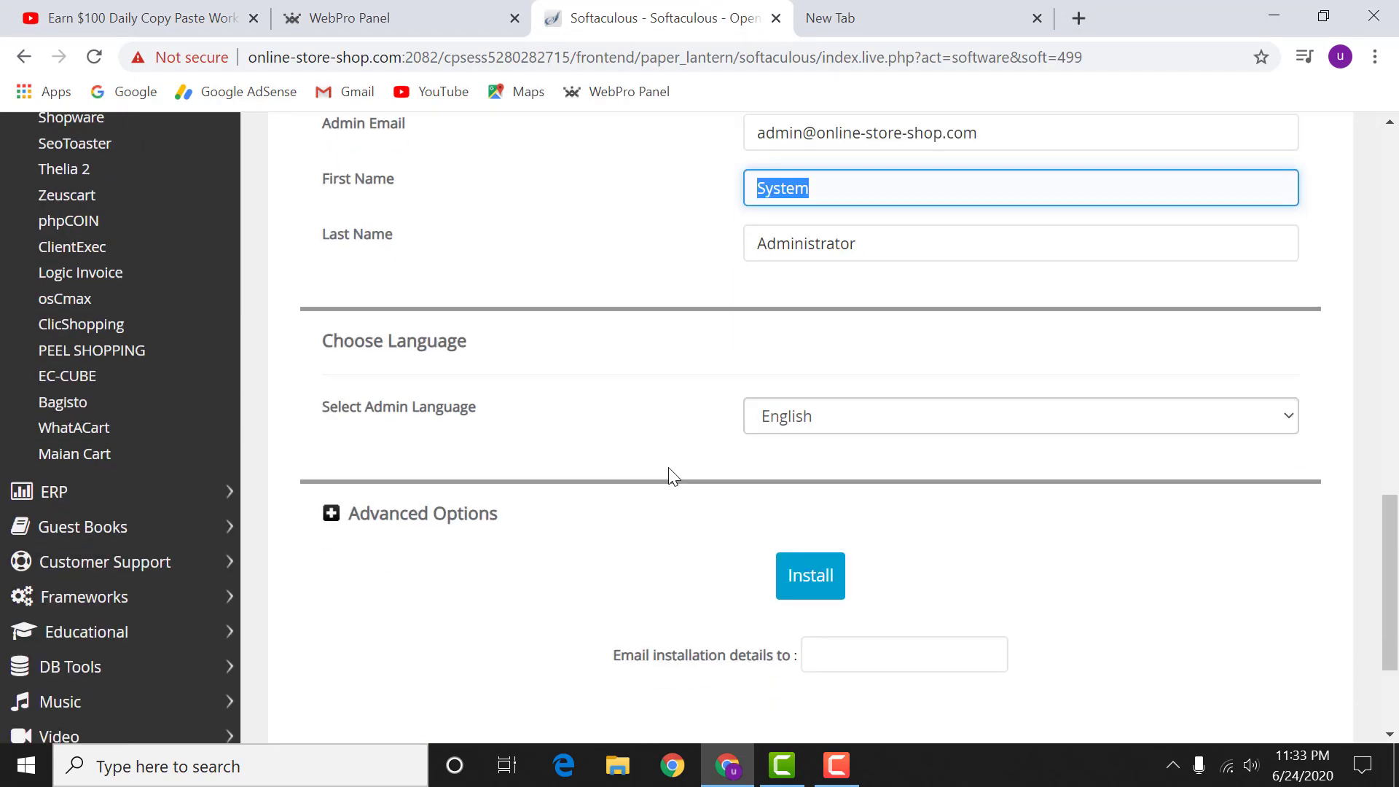
click(827, 582)
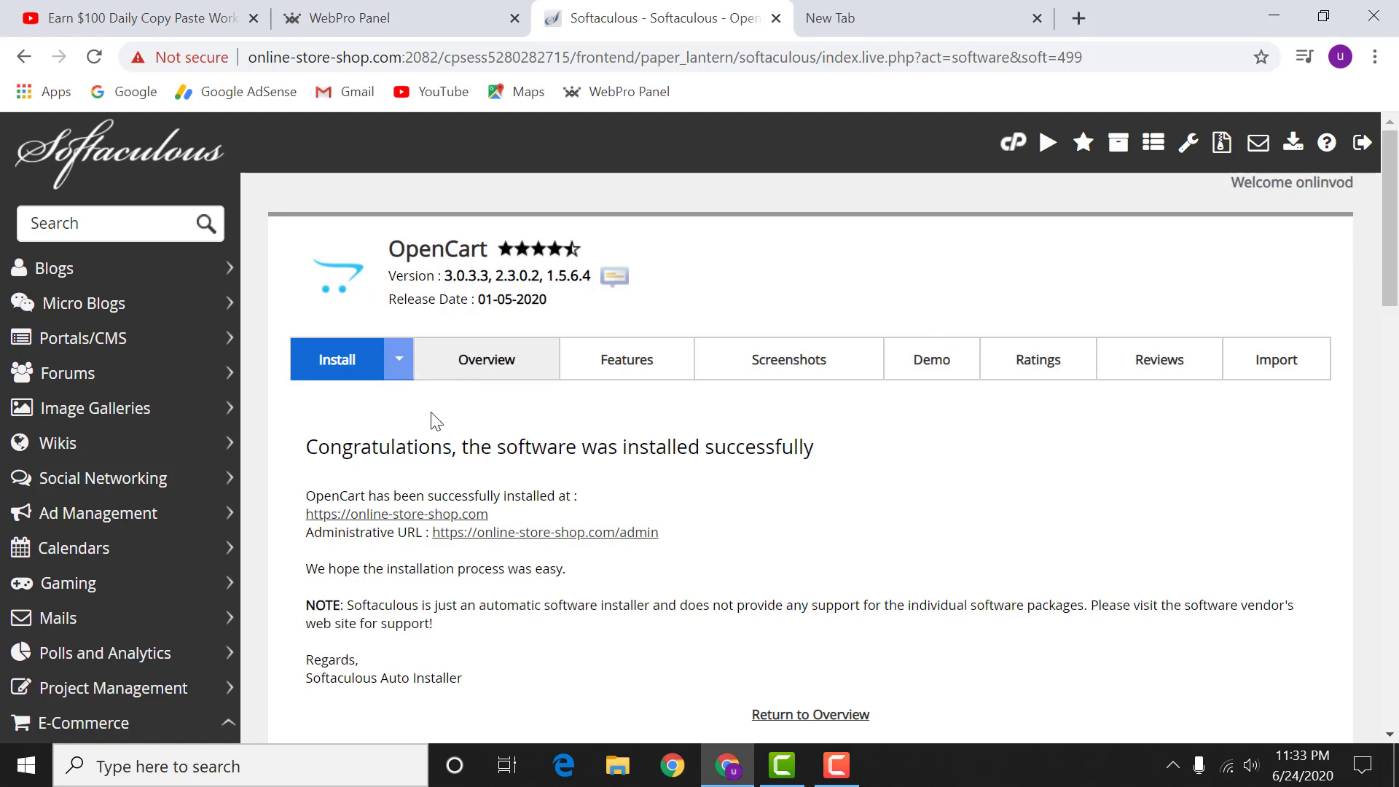
- Open the newly installed store at online-store-shop.com in a new tab and look through its home page
right_click(406, 516)
click(449, 534)
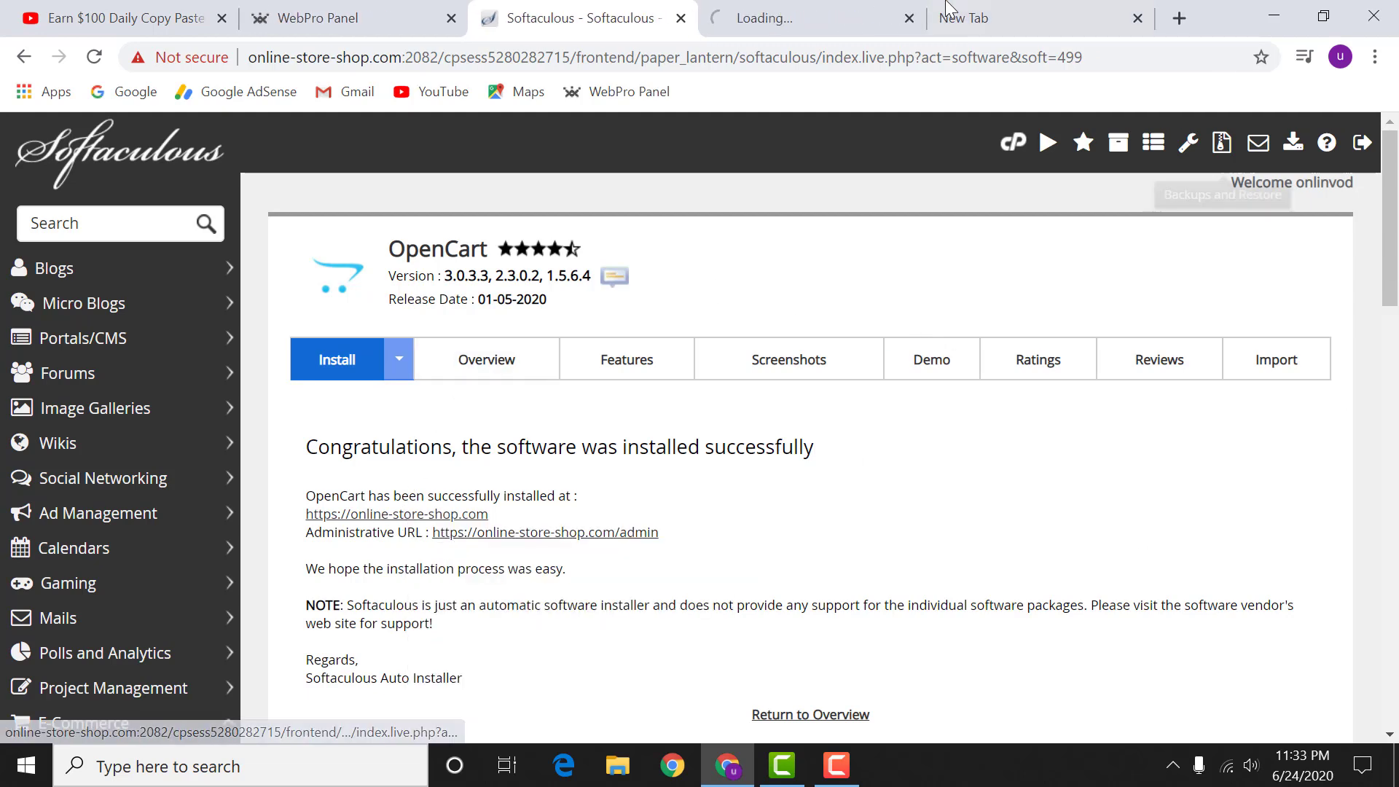
click(827, 12)
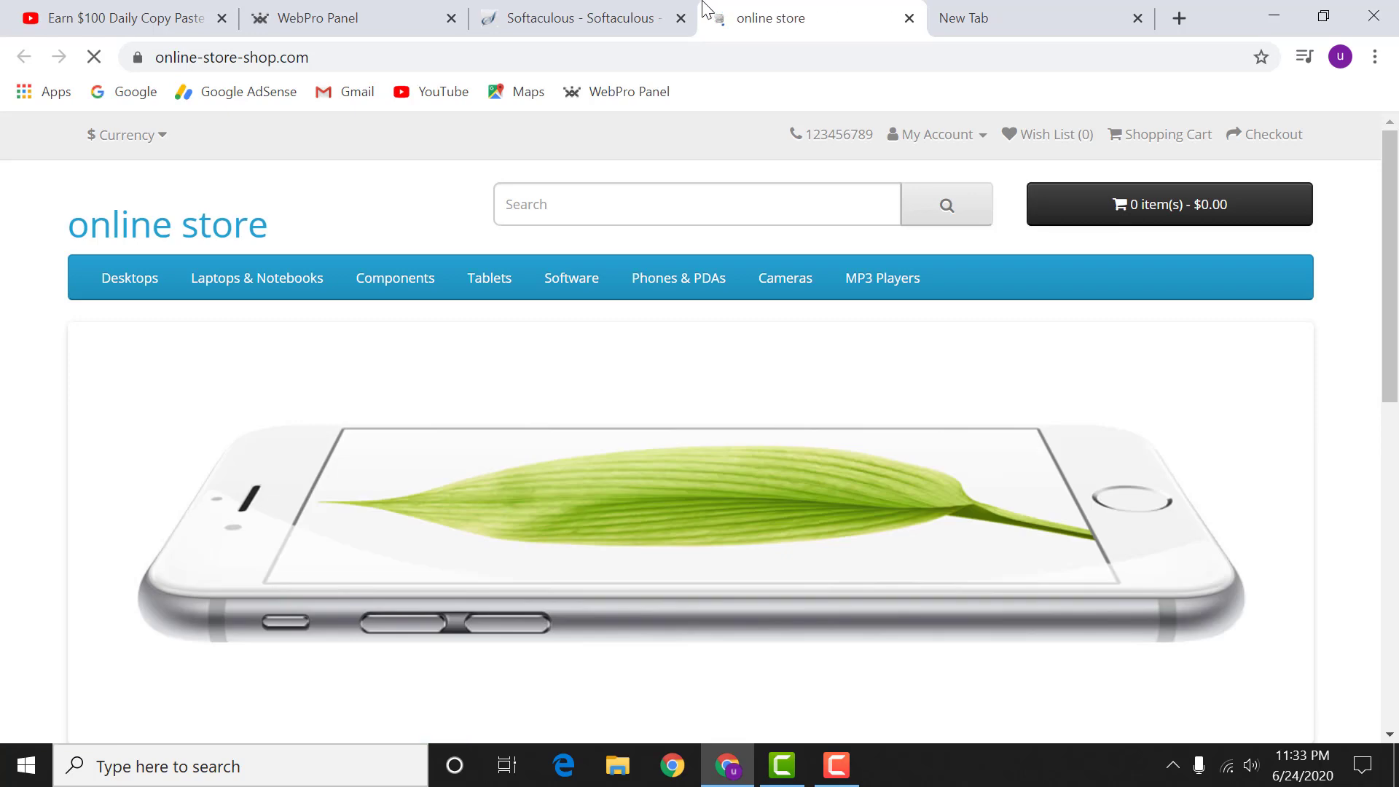
scroll(849, 459, down, 13)
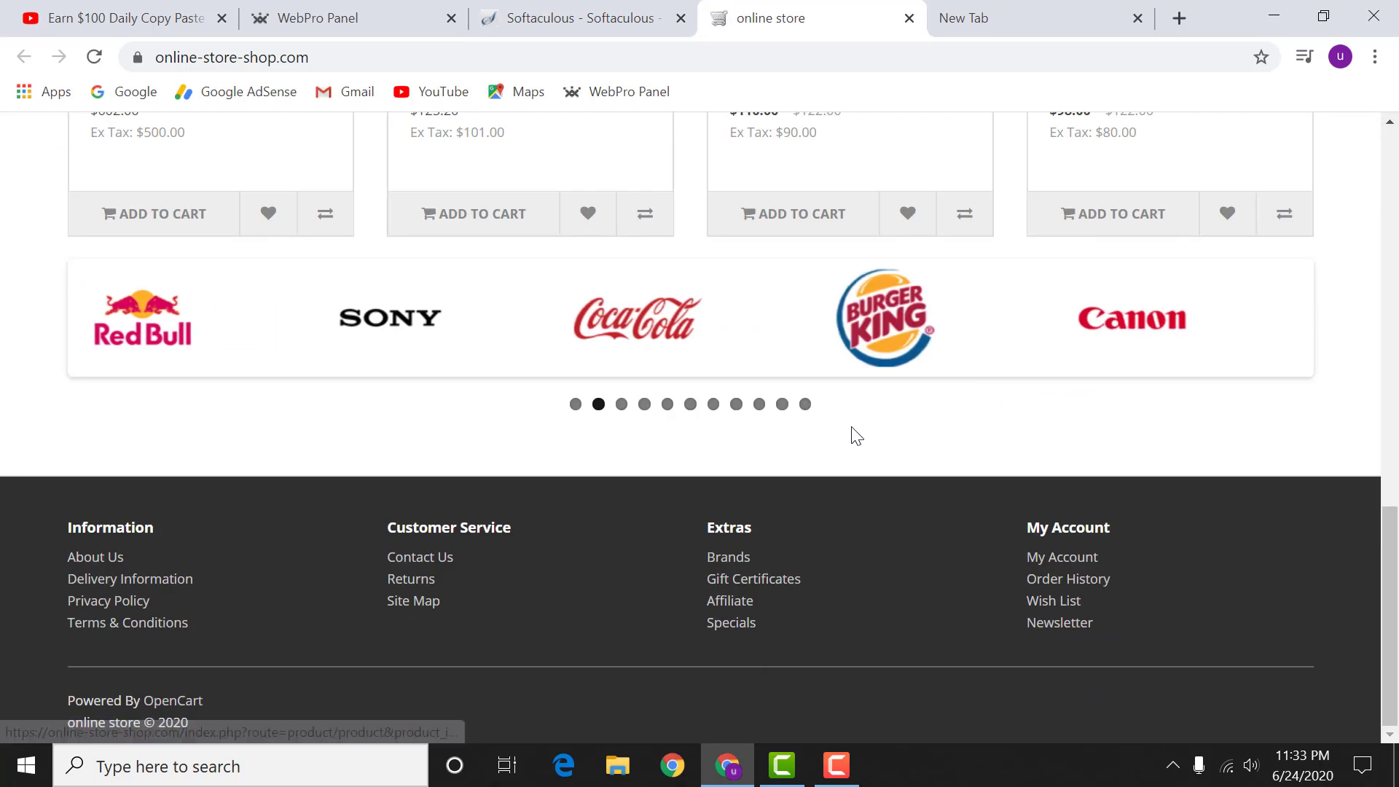
scroll(850, 430, up, 13)
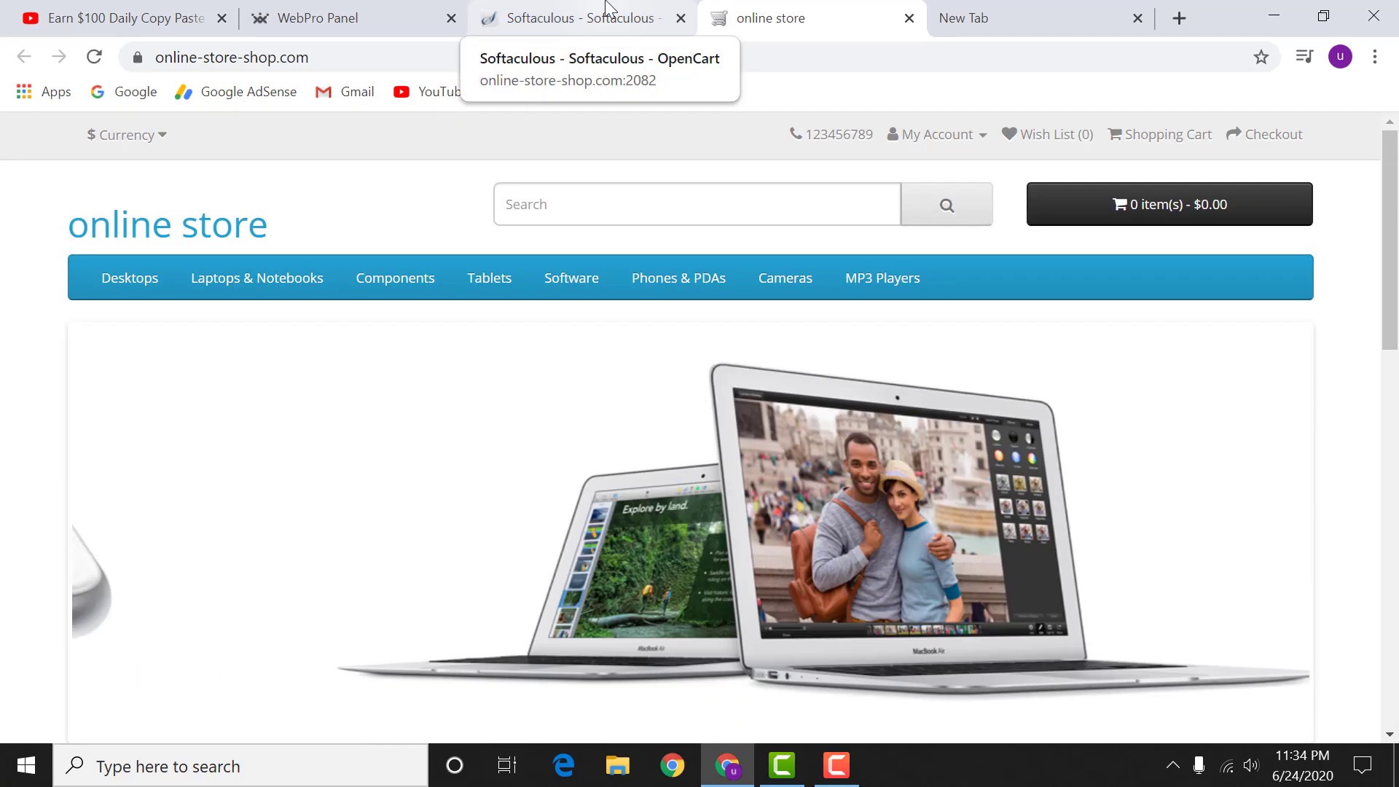
- Return to the Softaculous installation page and open the store's administrative URL in a new tab
click(608, 9)
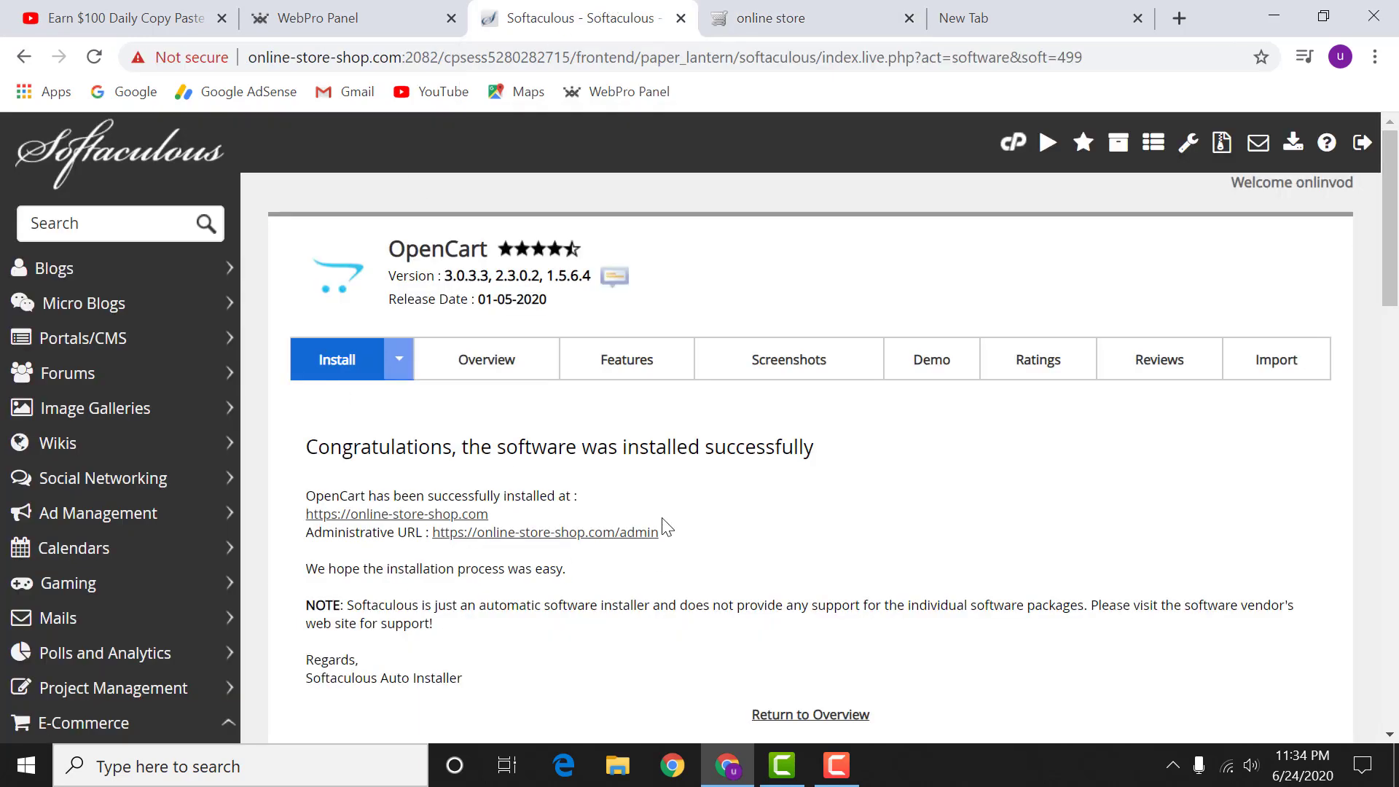
drag(313, 534, 616, 535)
right_click(614, 535)
click(700, 550)
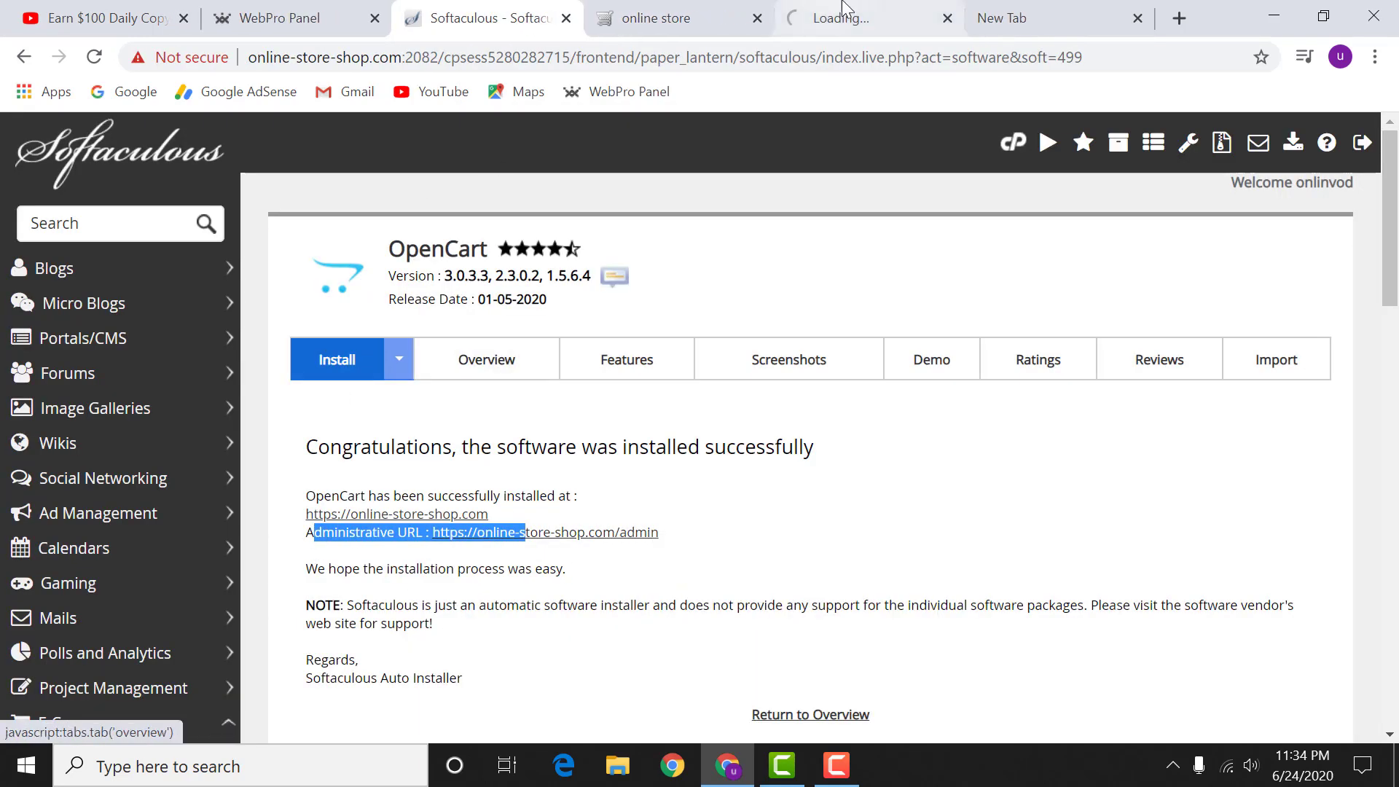
click(838, 16)
- Log in to the OpenCart administration with the username admin and the copied admin password
click(636, 341)
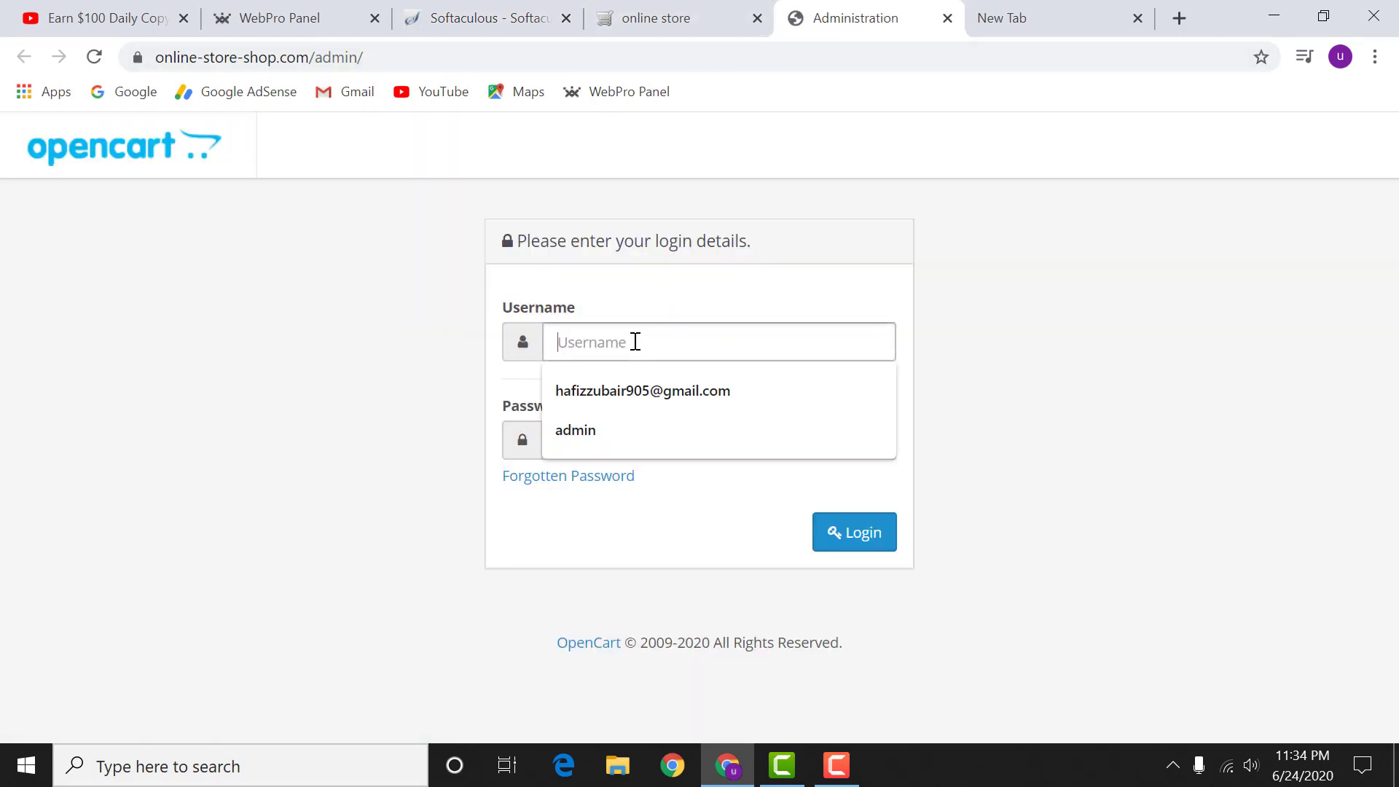
click(601, 432)
click(624, 438)
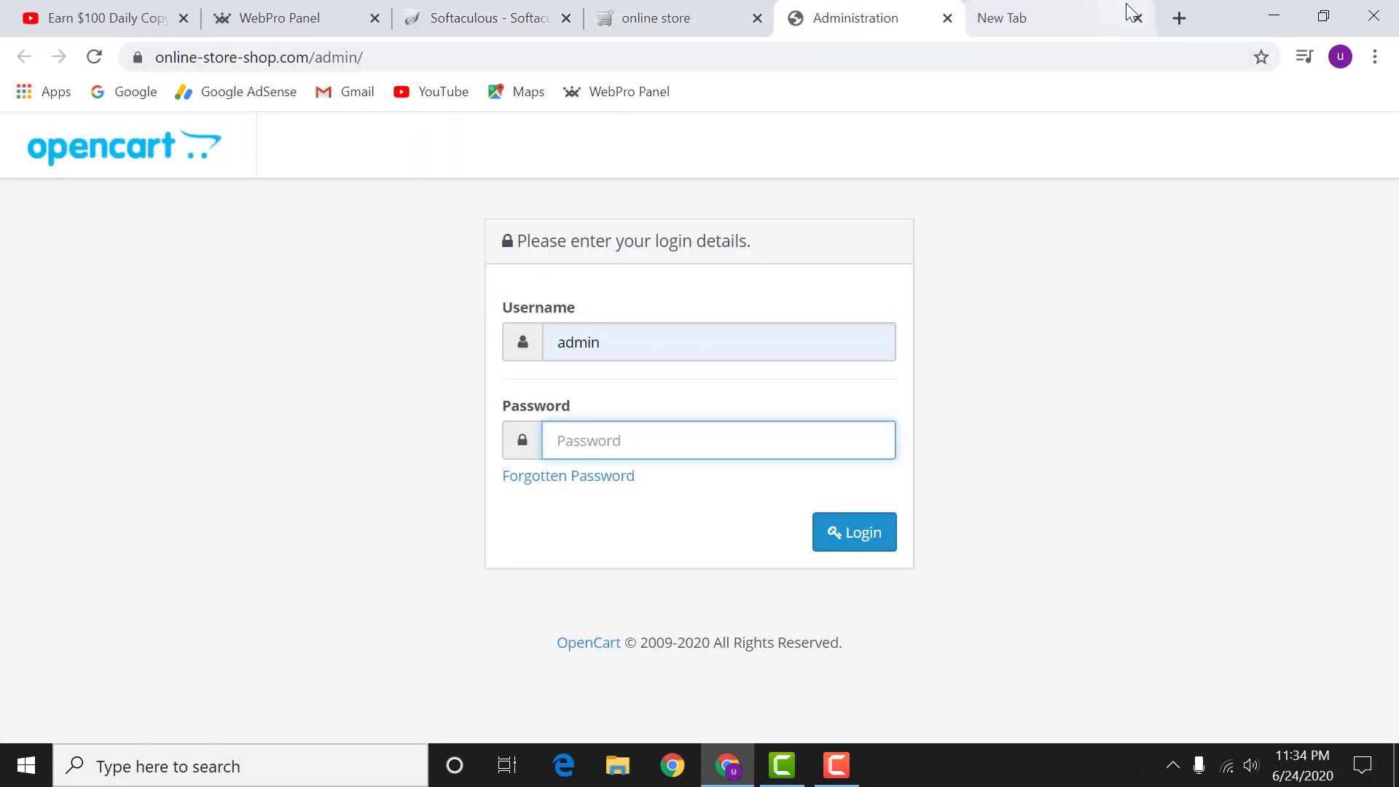
key(ctrl+v)
click(863, 543)
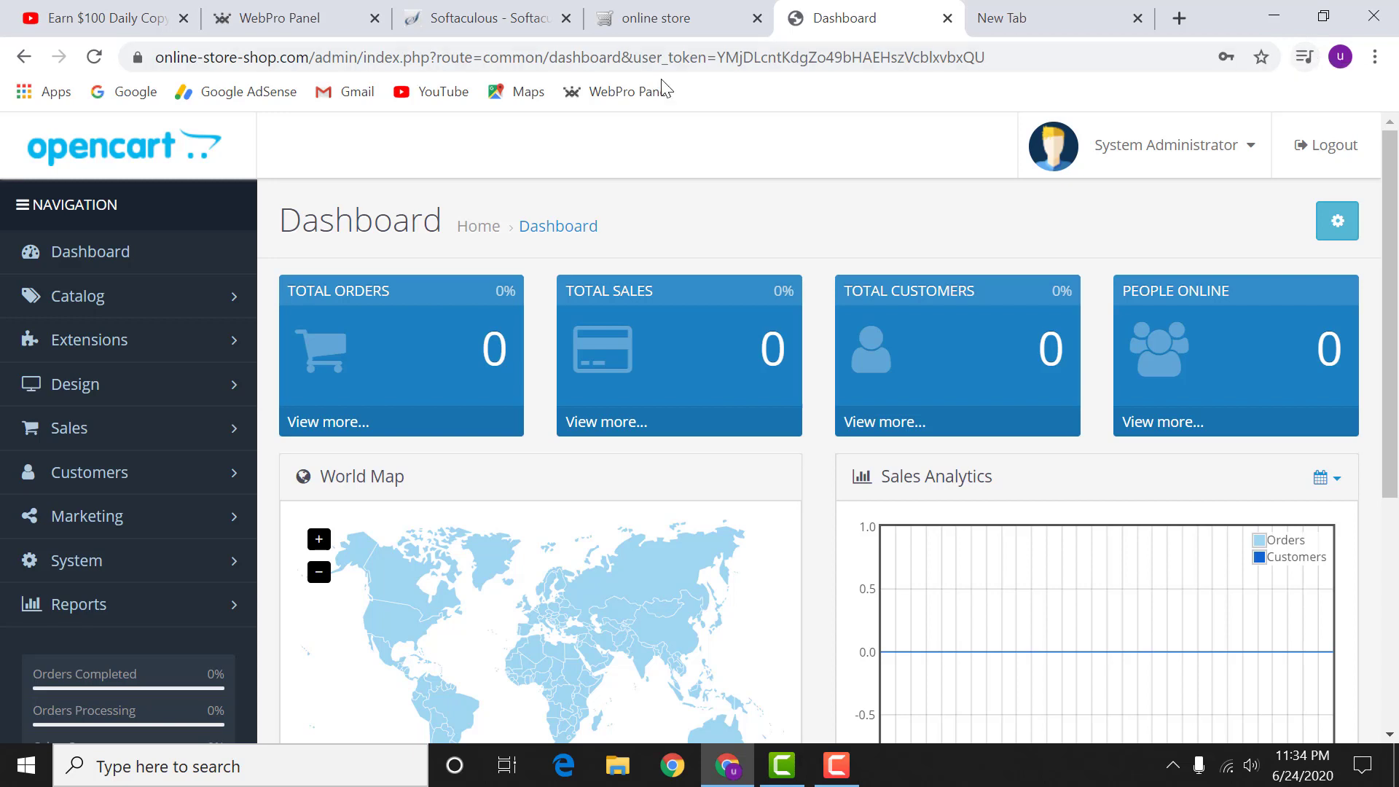
- Look over the store dashboard, including the world map, sales analytics, recent activity and latest orders
scroll(515, 381, down, 1)
scroll(1008, 463, down, 1)
scroll(1009, 452, down, 3)
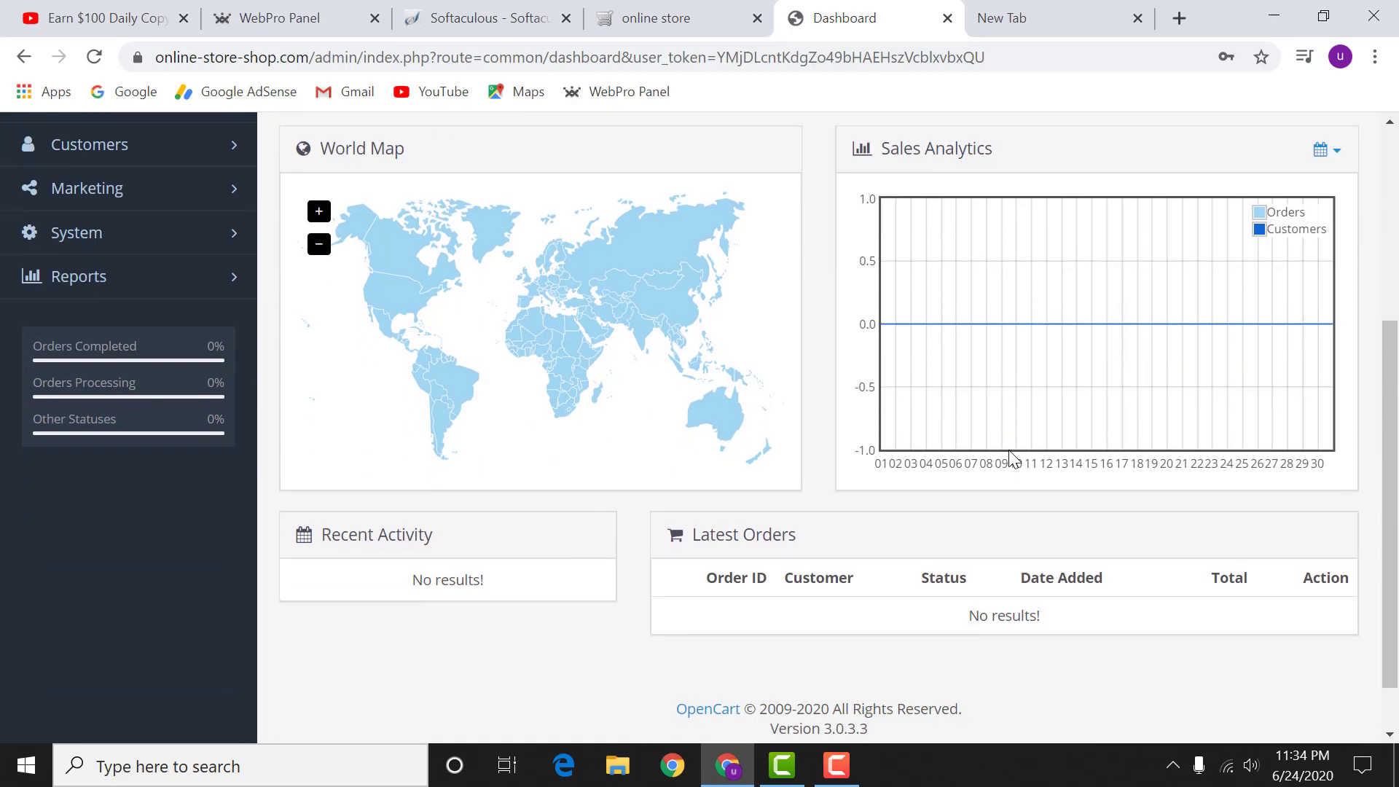
scroll(1002, 408, up, 8)
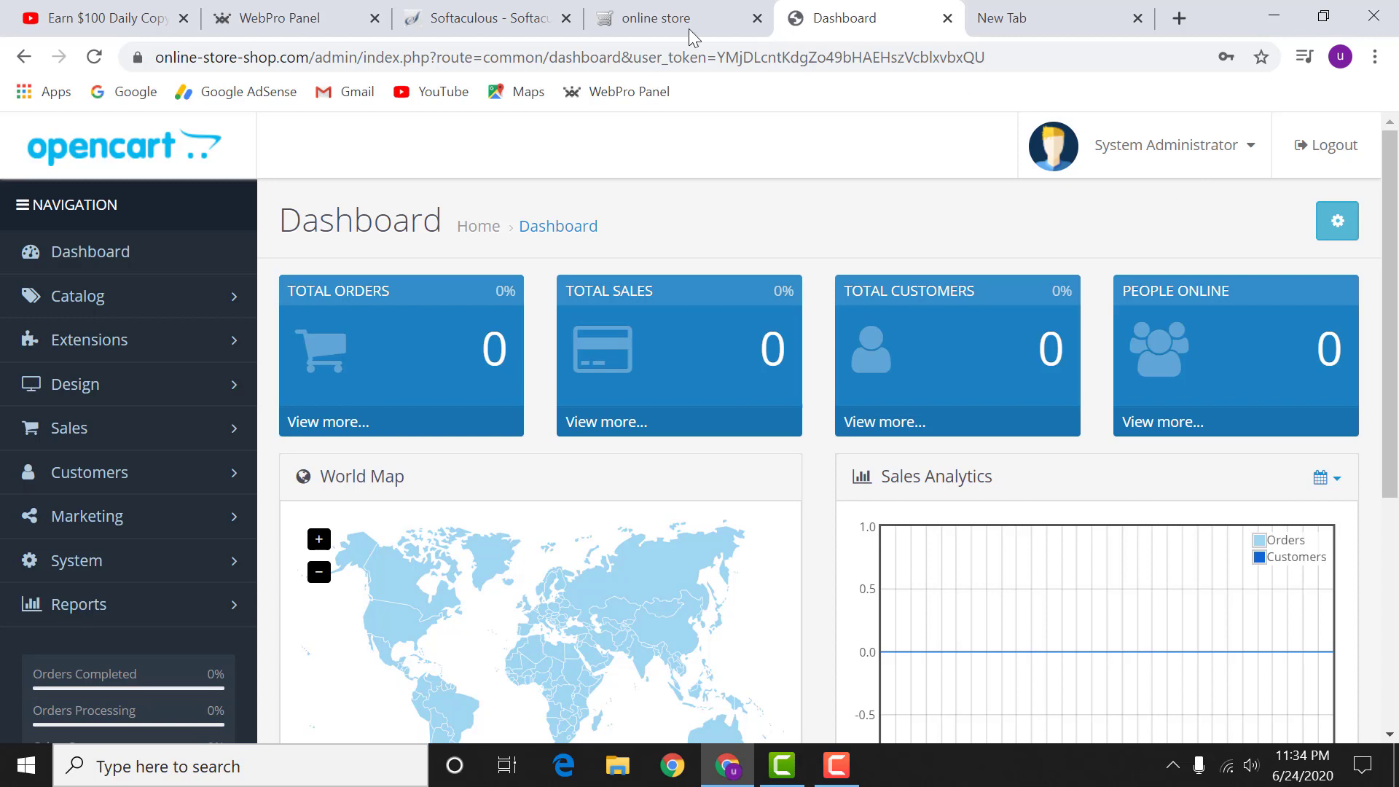
- Open the catalog's category list and look through the existing product categories and their edit options
click(171, 294)
scroll(170, 293, down, 1)
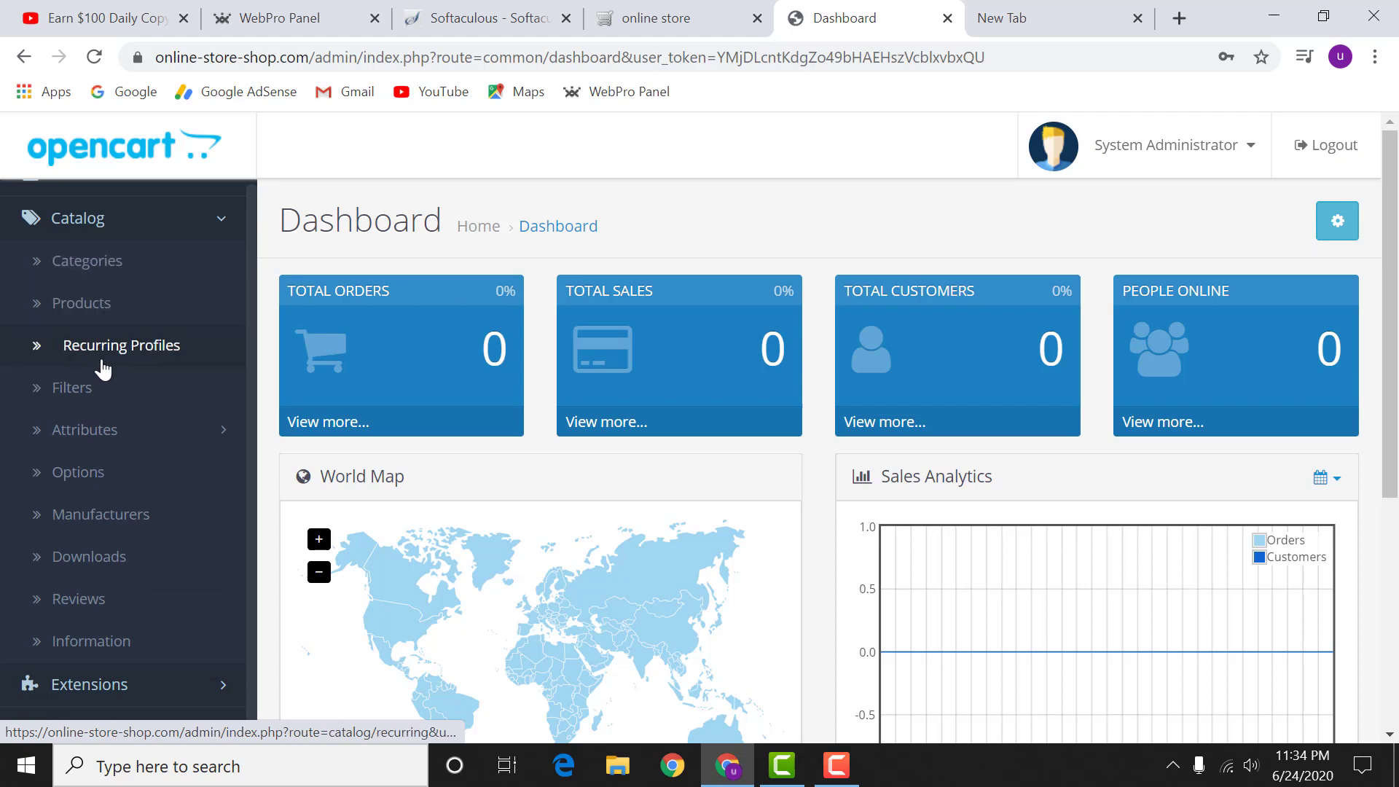
click(124, 266)
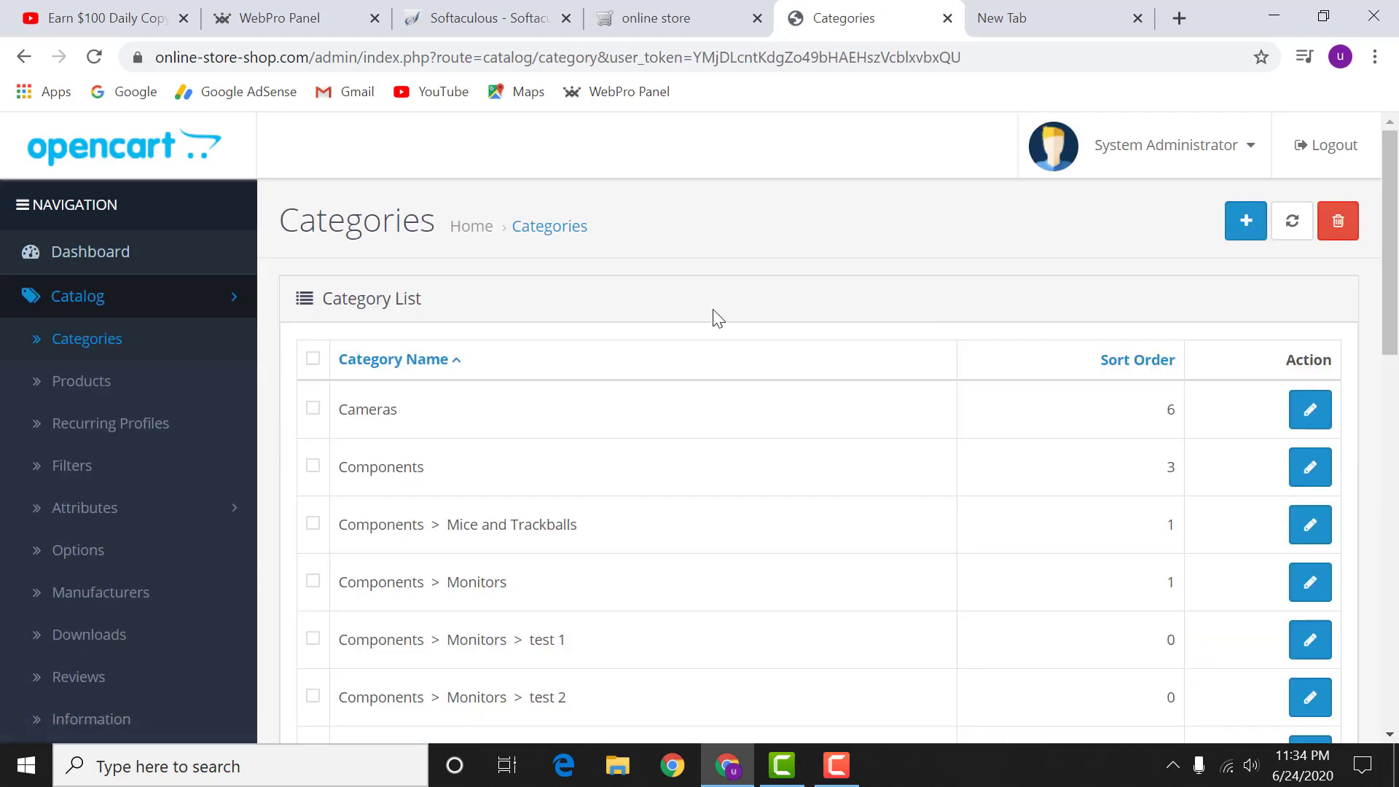
scroll(437, 394, down, 2)
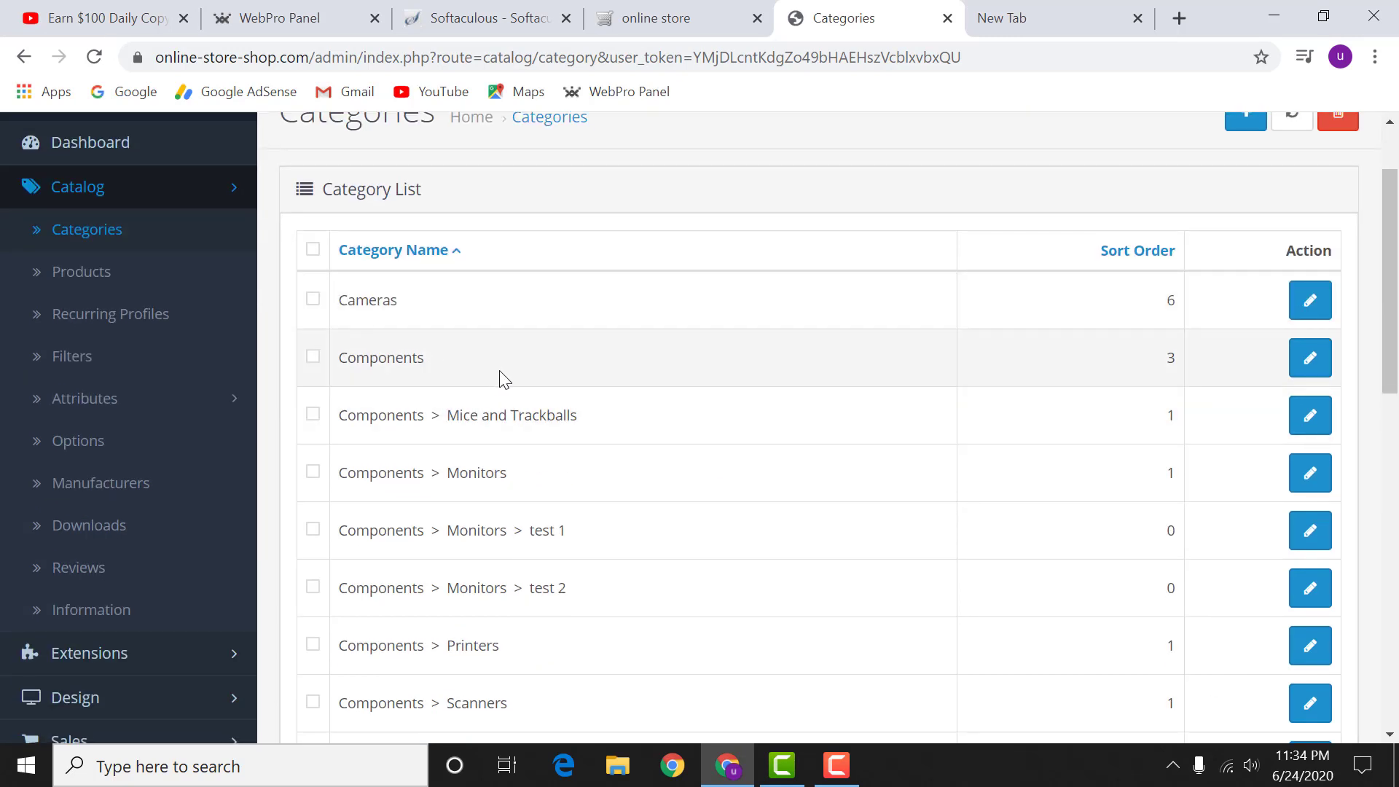
scroll(499, 370, down, 10)
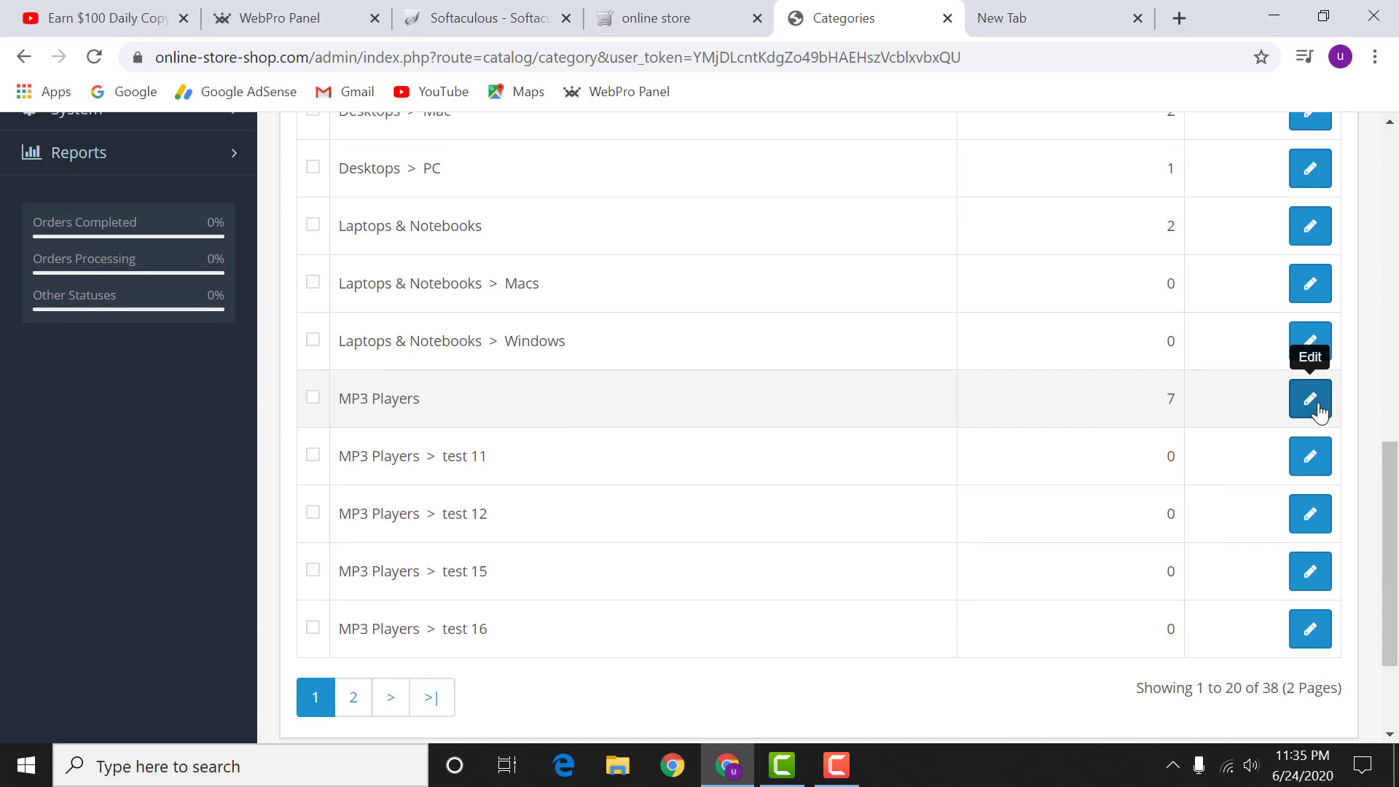
scroll(1239, 411, up, 12)
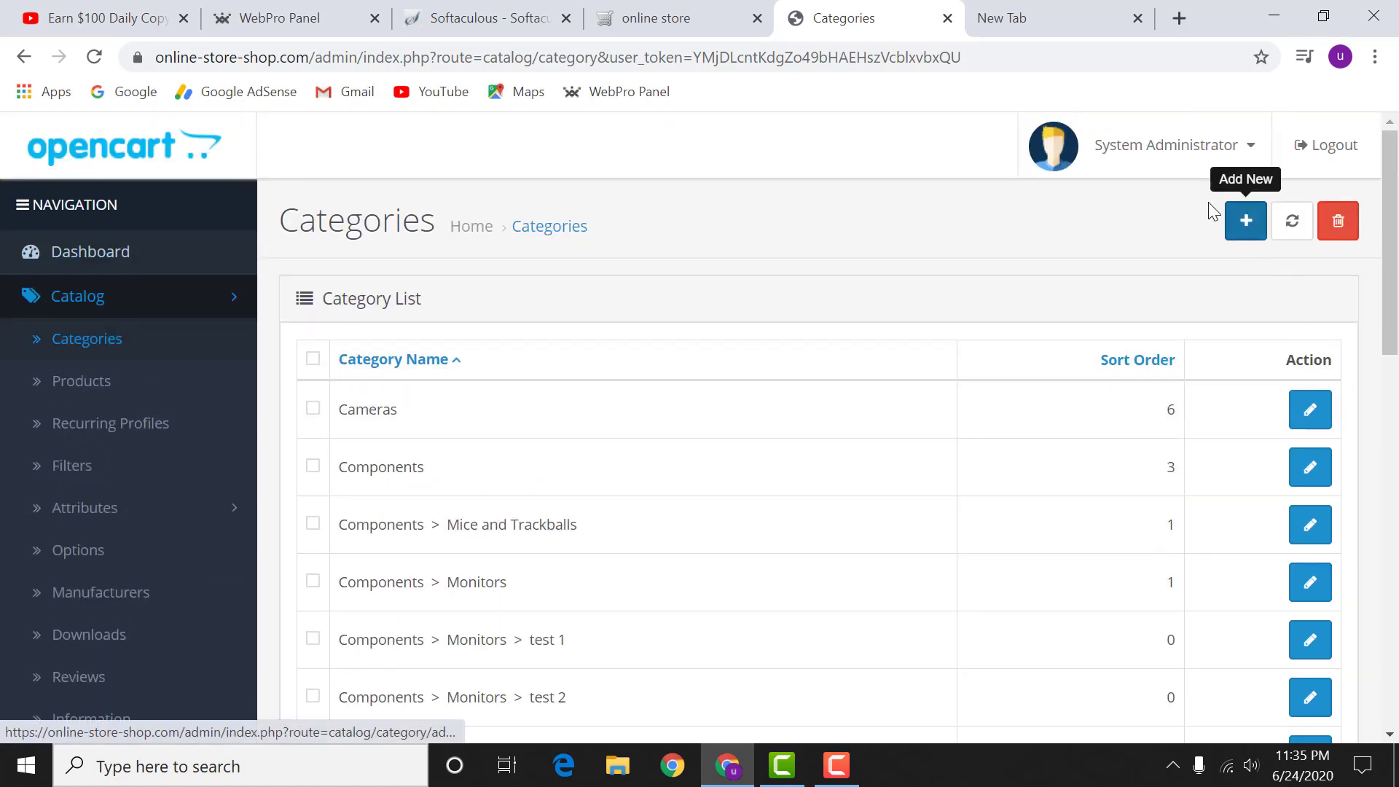
- Open a blank new-category form and review its General, Data, SEO and Design settings
click(1244, 220)
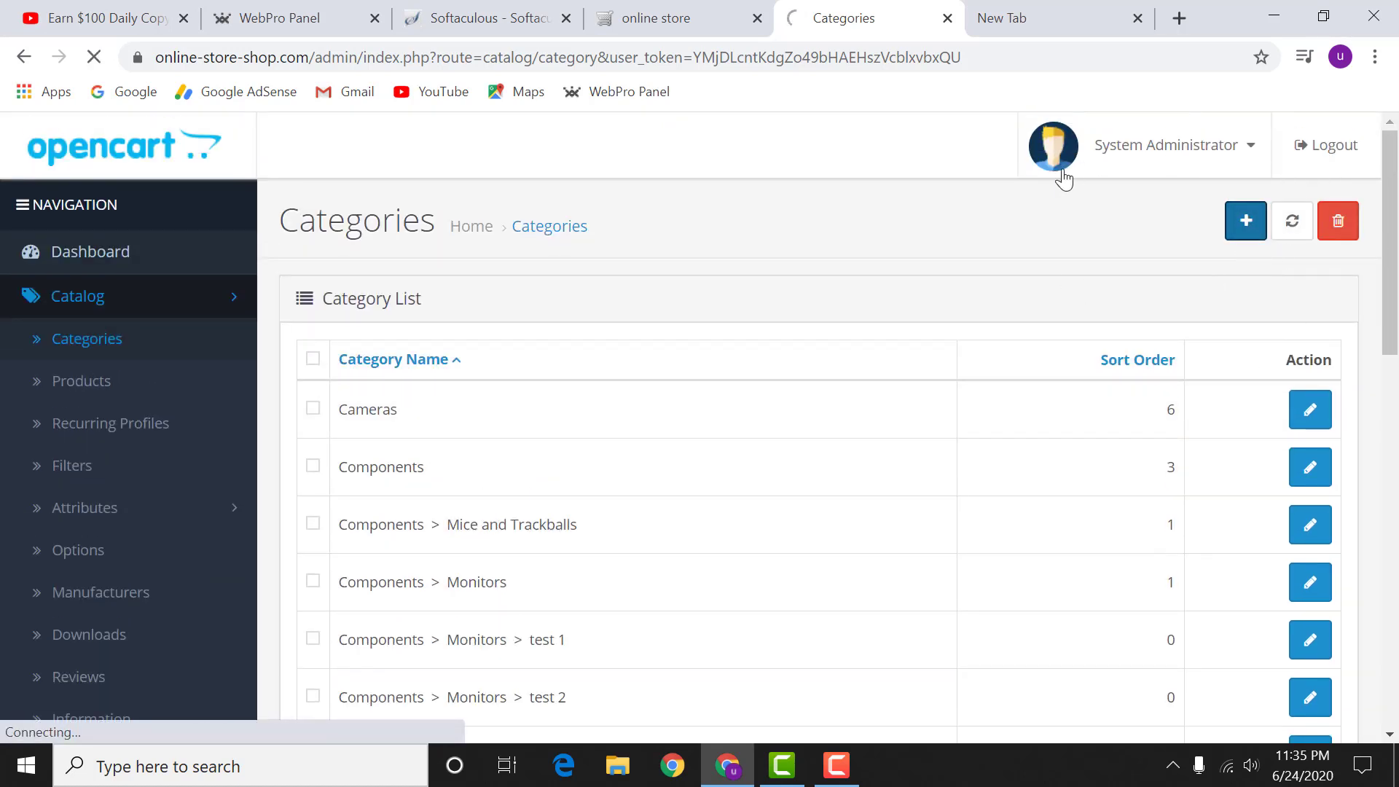
scroll(474, 251, down, 3)
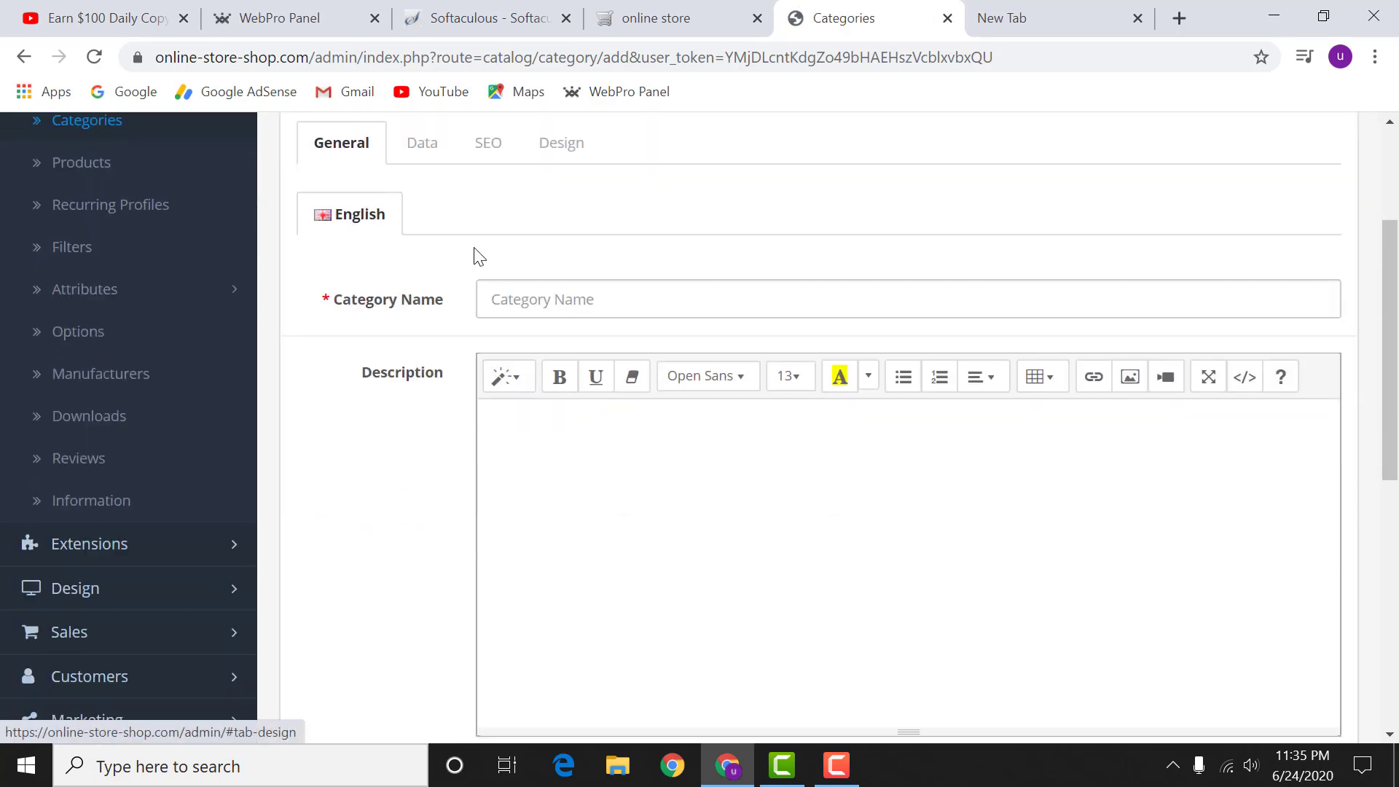
click(601, 292)
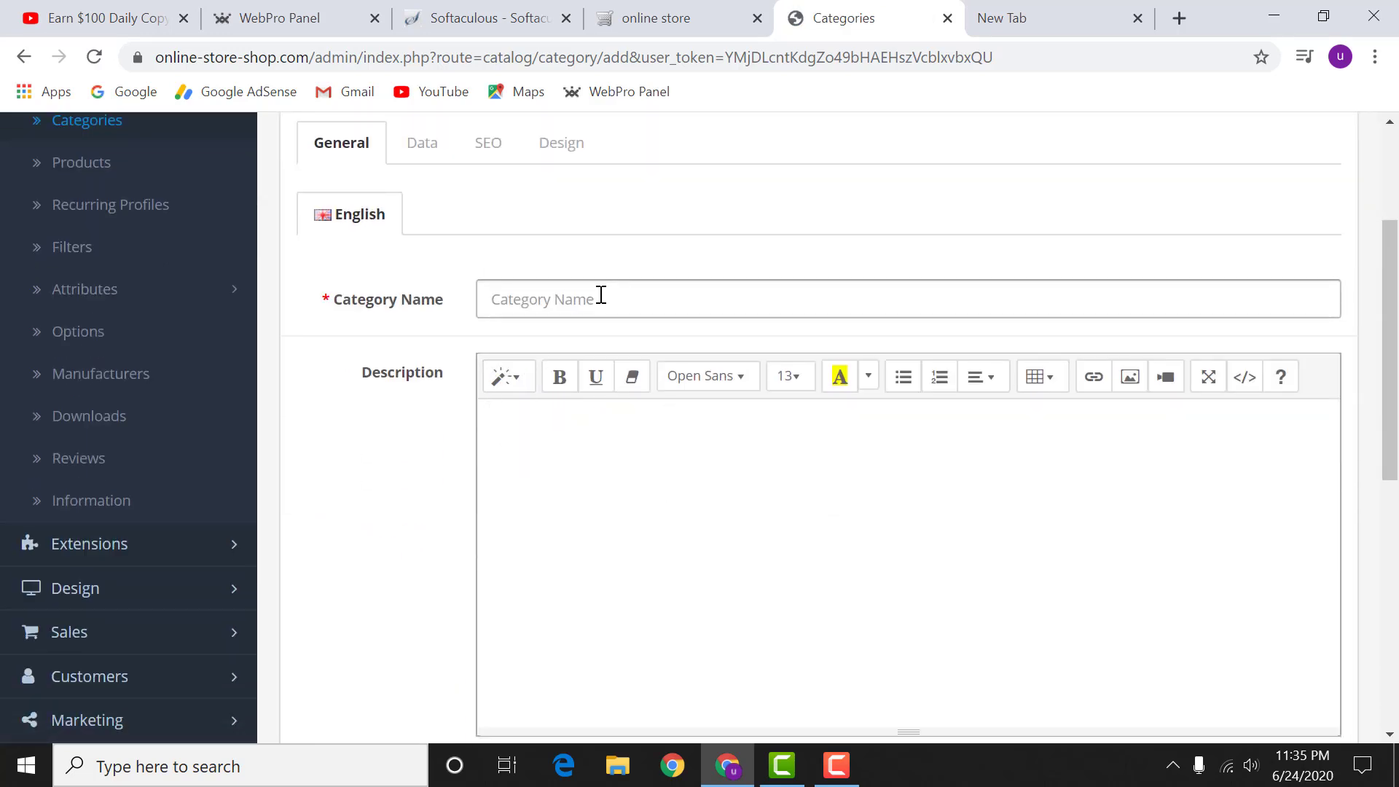
click(531, 446)
scroll(474, 408, up, 3)
click(422, 364)
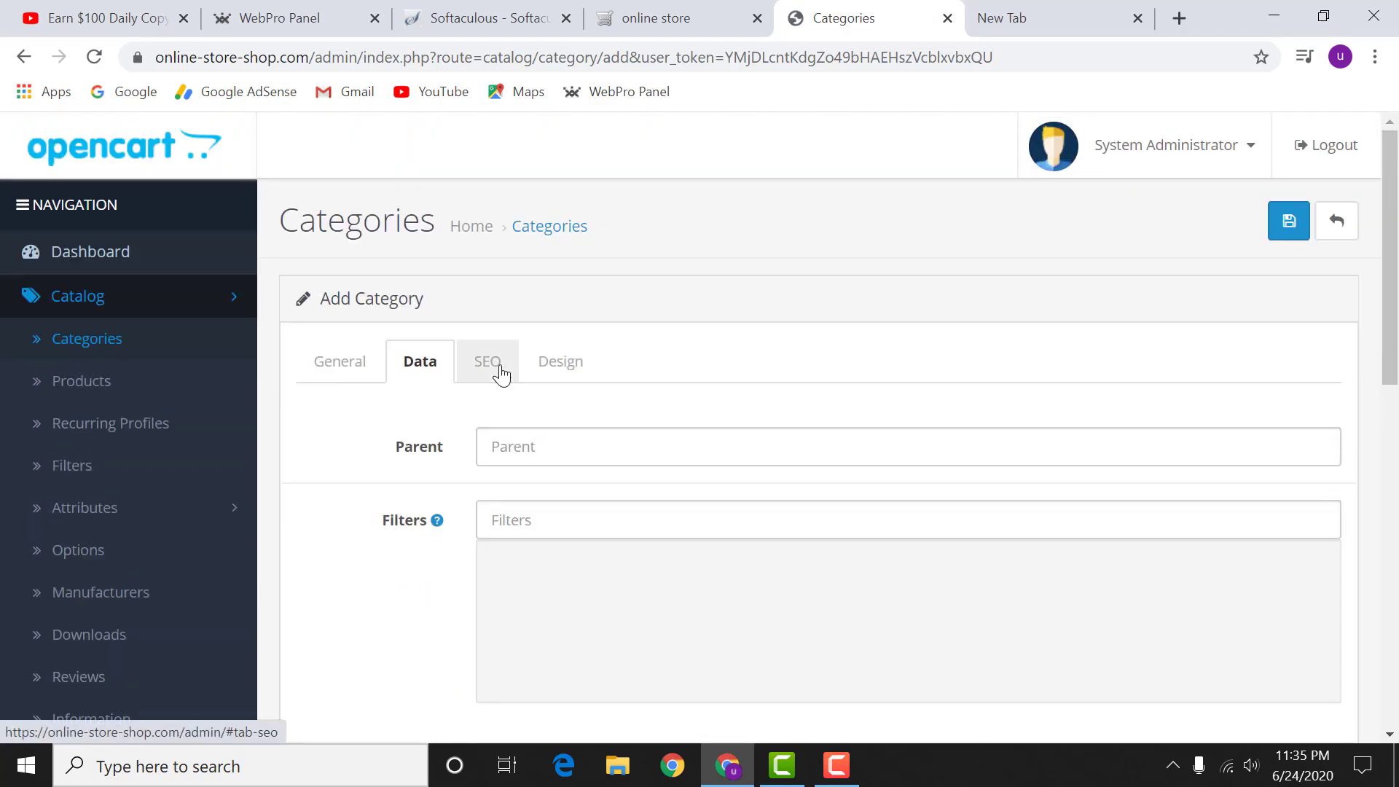
click(502, 372)
click(561, 364)
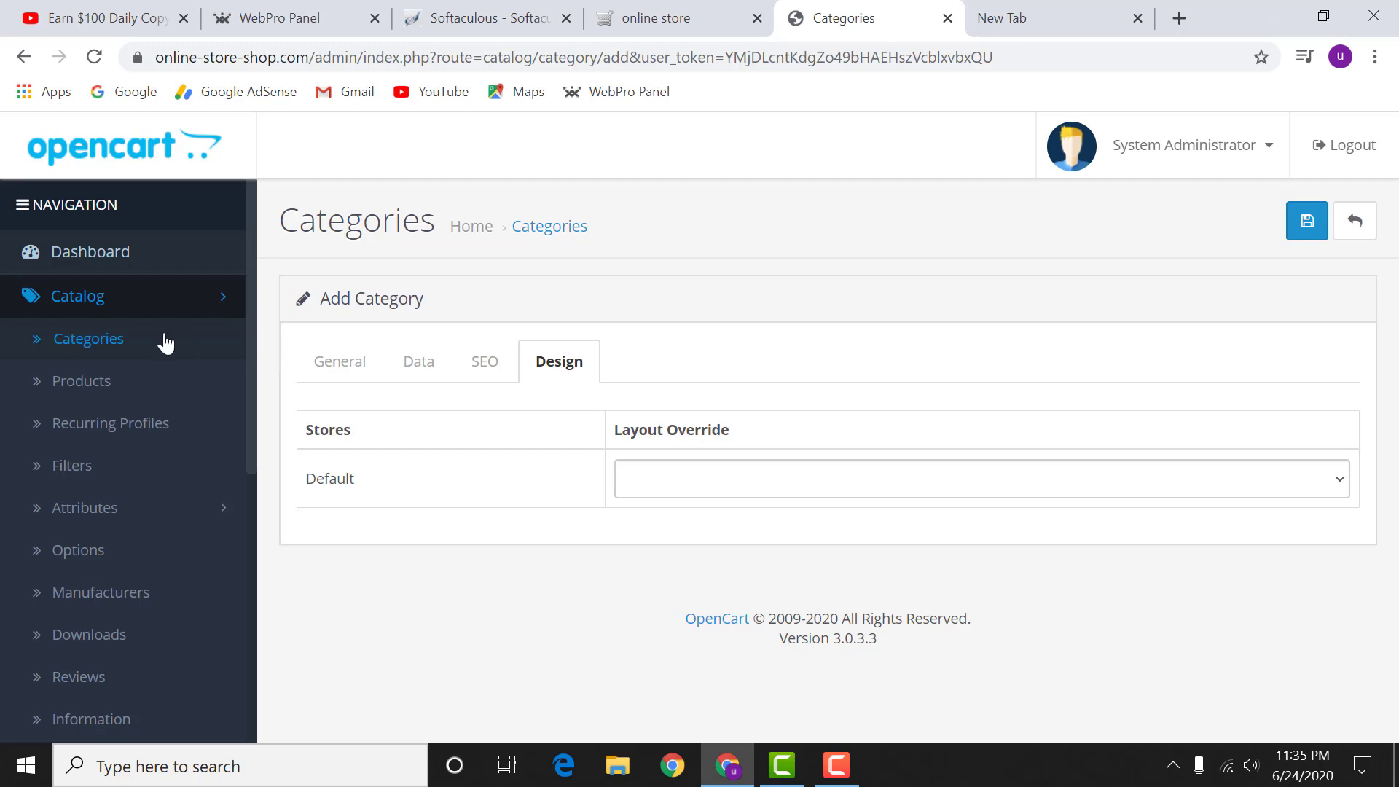
- Open the catalog's product list and bring up a blank form for adding a product
click(102, 381)
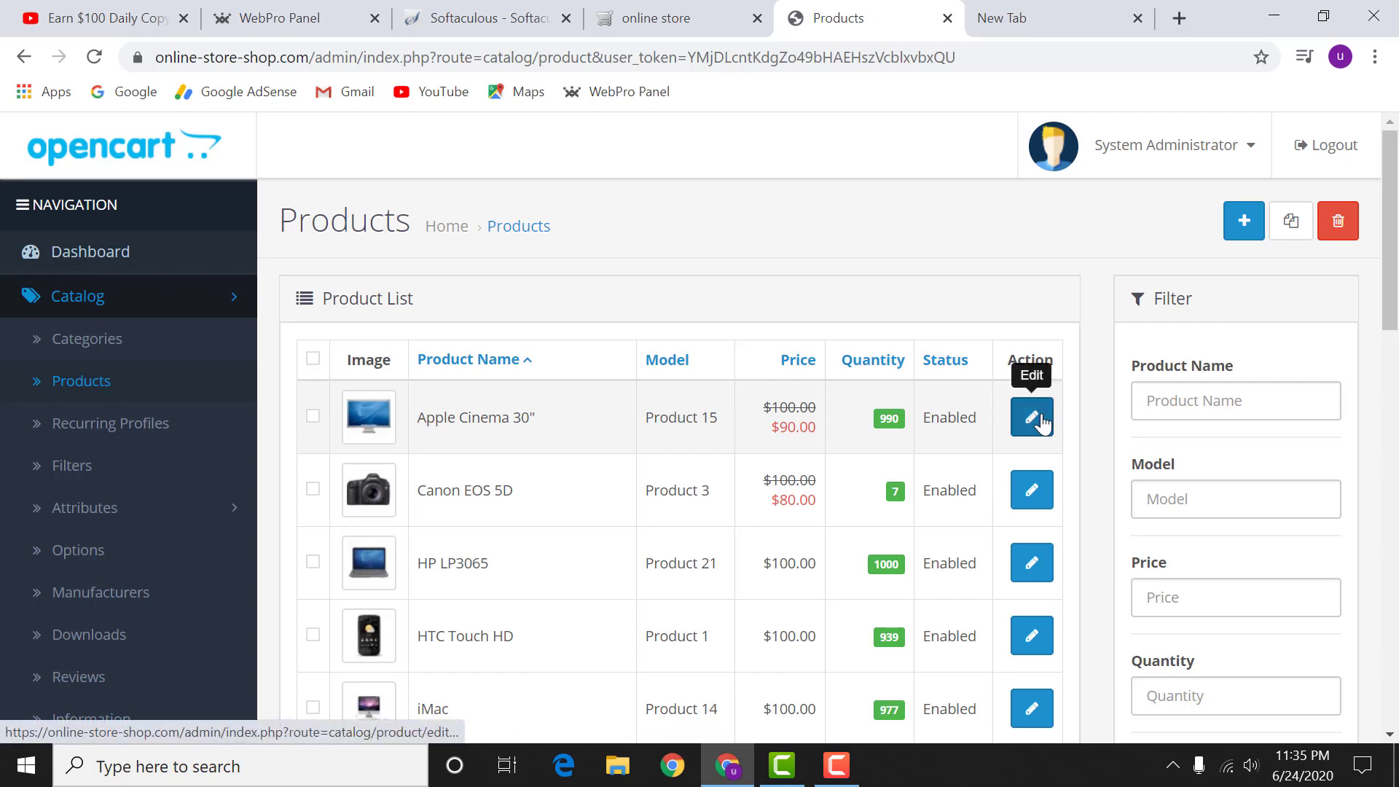
click(1233, 226)
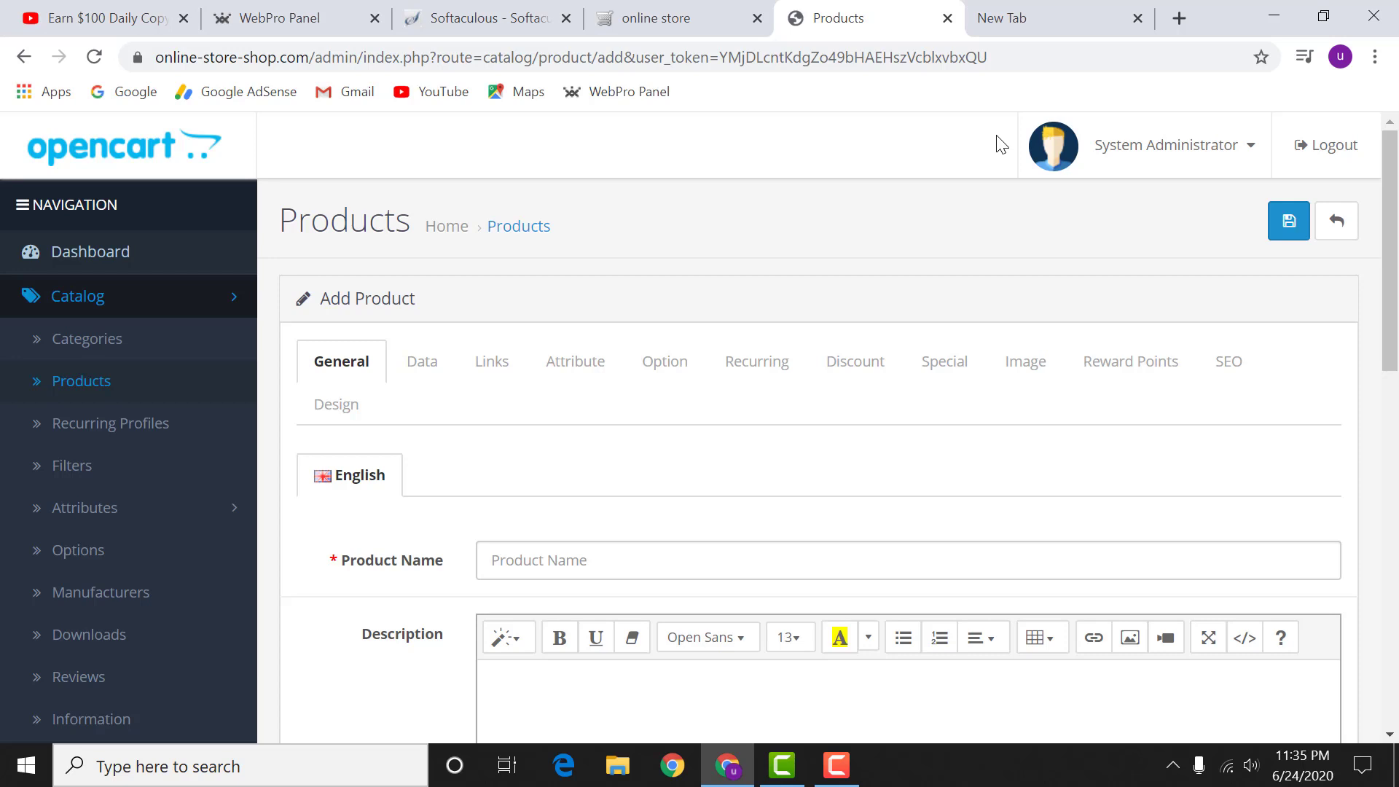
- Close the spare New Tab pages and return to the product form
click(1089, 10)
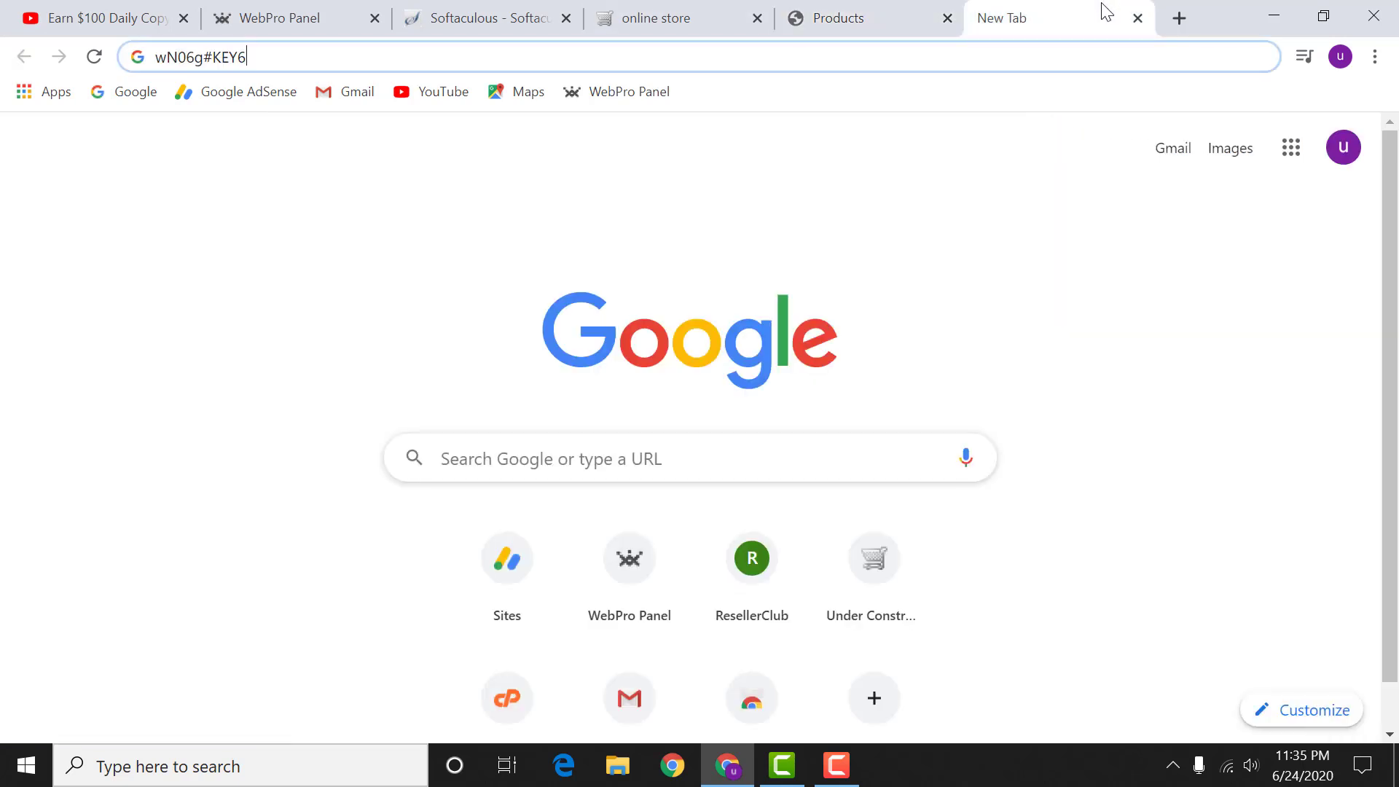
click(1176, 19)
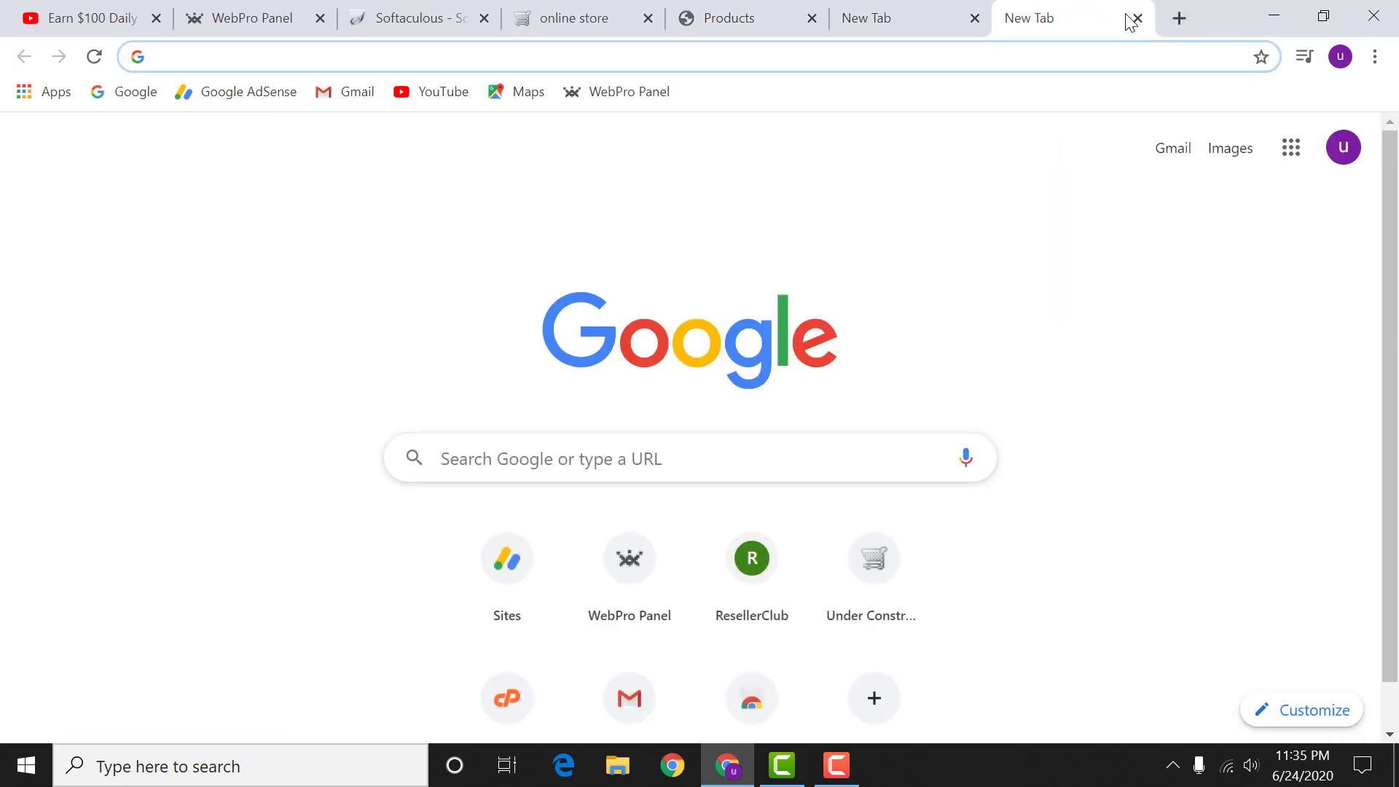
click(1138, 19)
click(1138, 19)
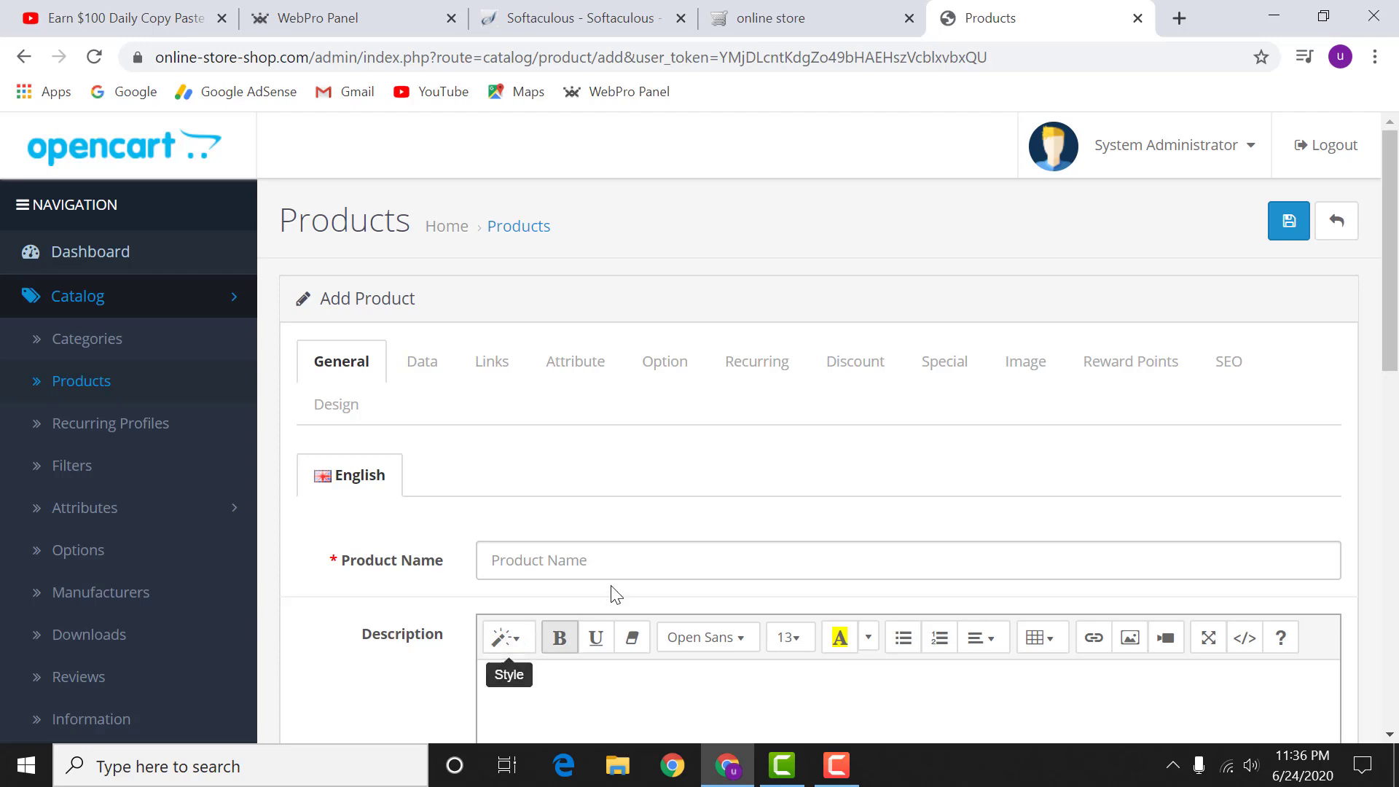
- Review the new product's general fields, from product name and description through meta tags and product tags
scroll(660, 486, down, 3)
scroll(664, 479, down, 6)
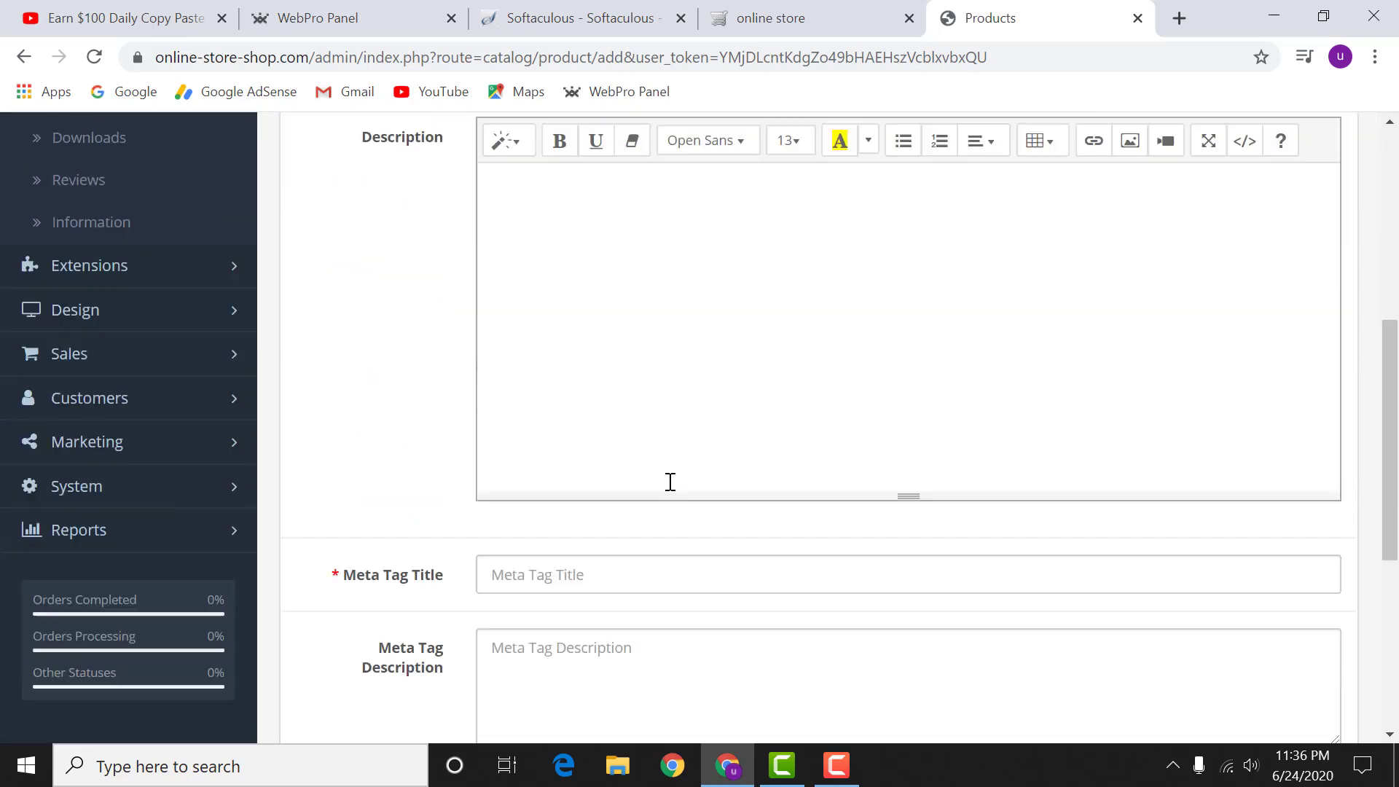
scroll(685, 408, down, 2)
scroll(681, 364, down, 3)
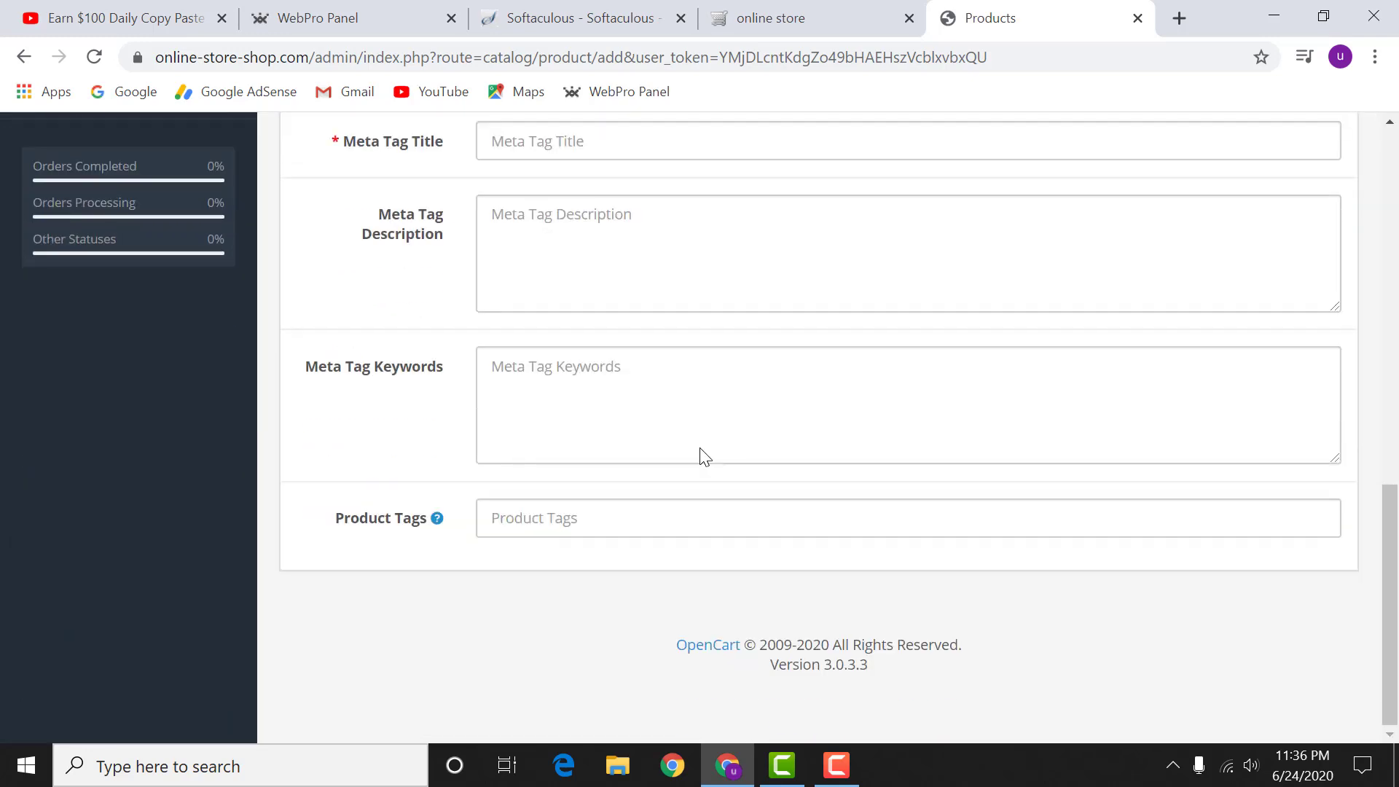
scroll(724, 437, up, 15)
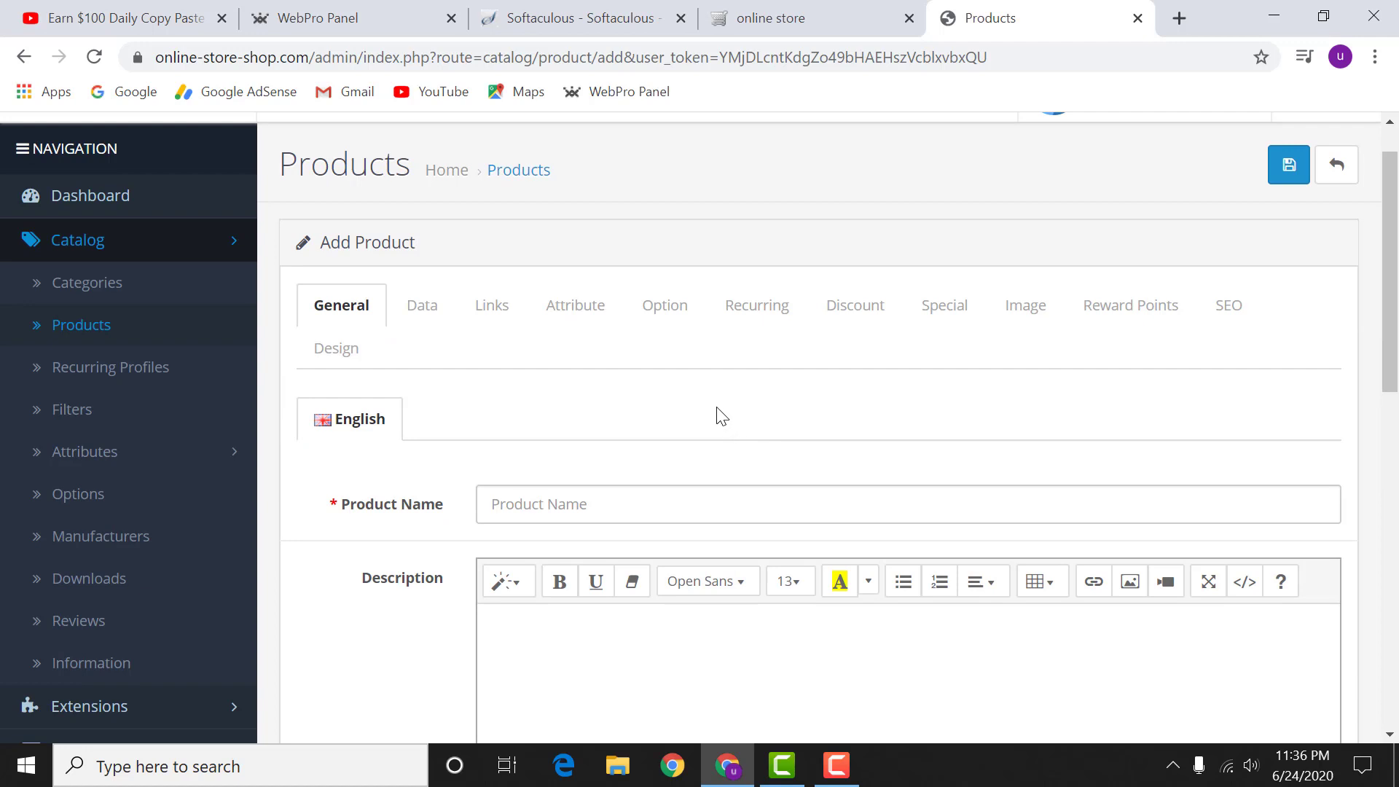
- Review the new product's data fields, including price, quantity, stock status, shipping, availability date, dimensions and weight
click(441, 309)
scroll(594, 291, down, 11)
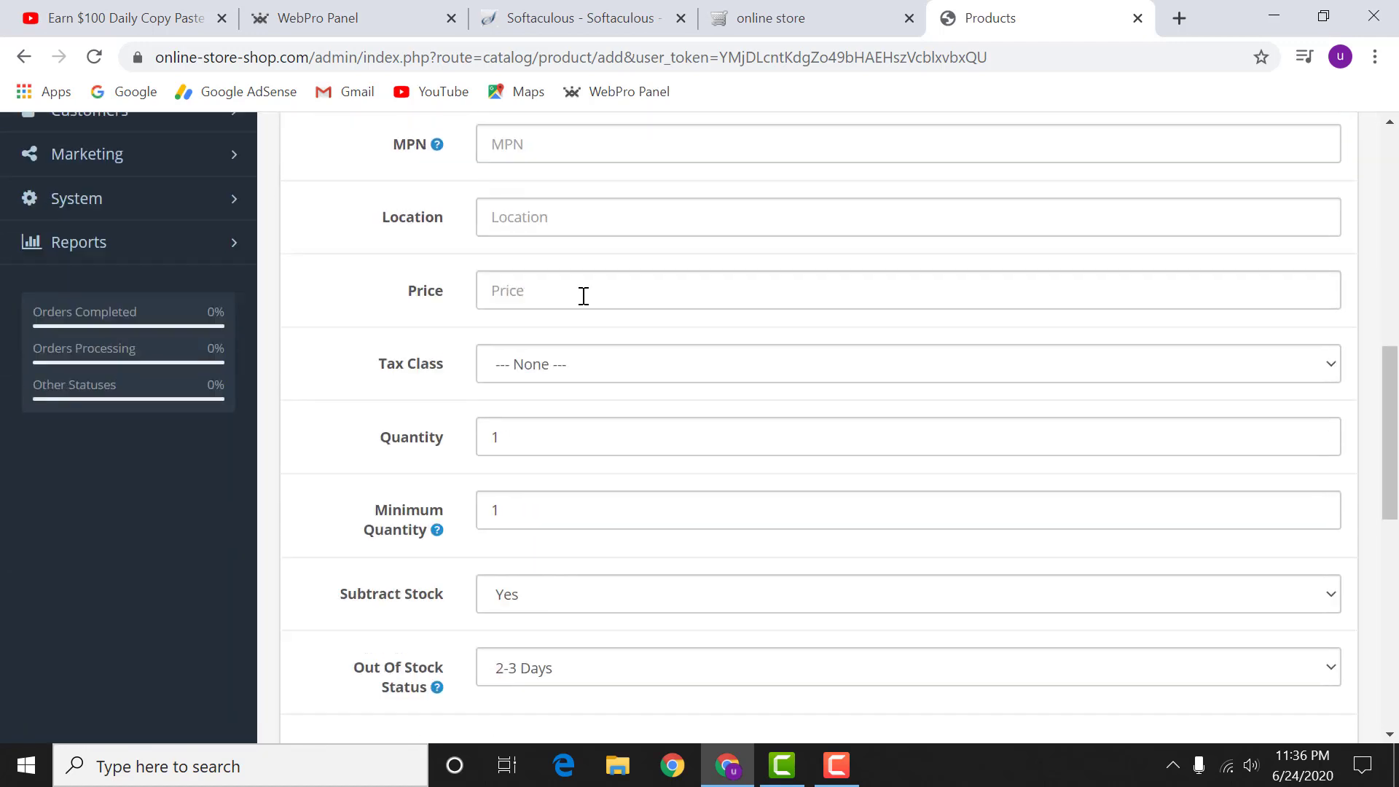
click(592, 254)
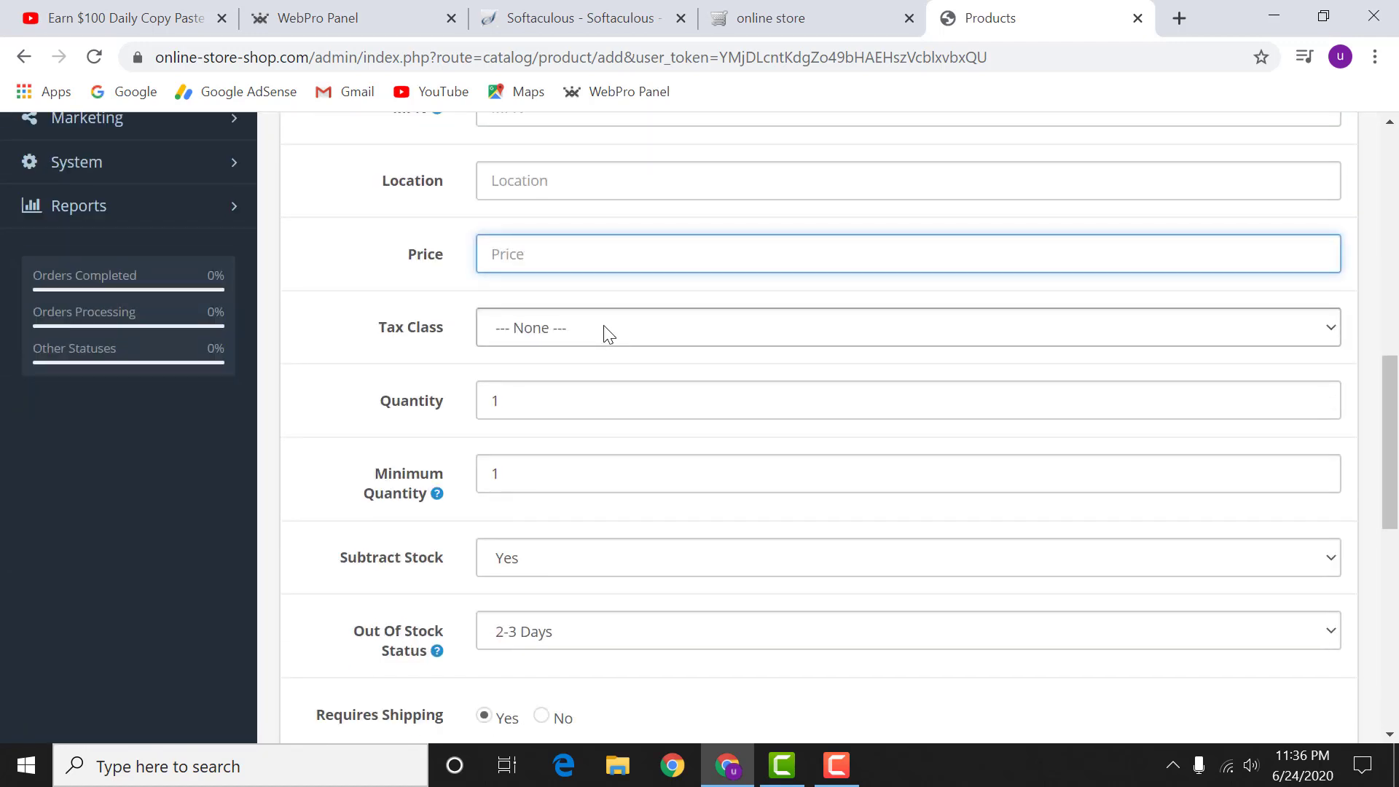
scroll(603, 325, down, 3)
scroll(618, 266, down, 3)
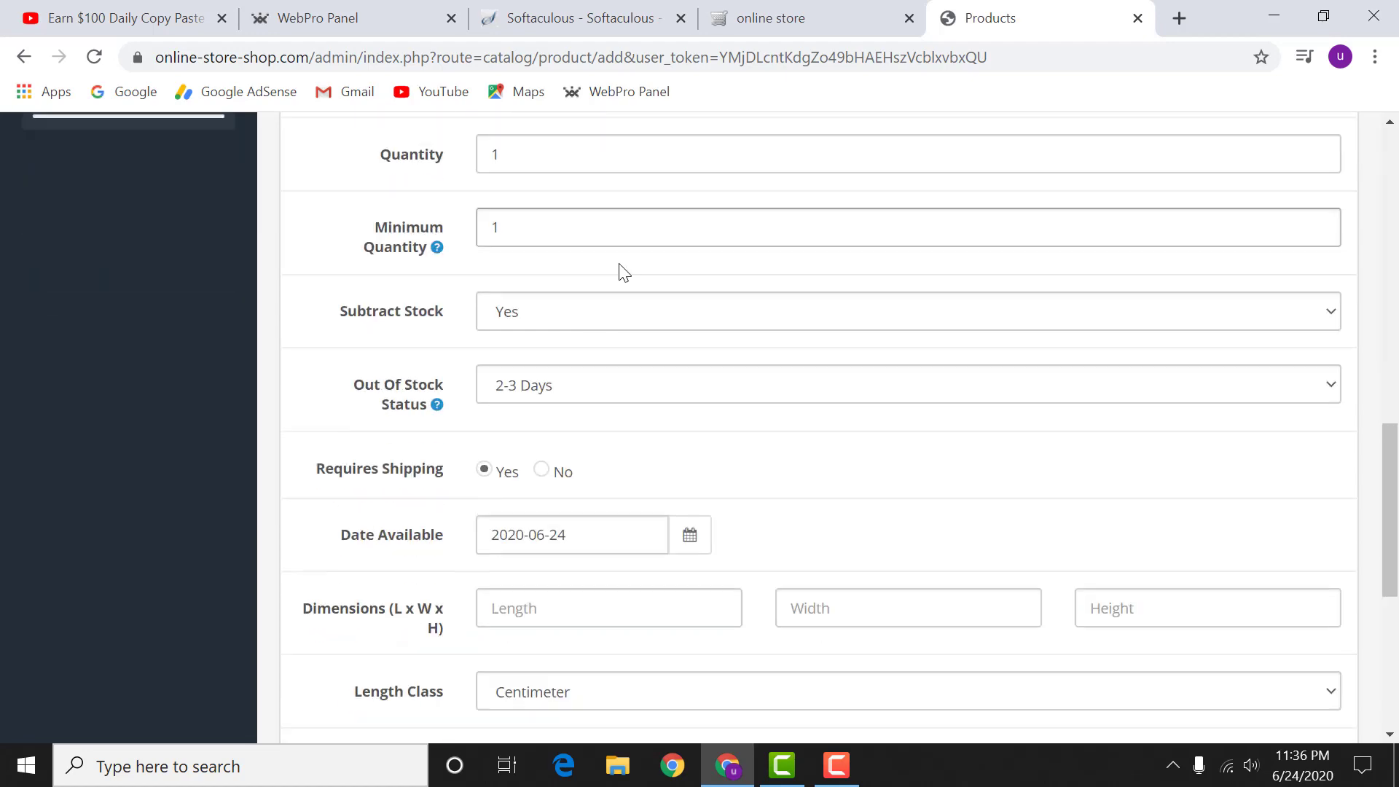
scroll(612, 218, up, 1)
scroll(605, 222, down, 5)
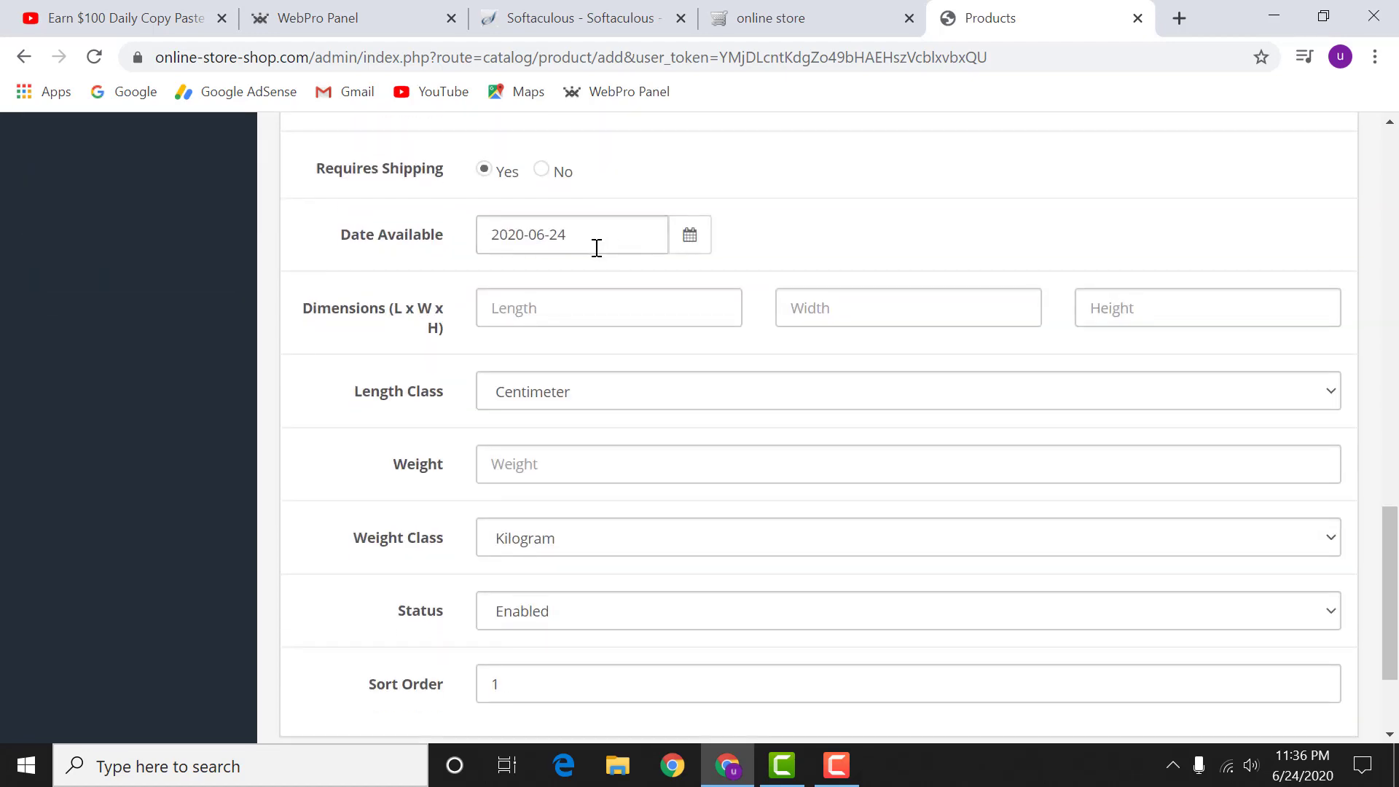
scroll(719, 434, up, 20)
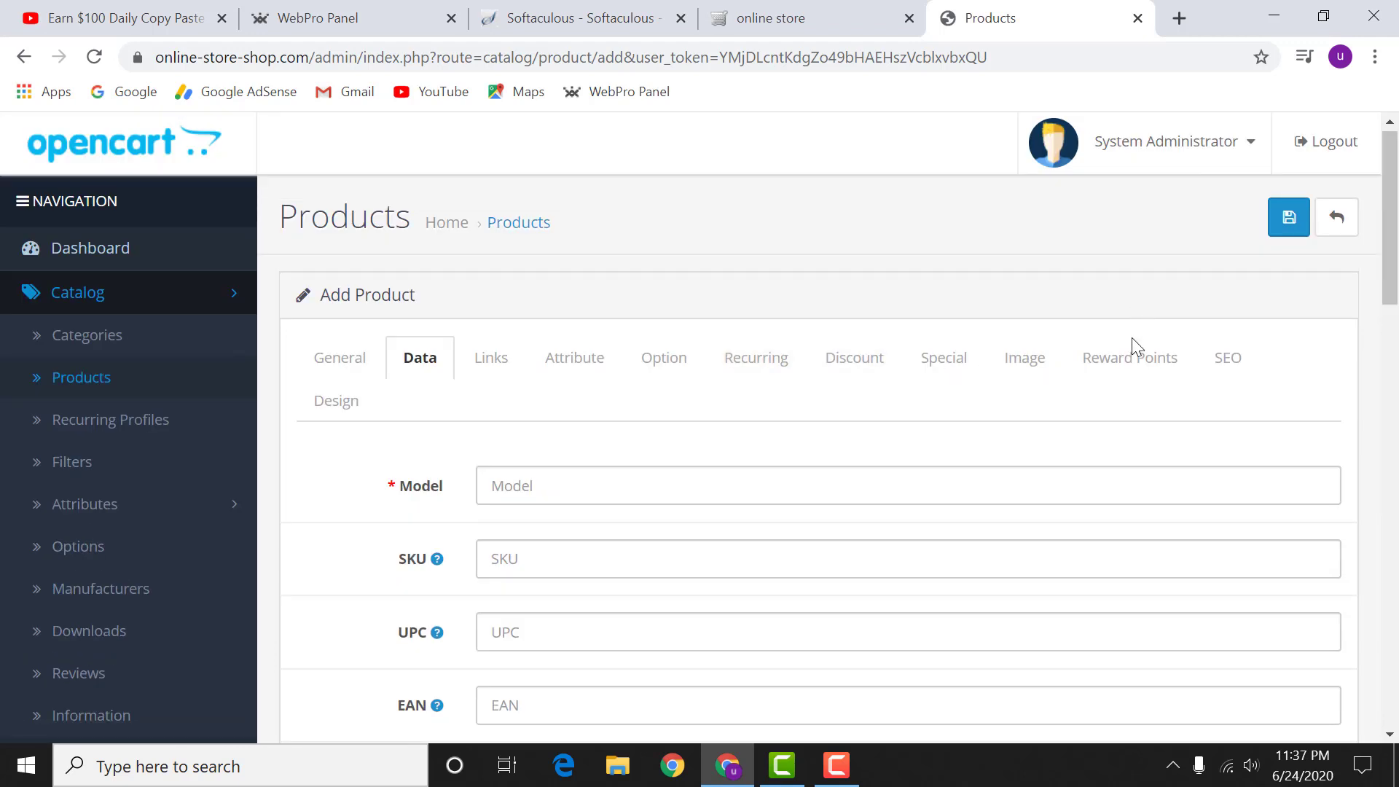
- View the new product's image settings for the main image and additional images
click(1048, 359)
scroll(877, 334, down, 1)
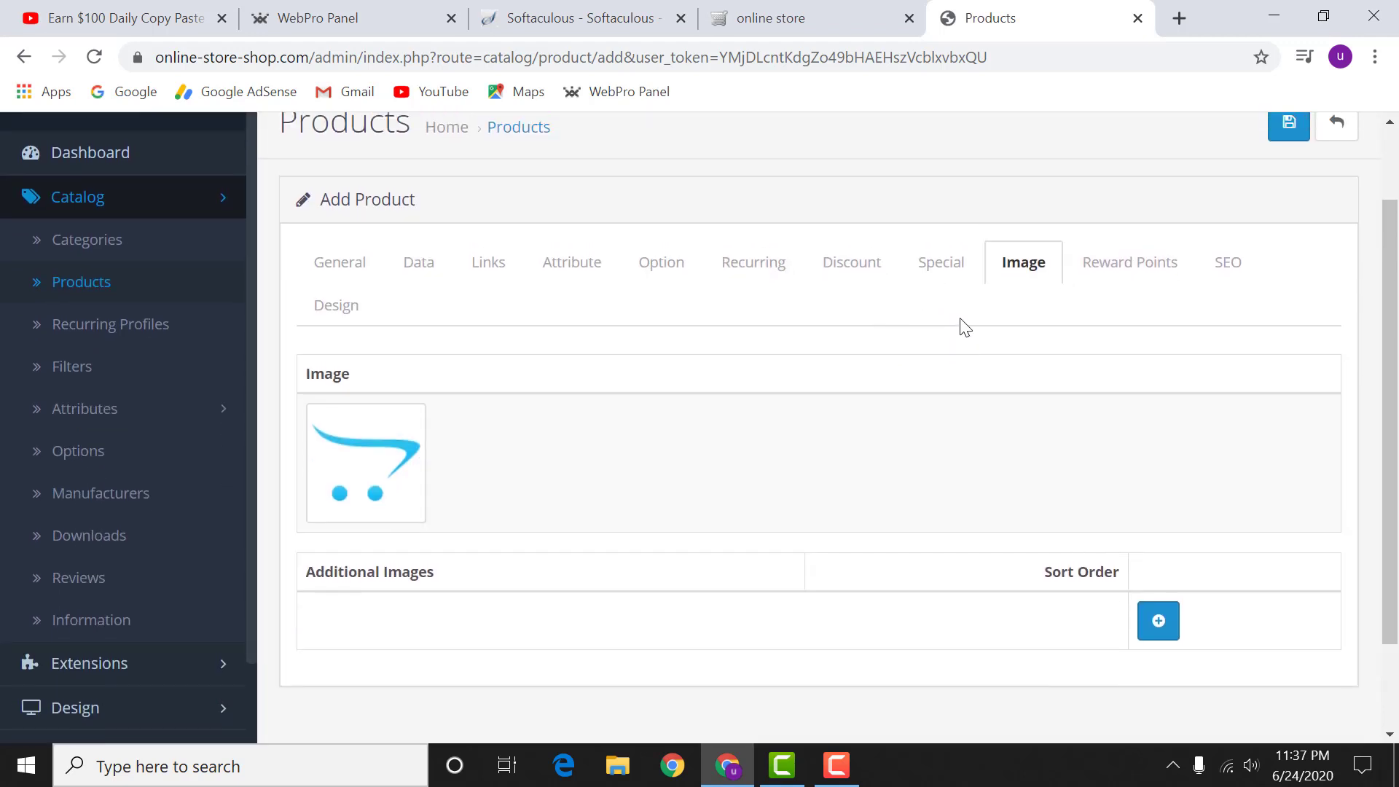
scroll(965, 327, up, 1)
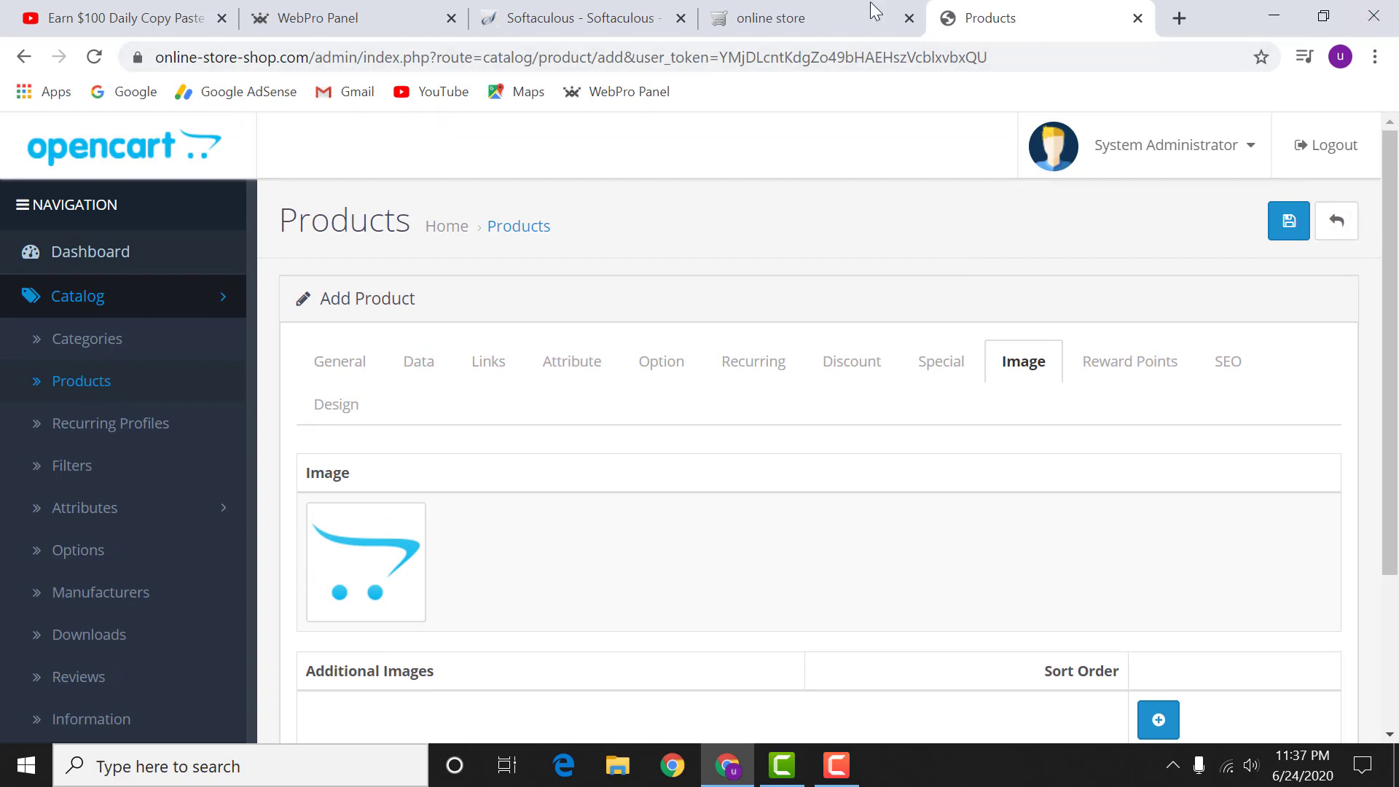
- Open the Orders page of the Sales section and examine the order list
scroll(109, 327, down, 4)
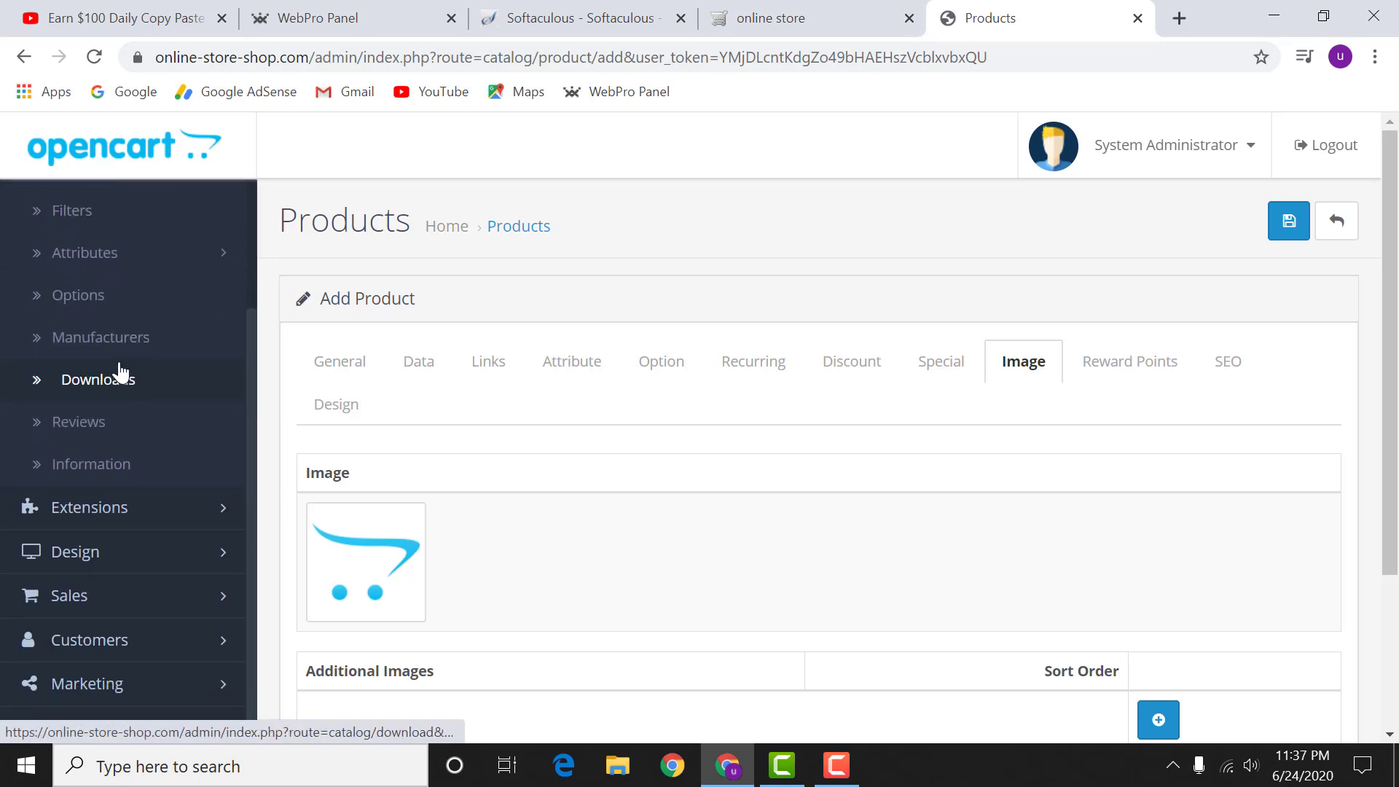
scroll(124, 379, up, 4)
scroll(87, 509, down, 4)
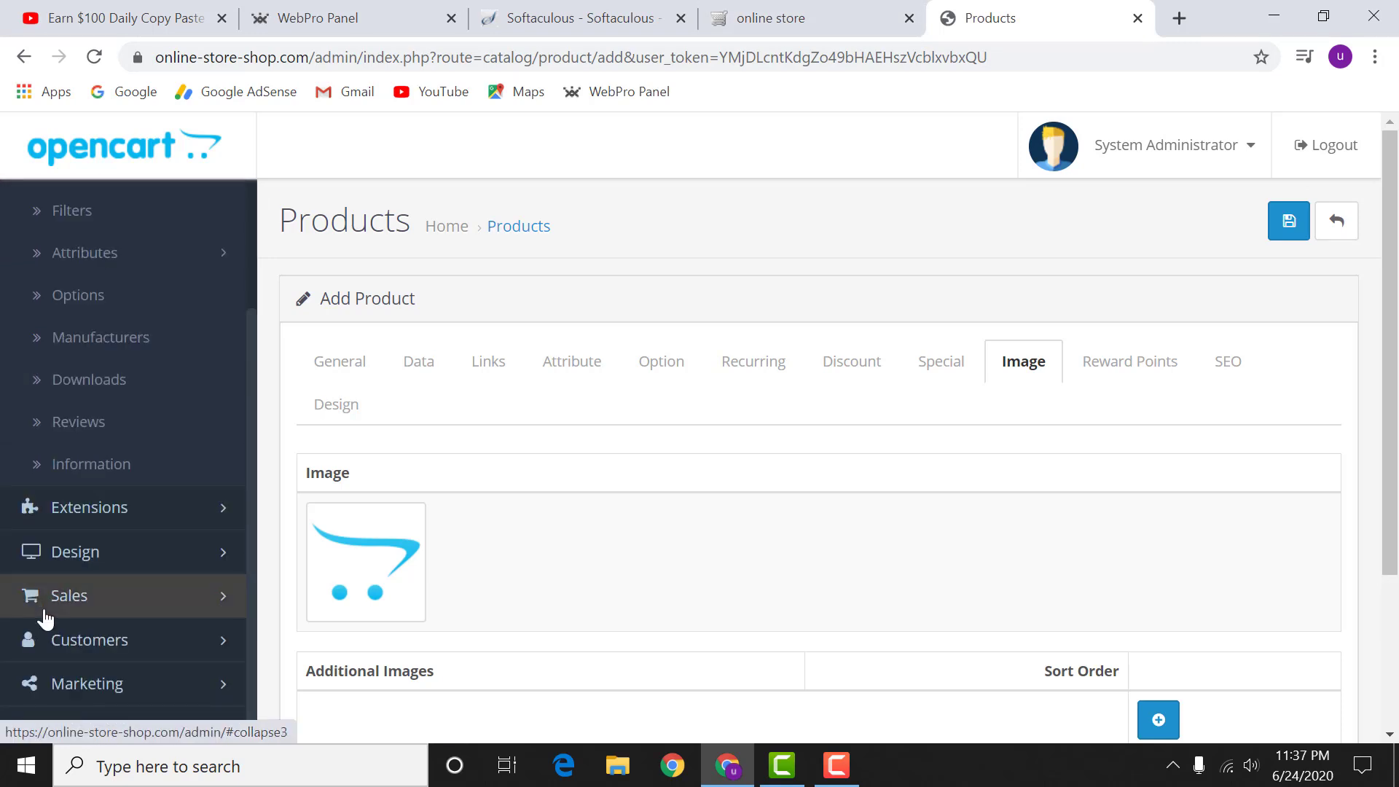
click(120, 595)
scroll(124, 539, down, 2)
click(102, 470)
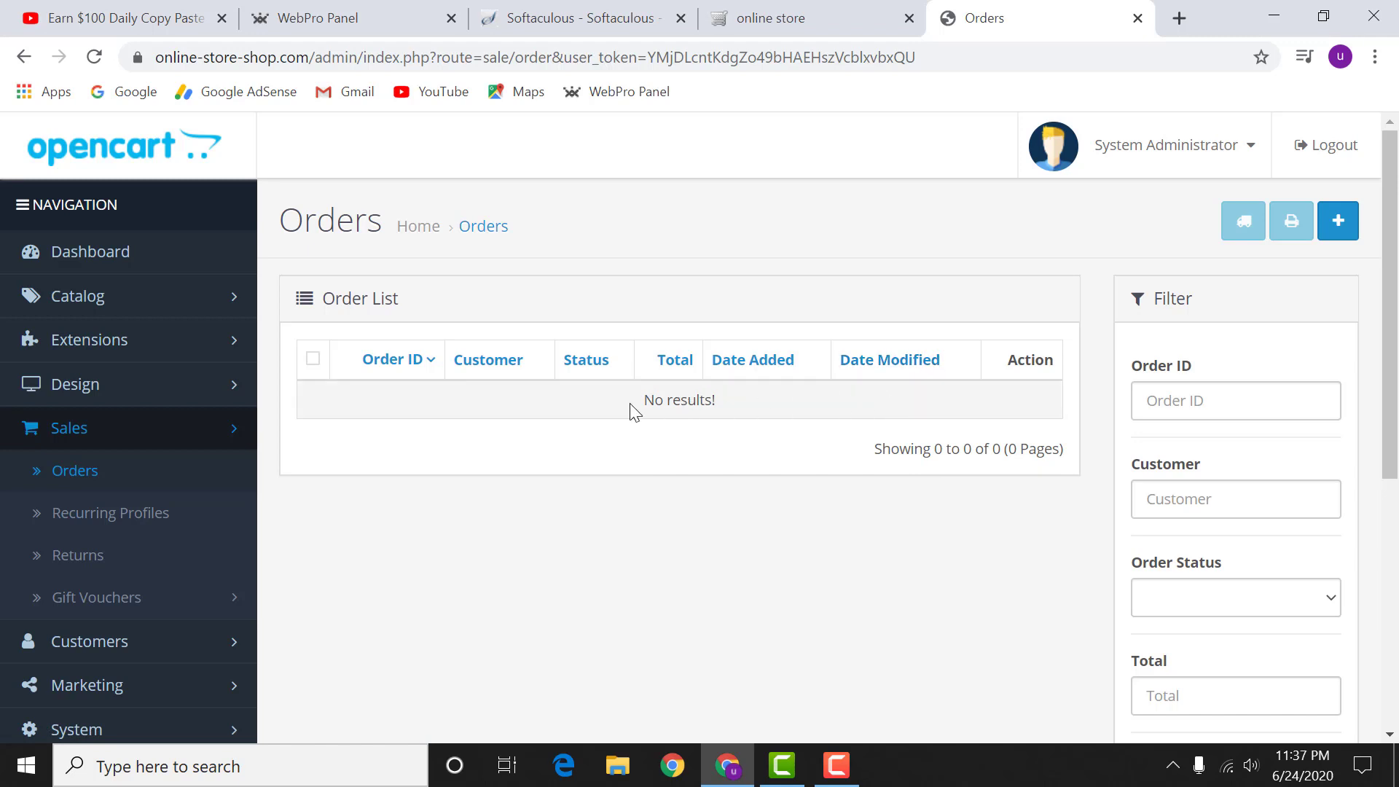
drag(634, 409, 743, 409)
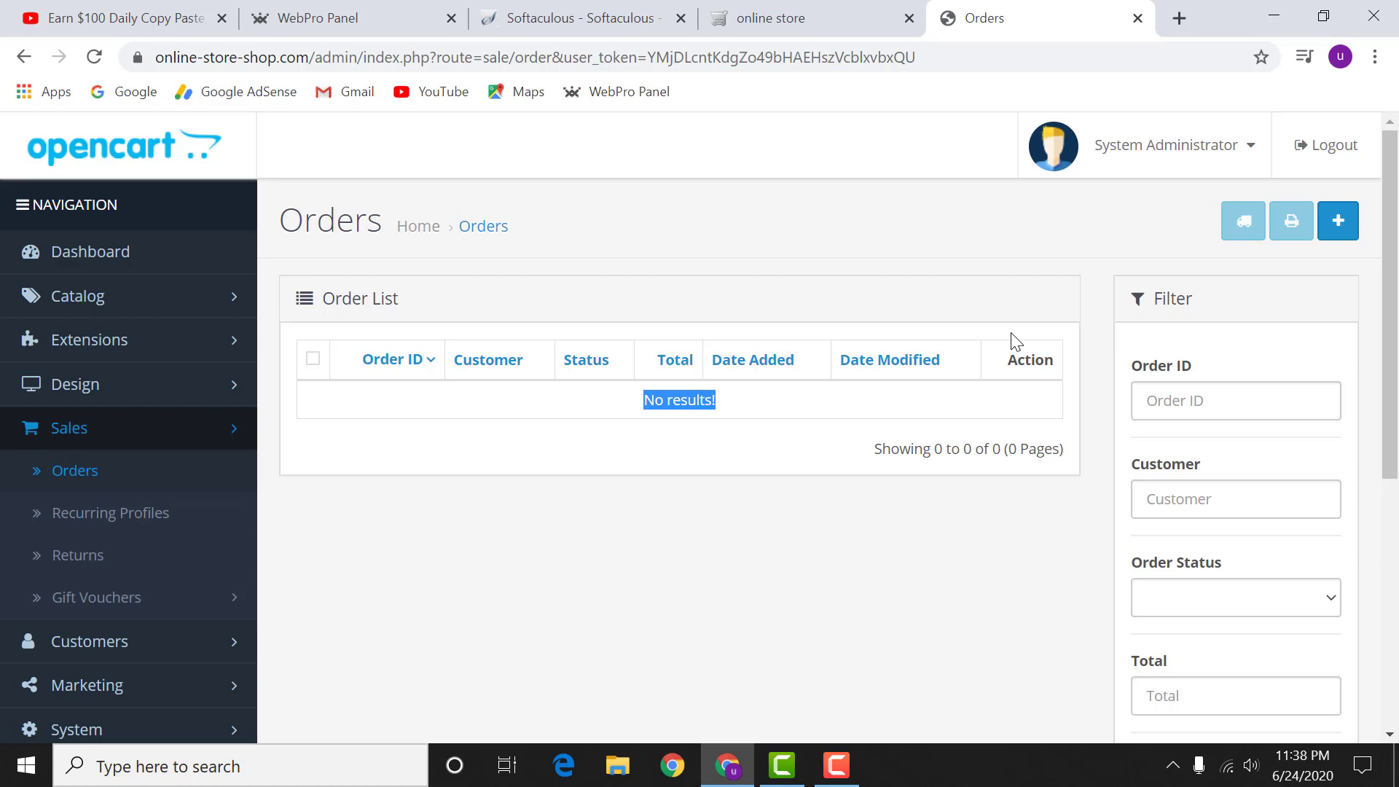
- Expand the Catalog and Design sections of the admin navigation and look through their options
click(102, 318)
scroll(78, 605, down, 3)
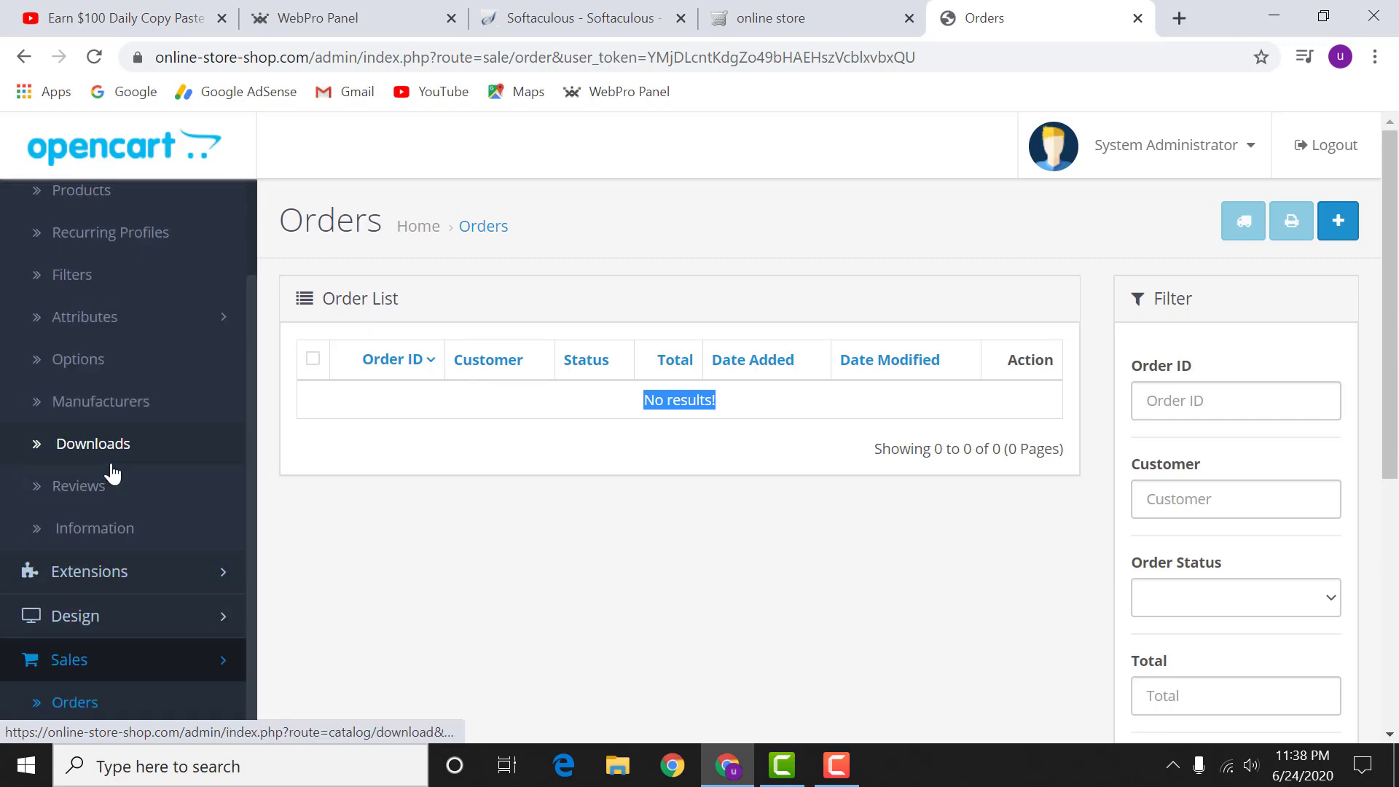
scroll(111, 475, down, 3)
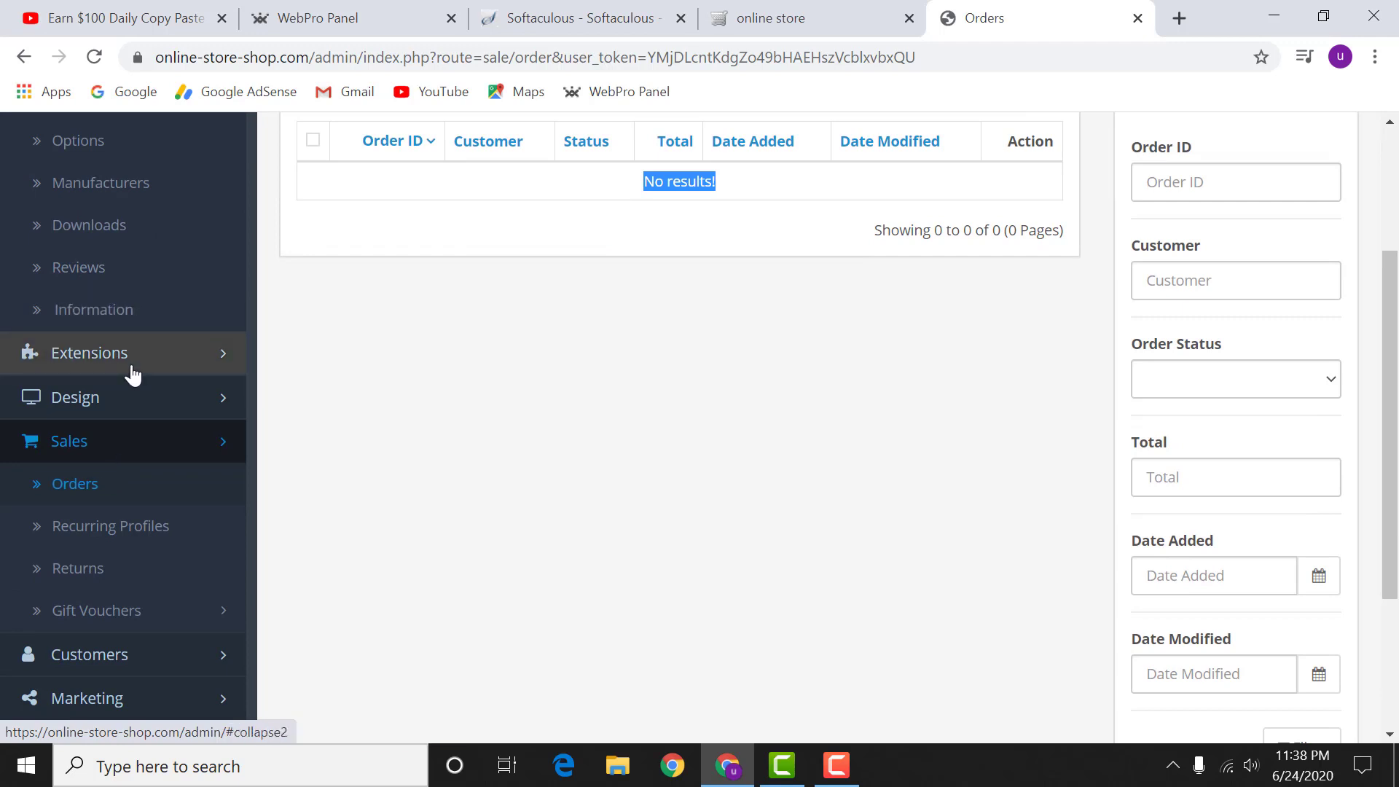
click(128, 405)
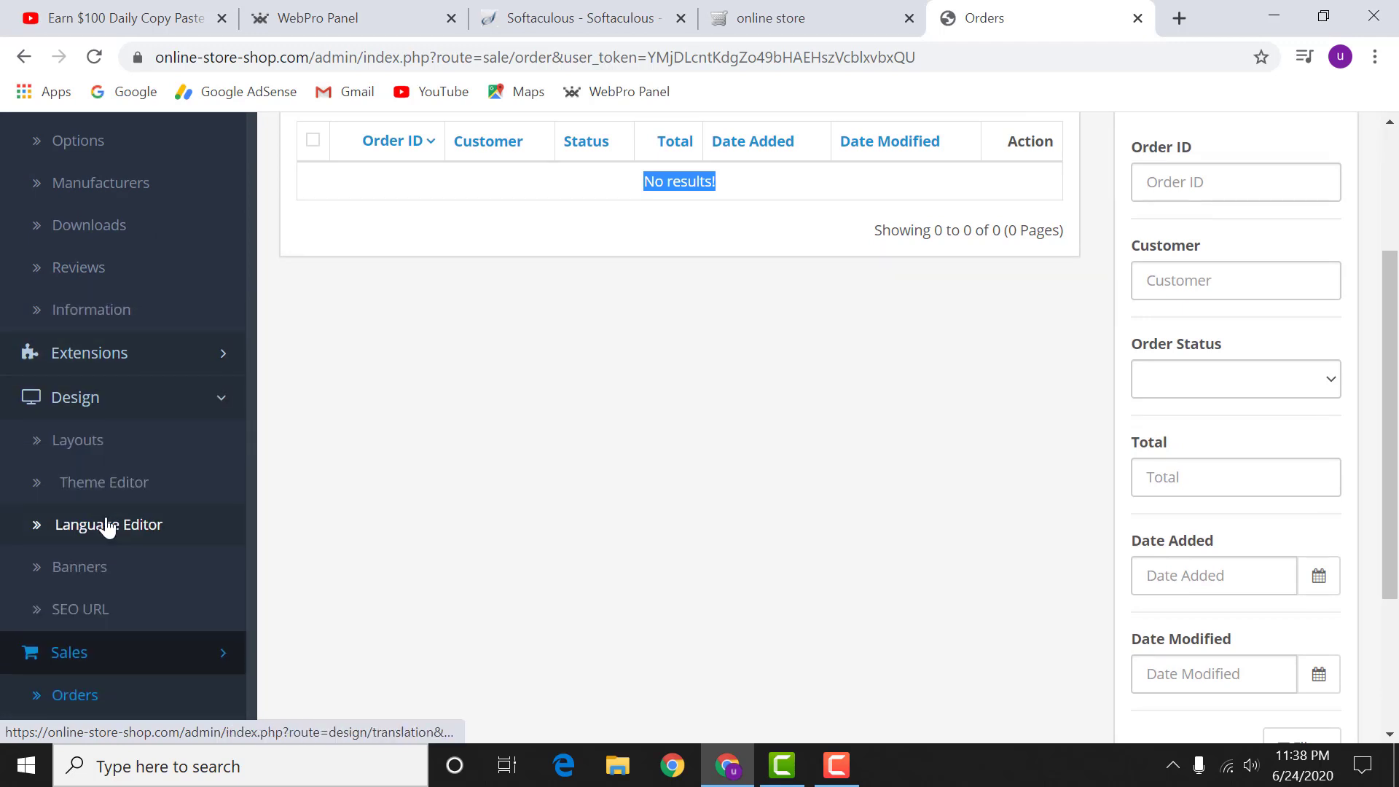
scroll(87, 583, down, 1)
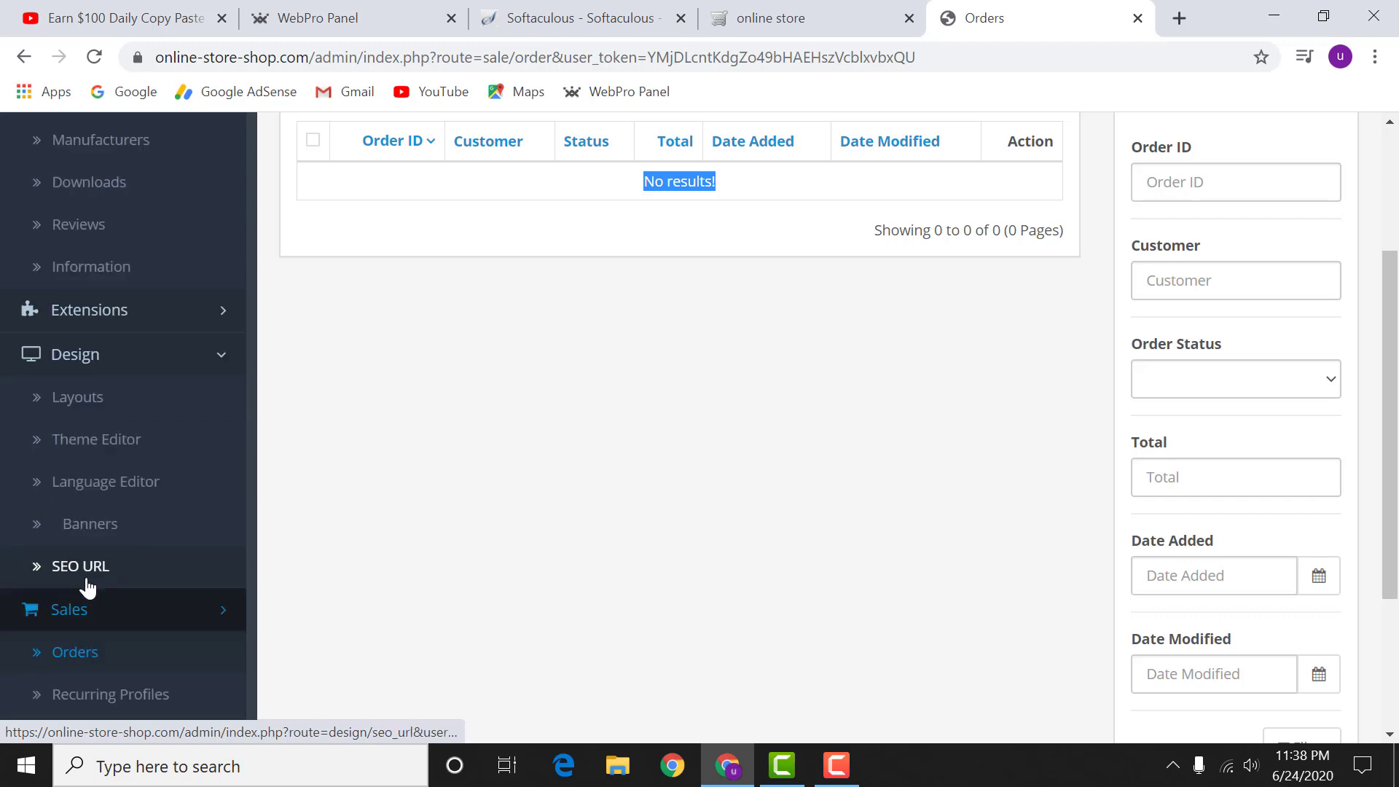
- Look through the rest of the admin navigation, covering Sales, Customers, Marketing, System and Reports, and return to its beginning
scroll(87, 587, down, 5)
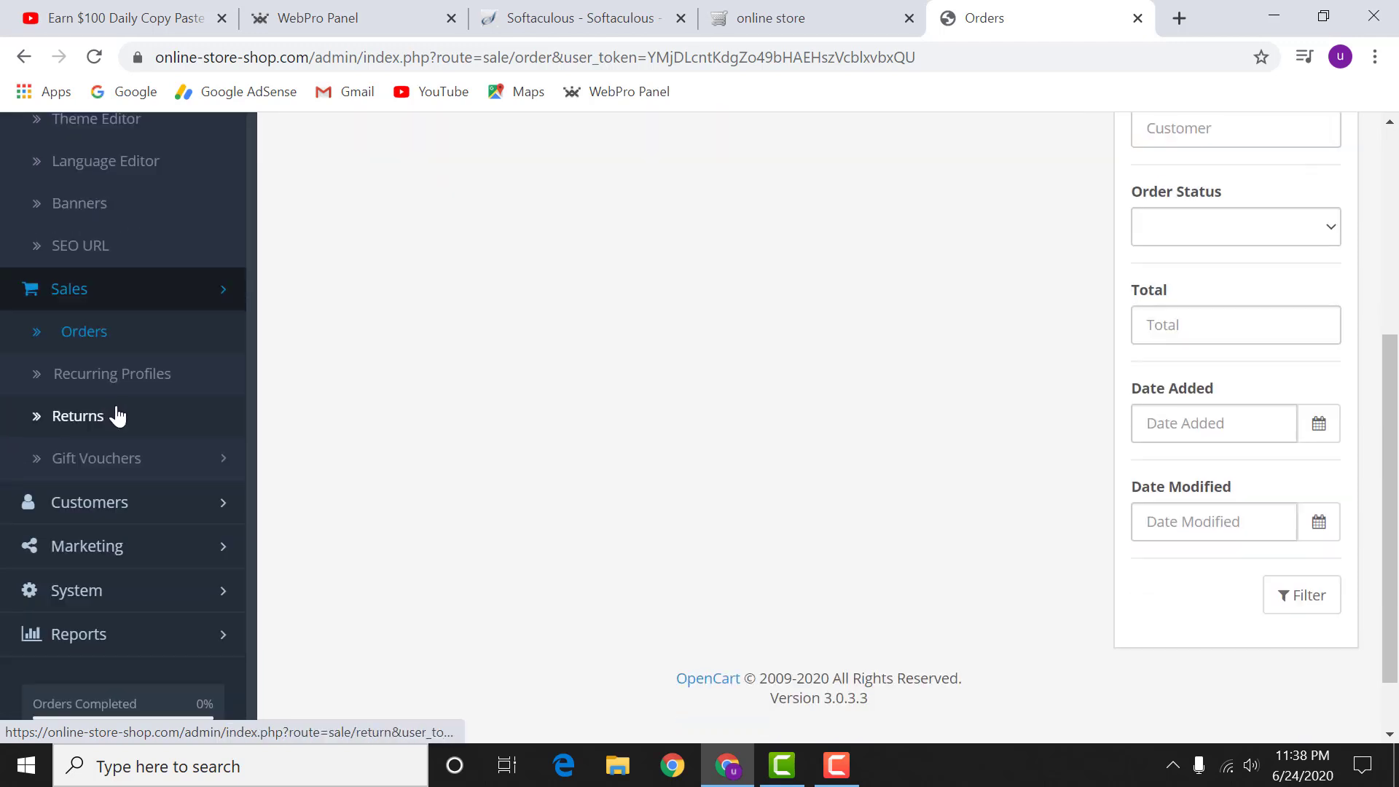
scroll(117, 415, down, 1)
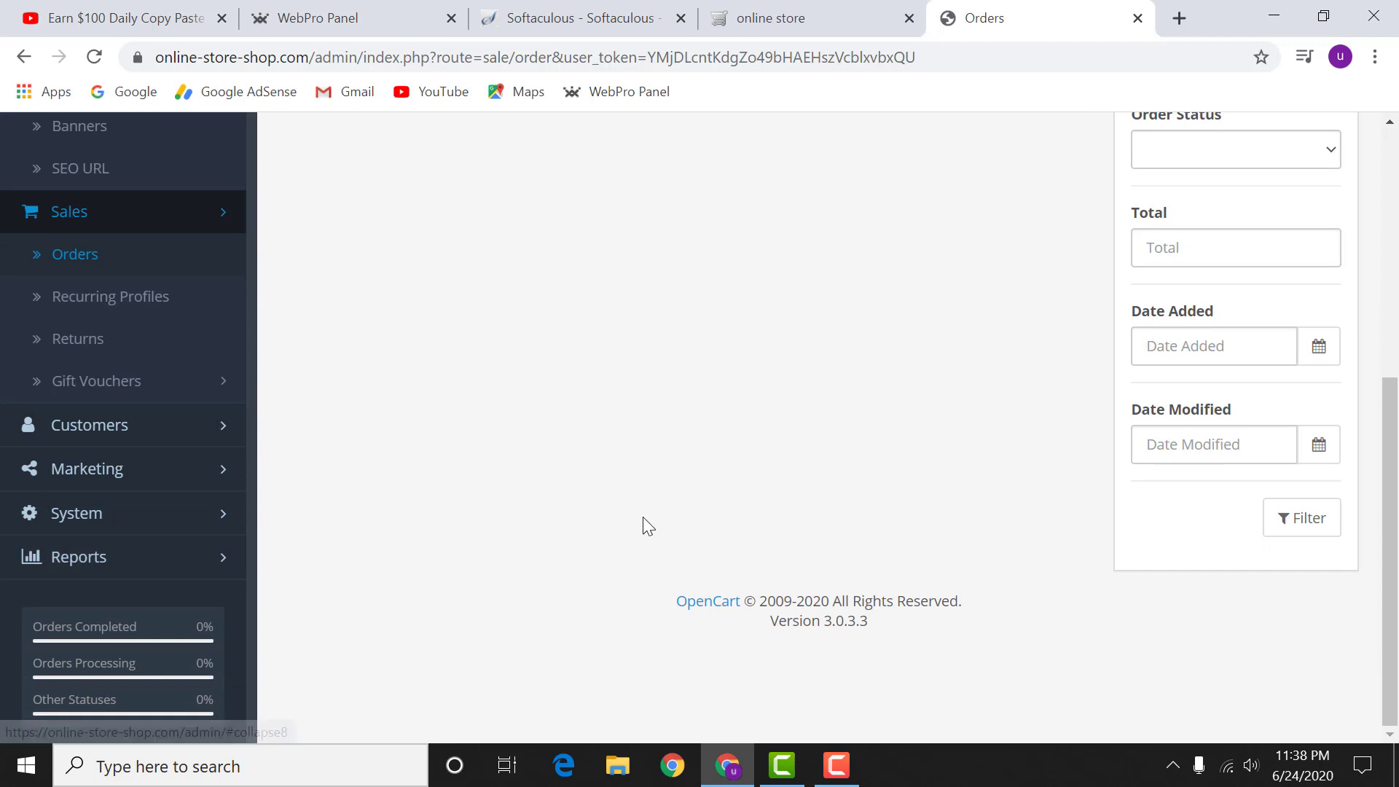
scroll(645, 513, up, 6)
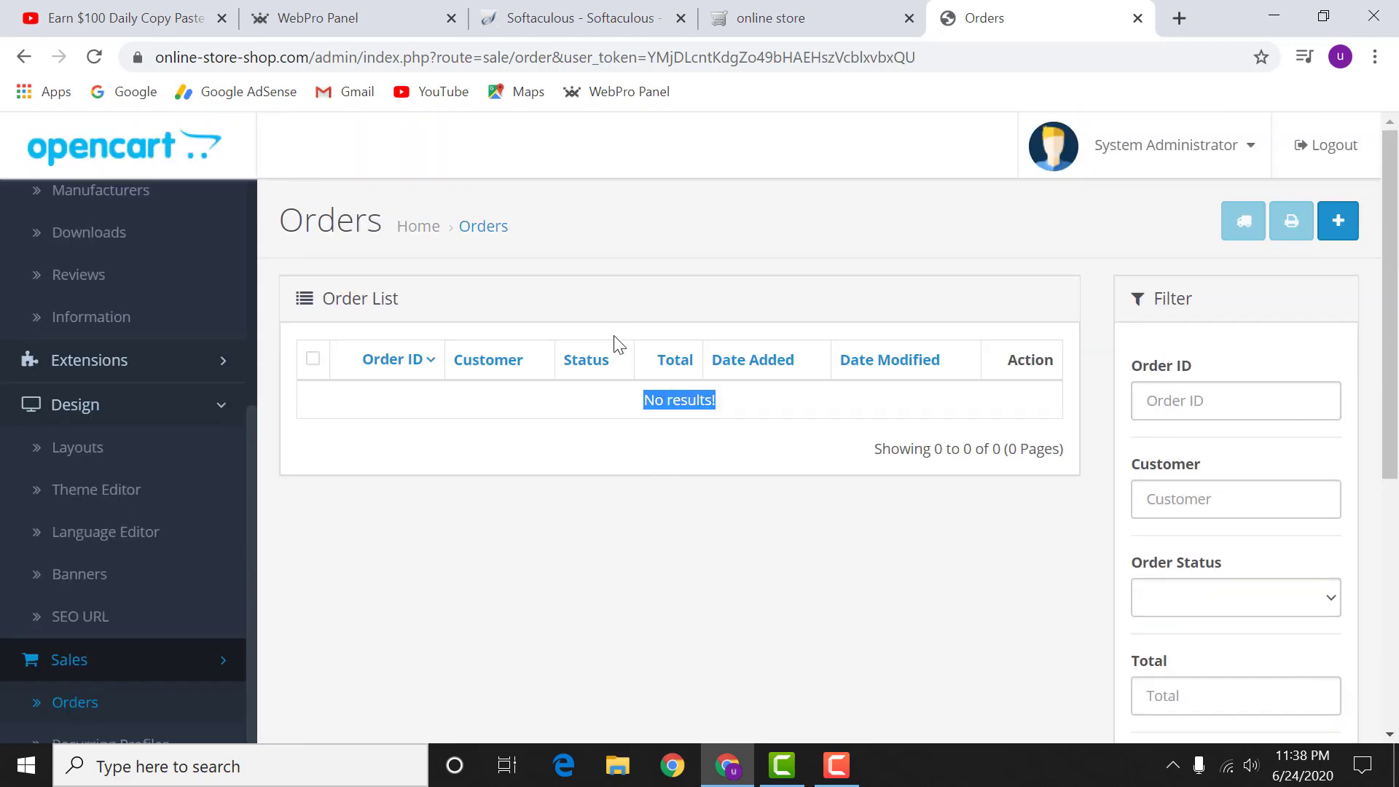
scroll(99, 421, up, 5)
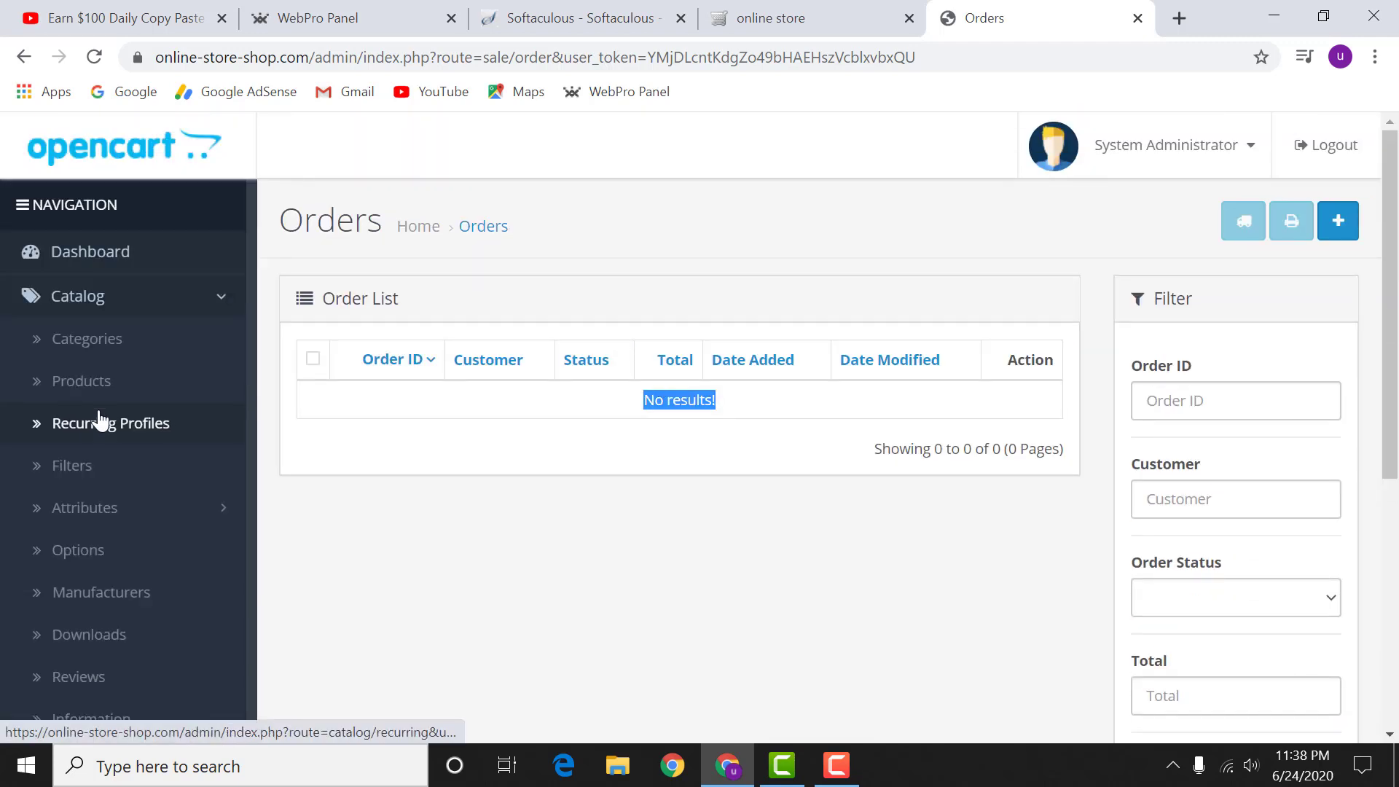
click(638, 255)
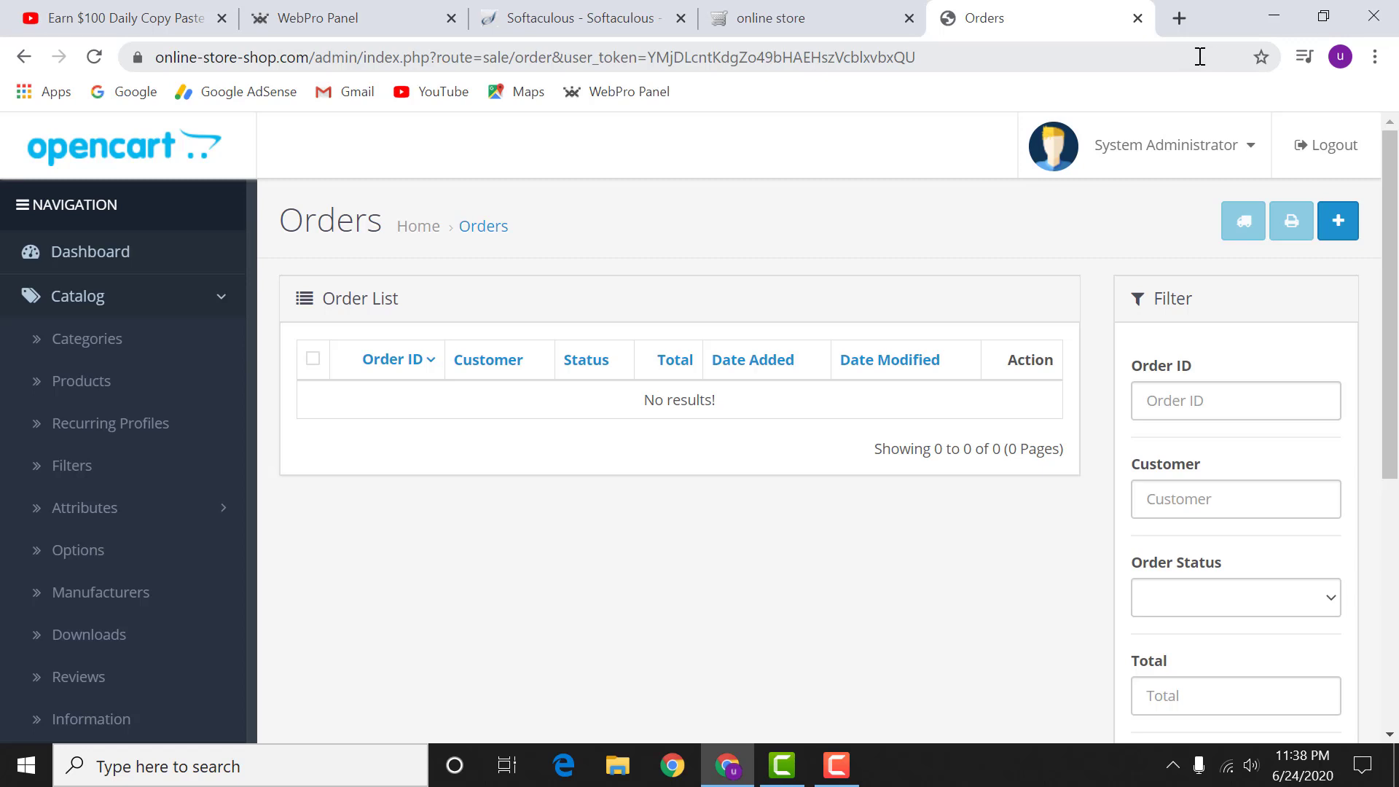
click(1180, 16)
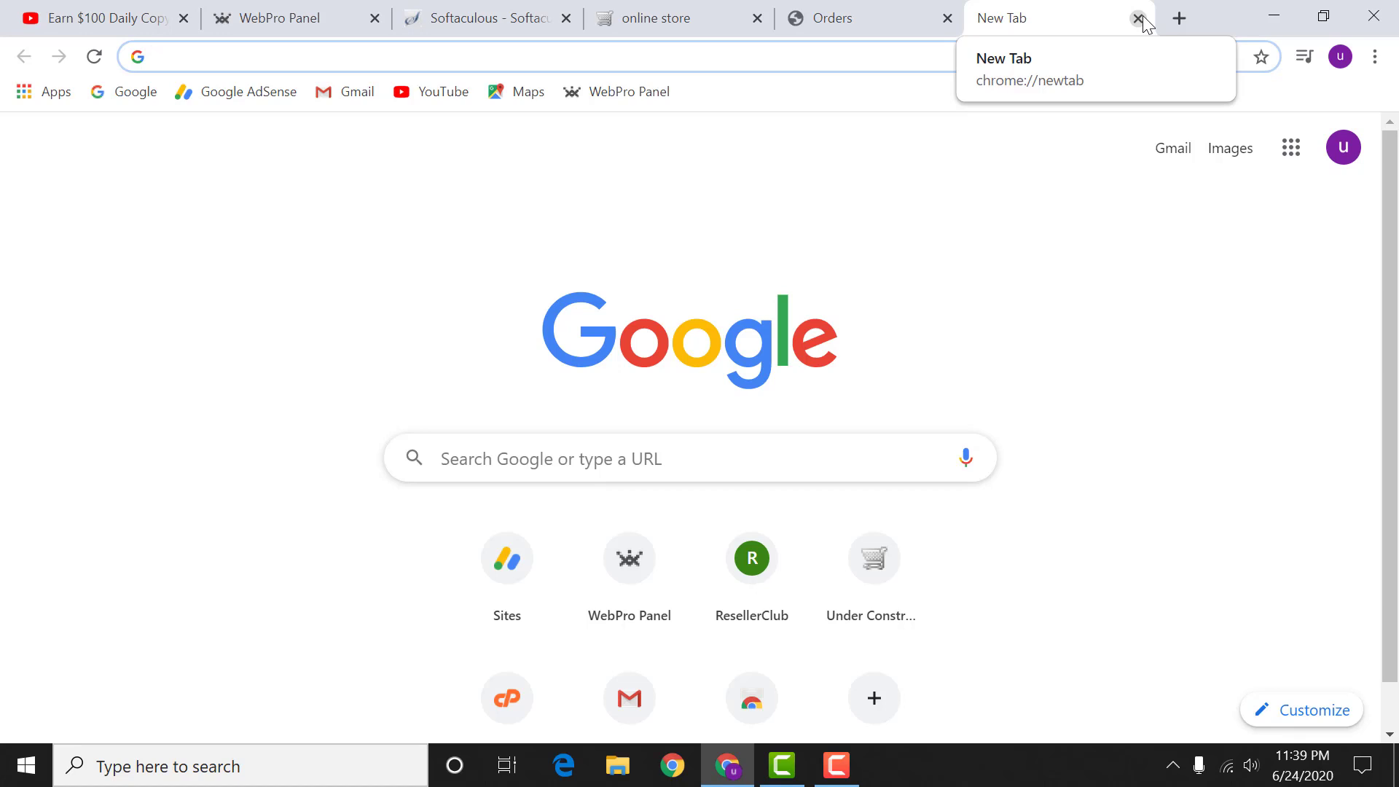
click(1139, 19)
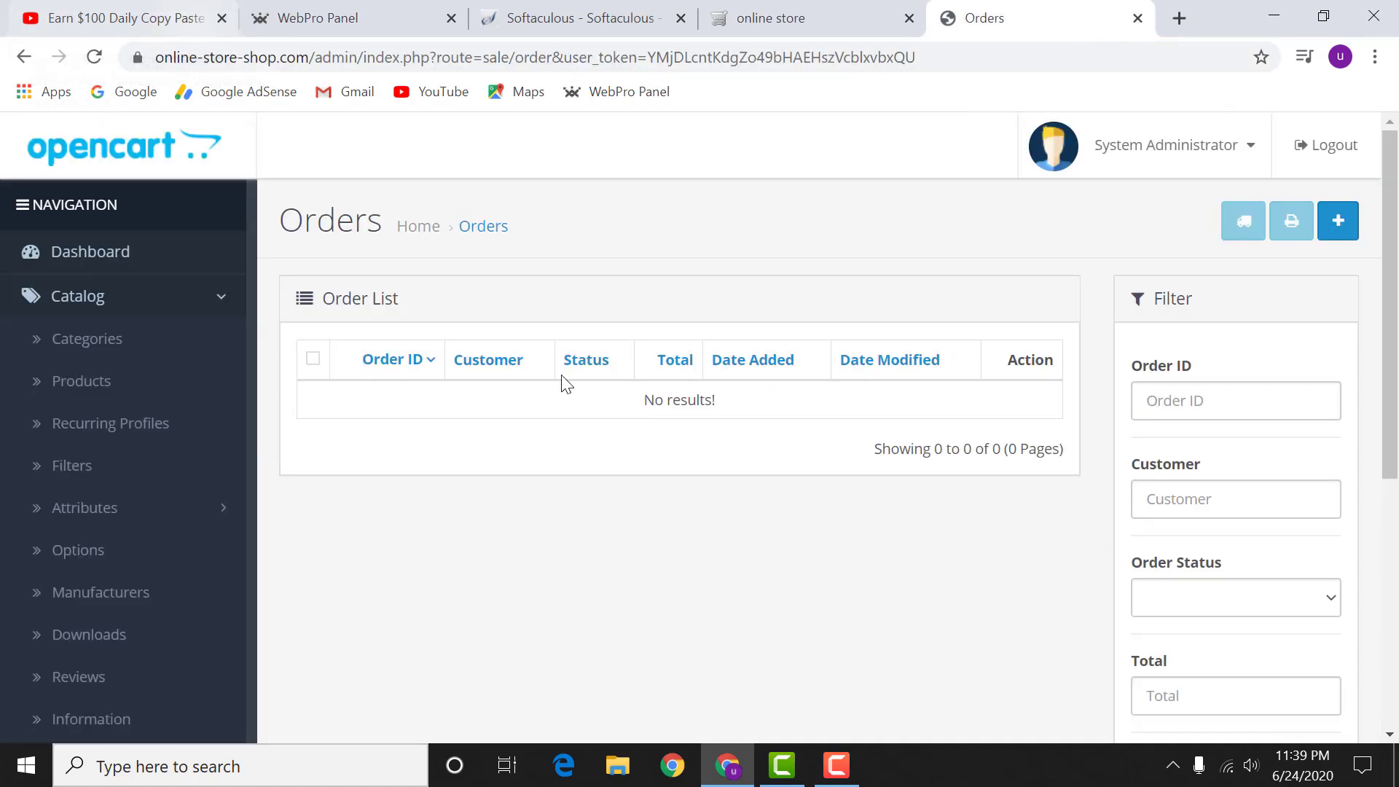
- Revisit the WebPro Panel and Softaculous installation pages, and return to the open YouTube video about copy paste work
click(346, 8)
click(528, 10)
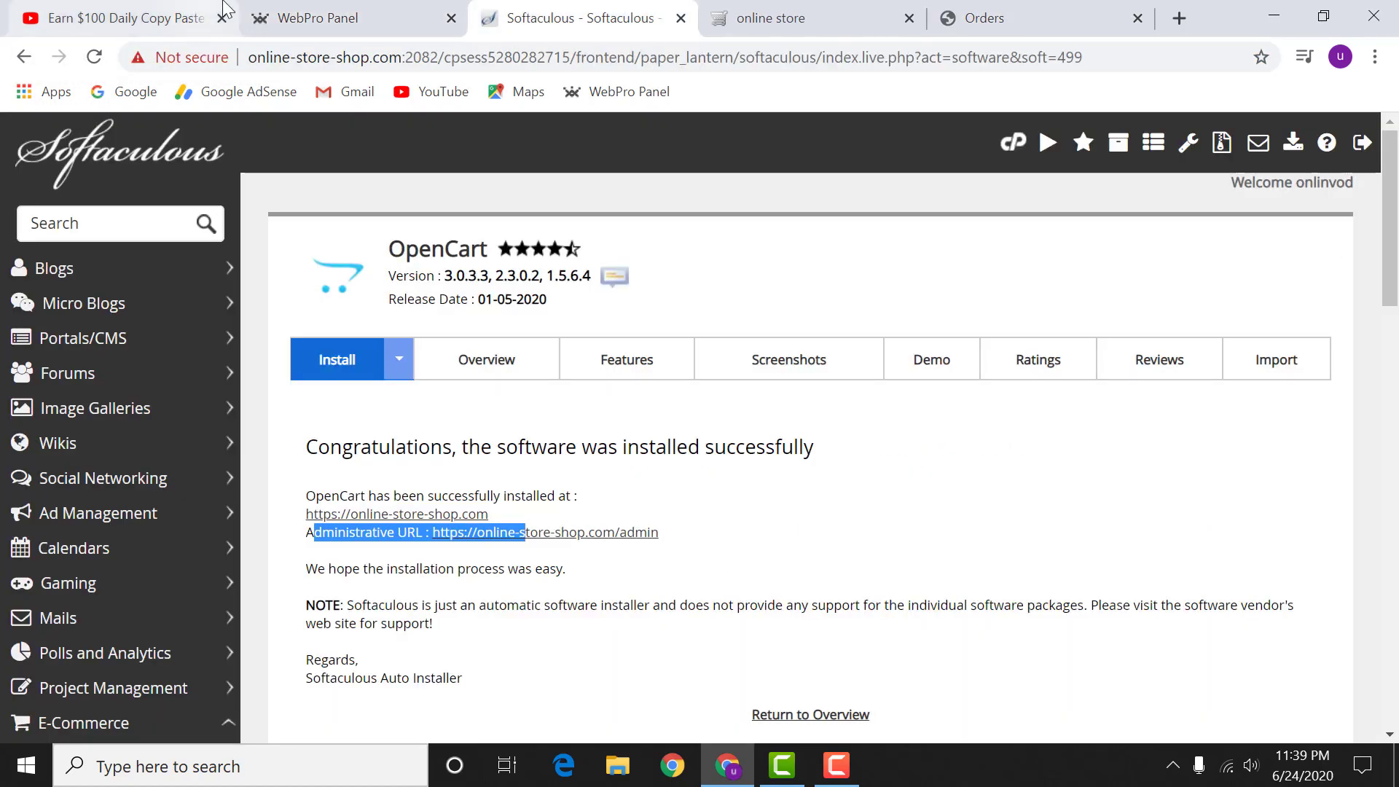
click(284, 8)
click(117, 16)
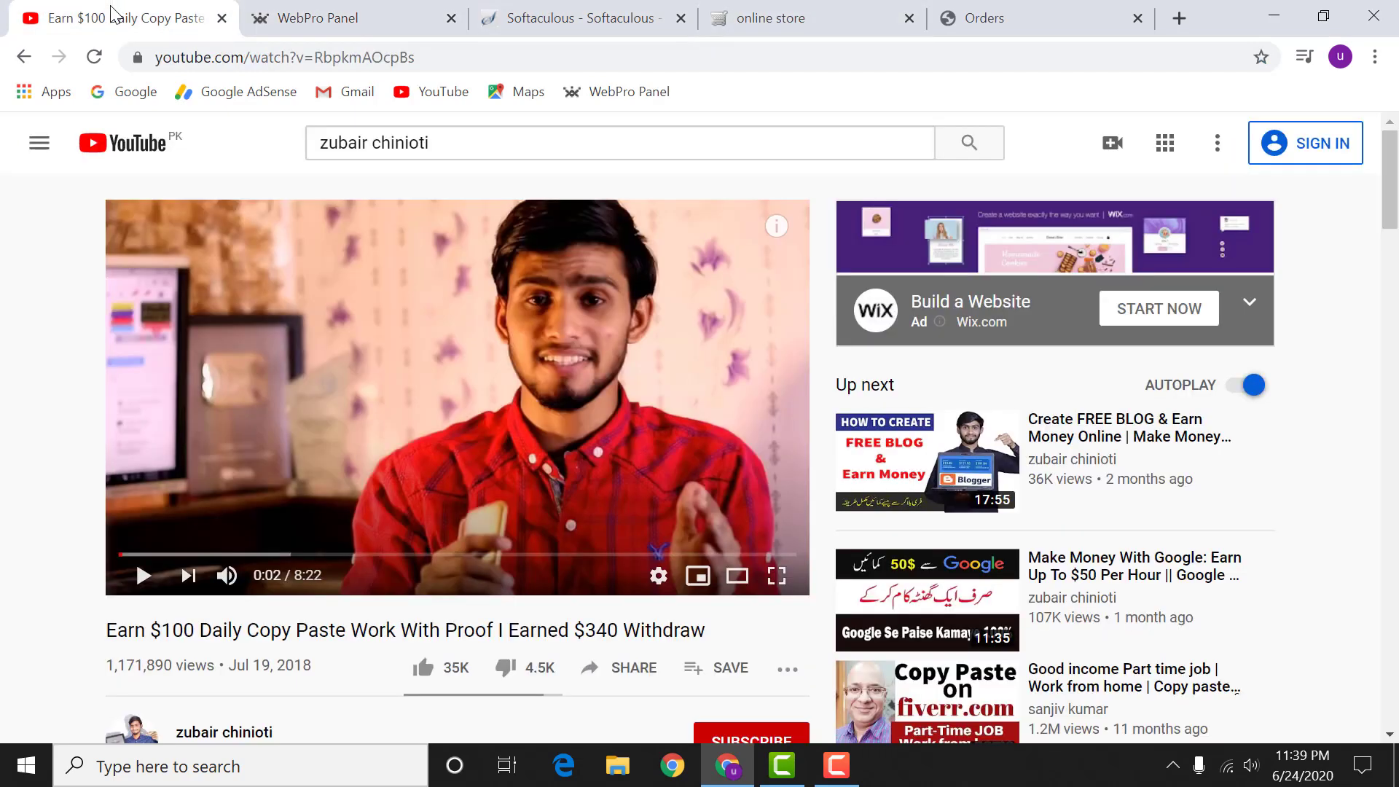